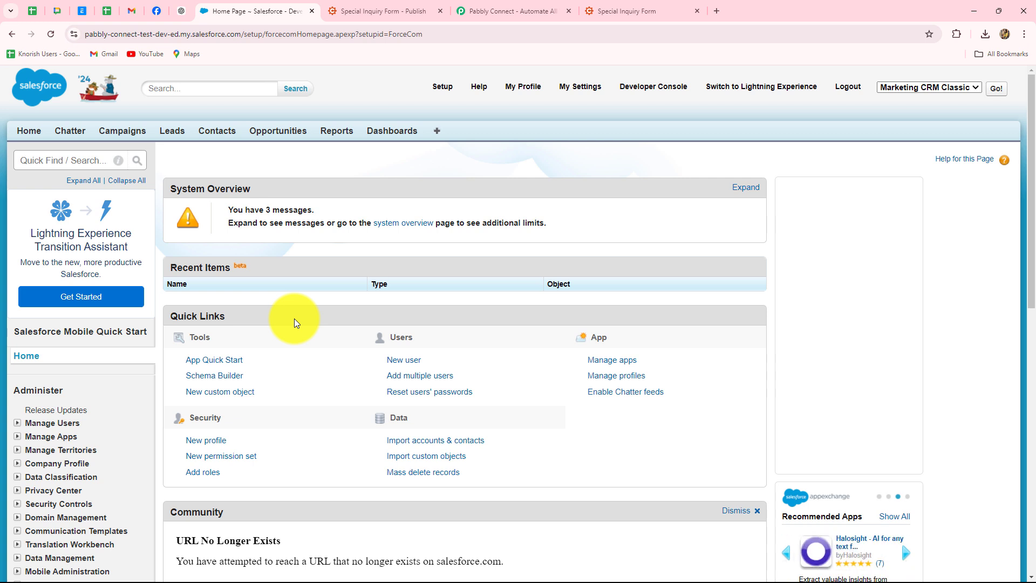
Glance between the Special Inquiry Form tab and the Salesforce home page.
click(637, 11)
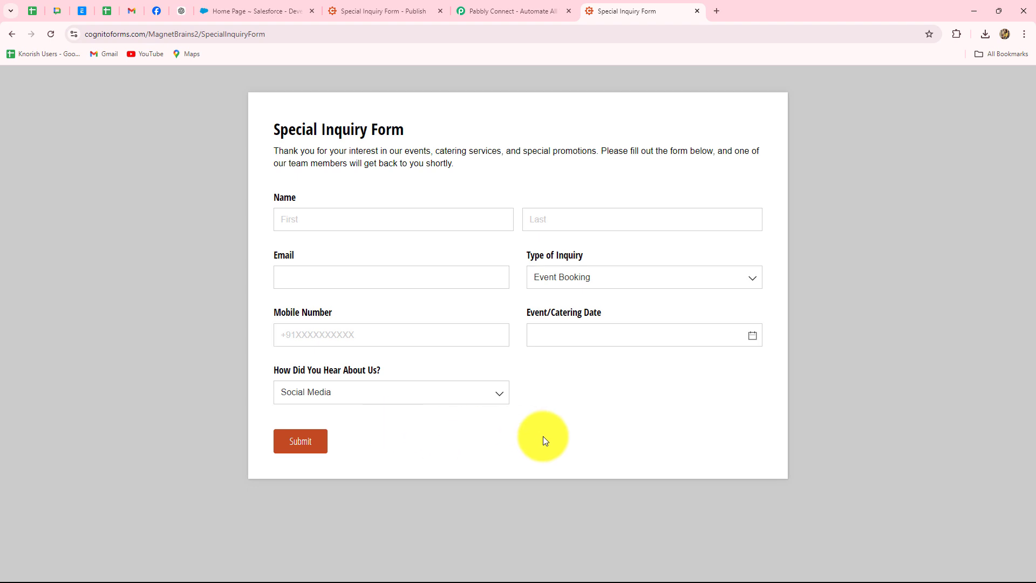
click(247, 14)
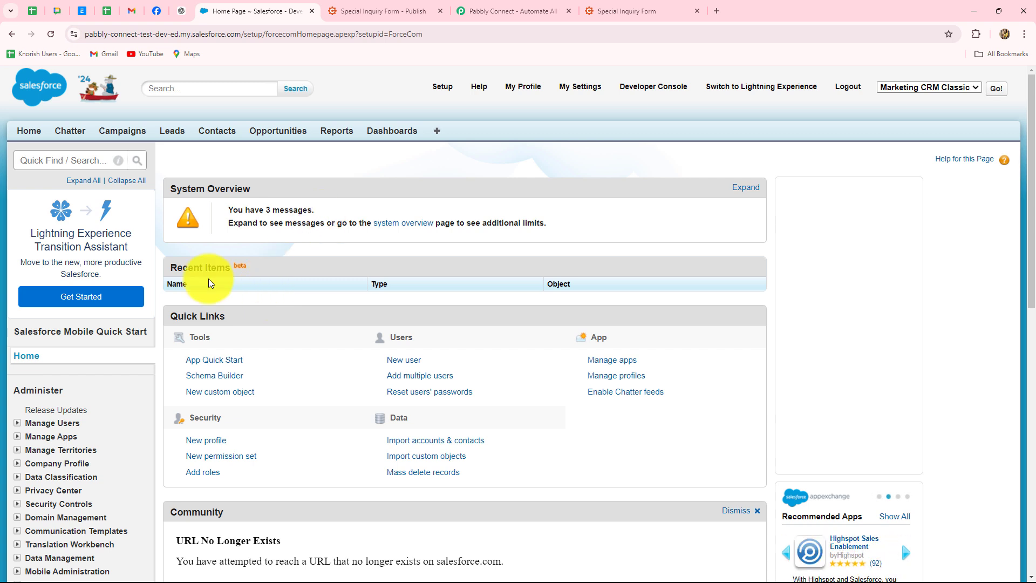
click(608, 9)
click(229, 10)
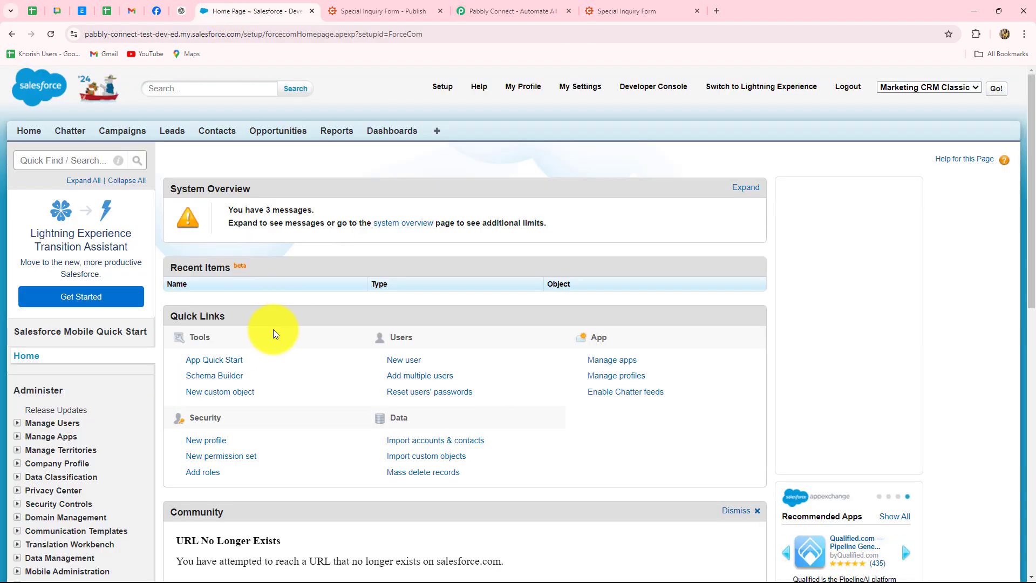
Switch to the Pabbly Connect website and dismiss the lifetime-offer popup.
click(489, 8)
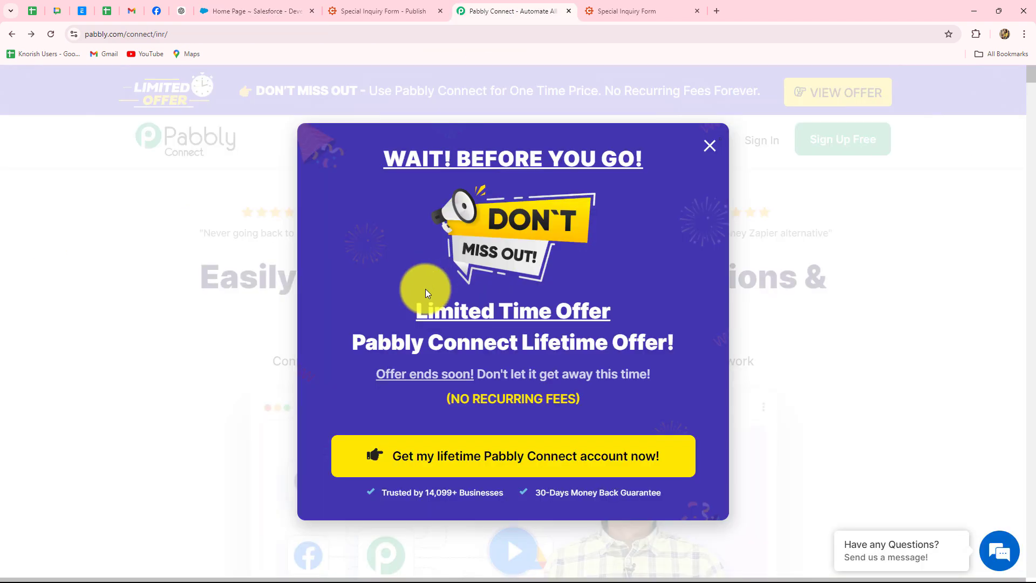
click(709, 146)
mouse_move(709, 146)
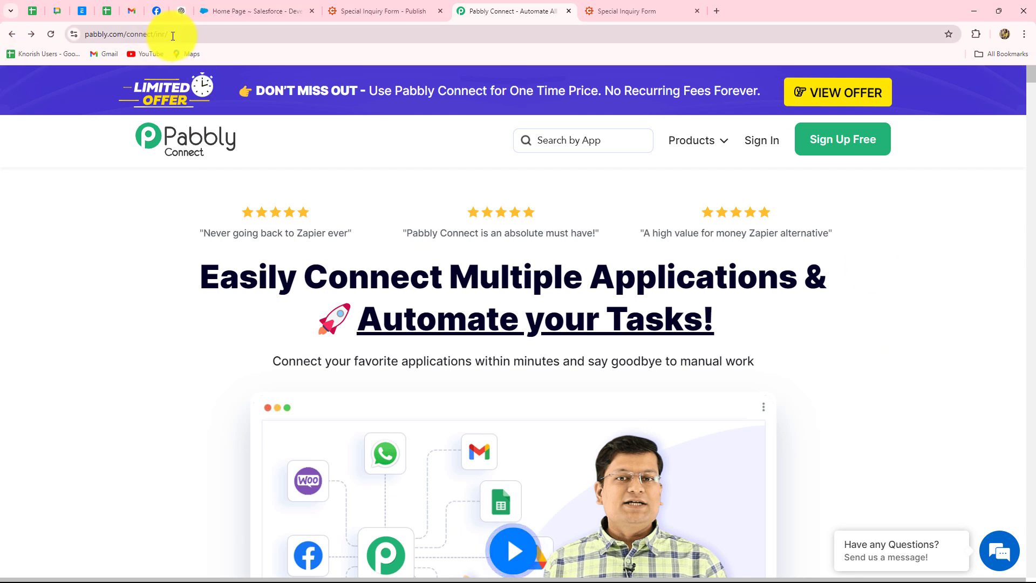
Highlight the Pabbly Connect web address and the homepage headline for emphasis.
drag(173, 33, 51, 35)
click(128, 190)
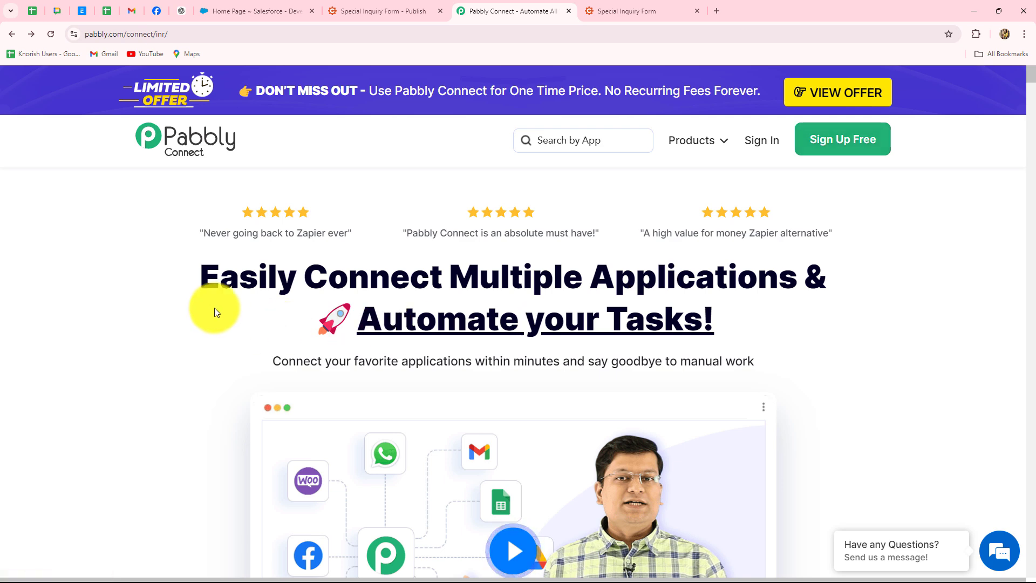
drag(215, 307, 782, 322)
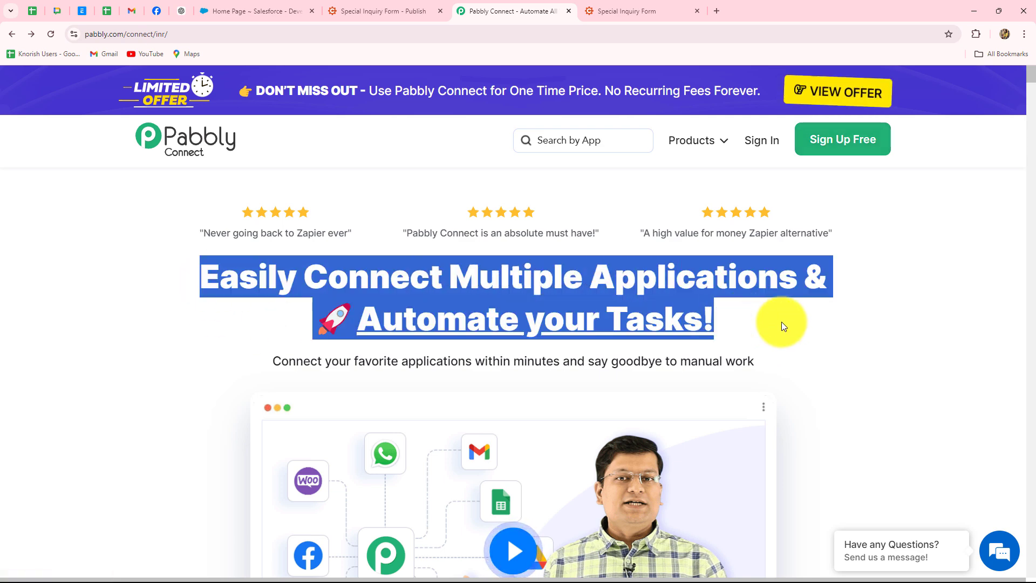
click(782, 323)
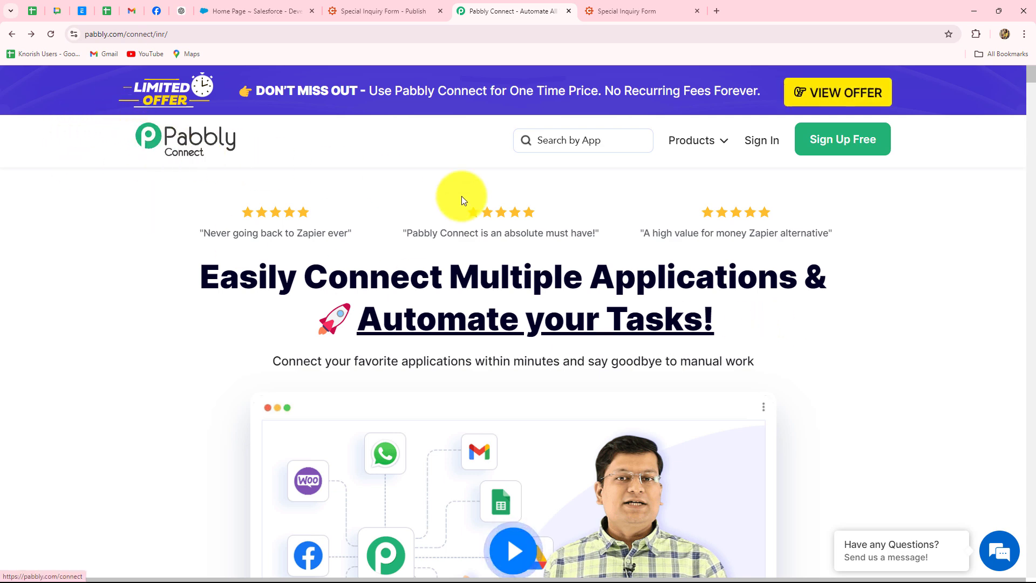
Sign in and open Pabbly Connect from All Pabbly Apps, reaching the dashboard with 2990 tasks remaining.
click(762, 141)
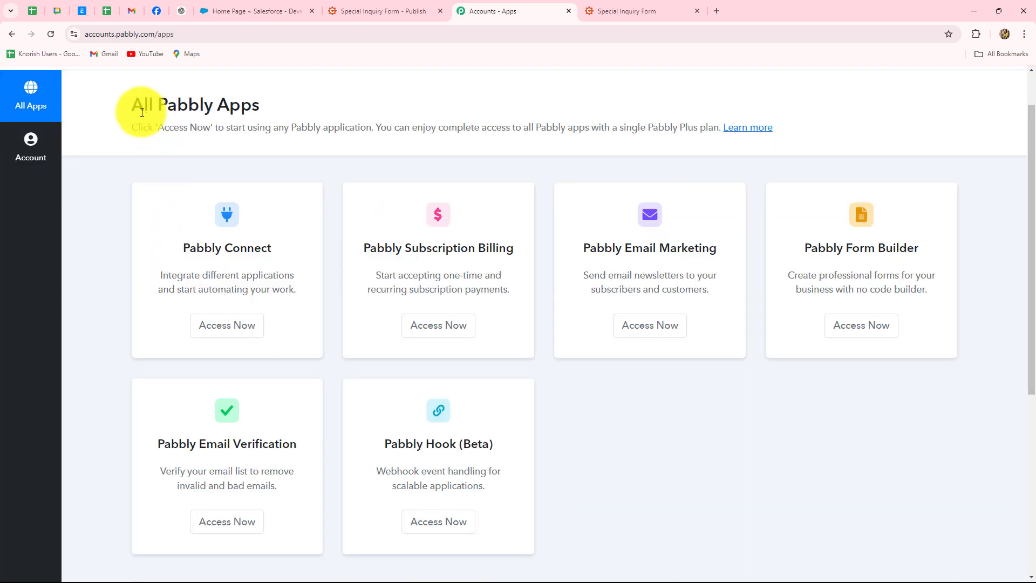
drag(132, 106, 261, 108)
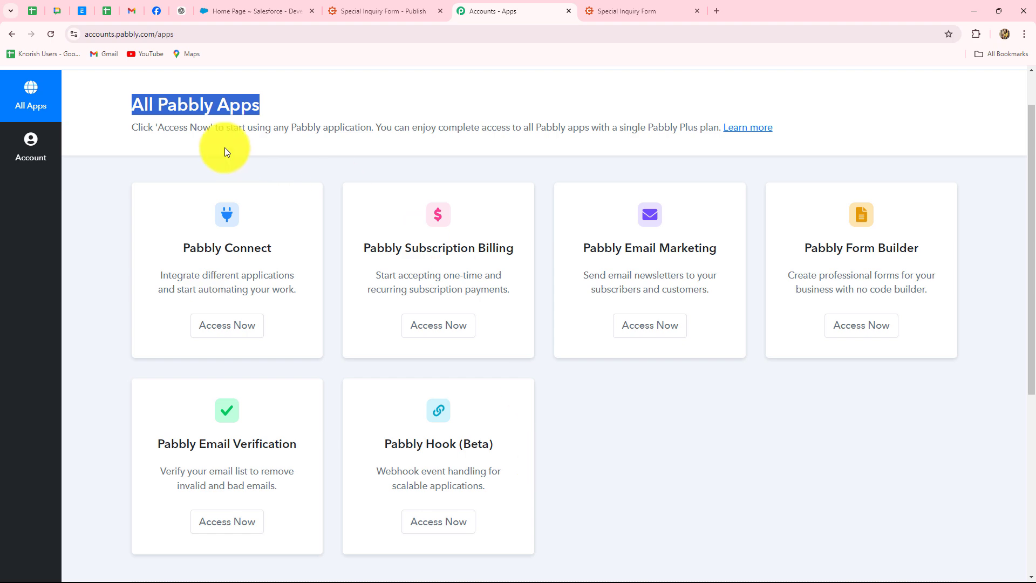
drag(184, 247, 284, 250)
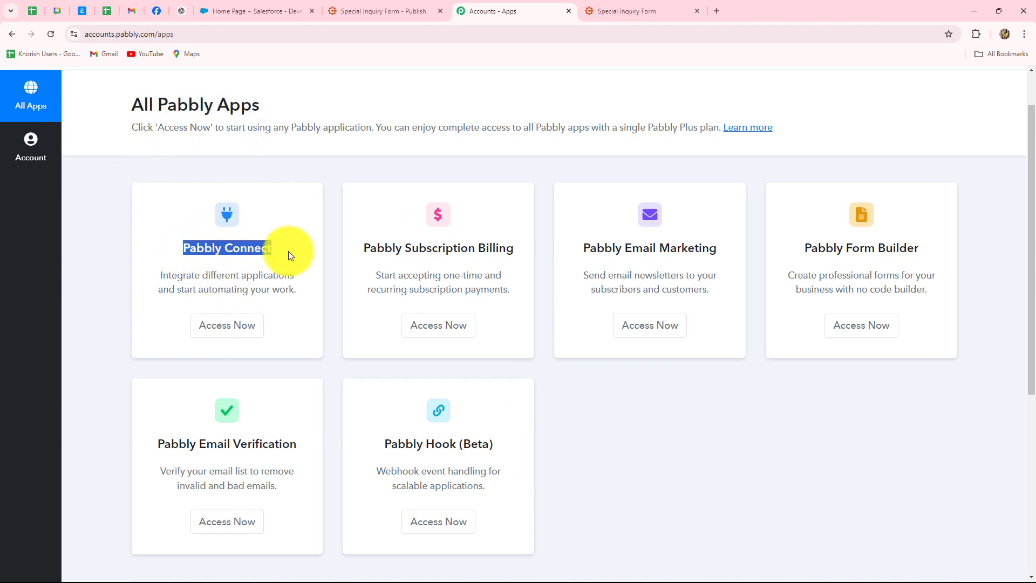
click(231, 324)
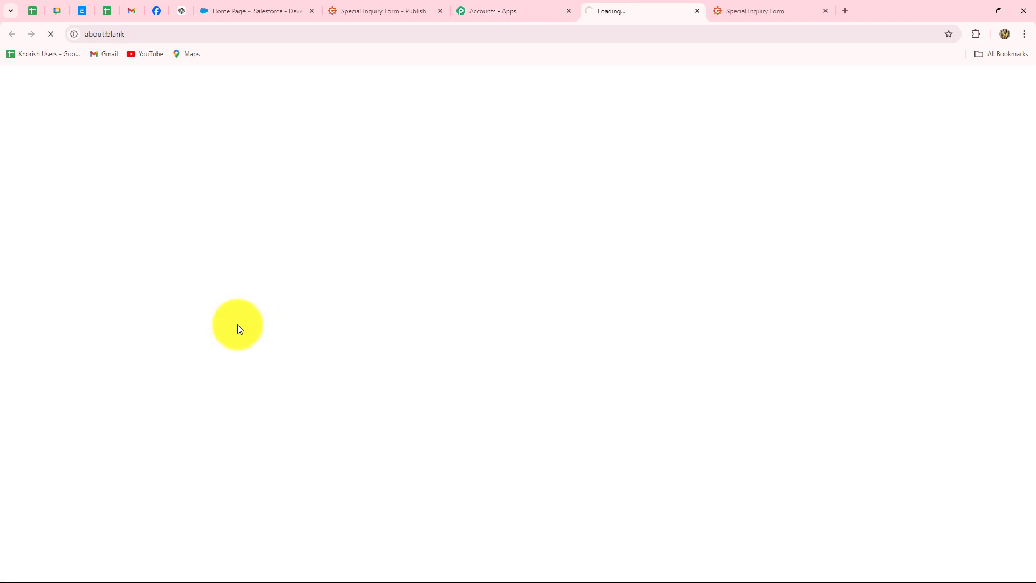
scroll(540, 412, up, 2)
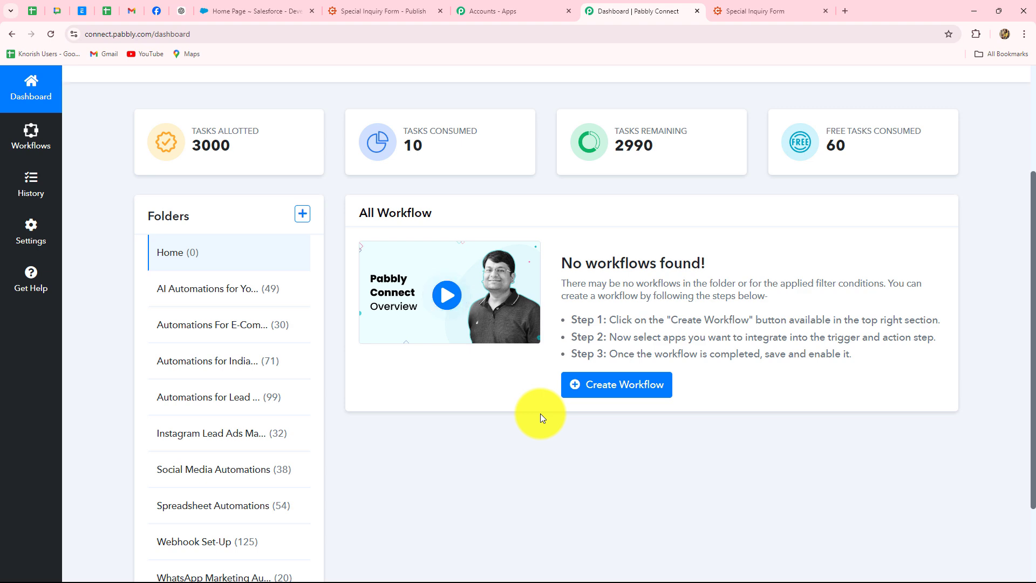
scroll(541, 414, down, 2)
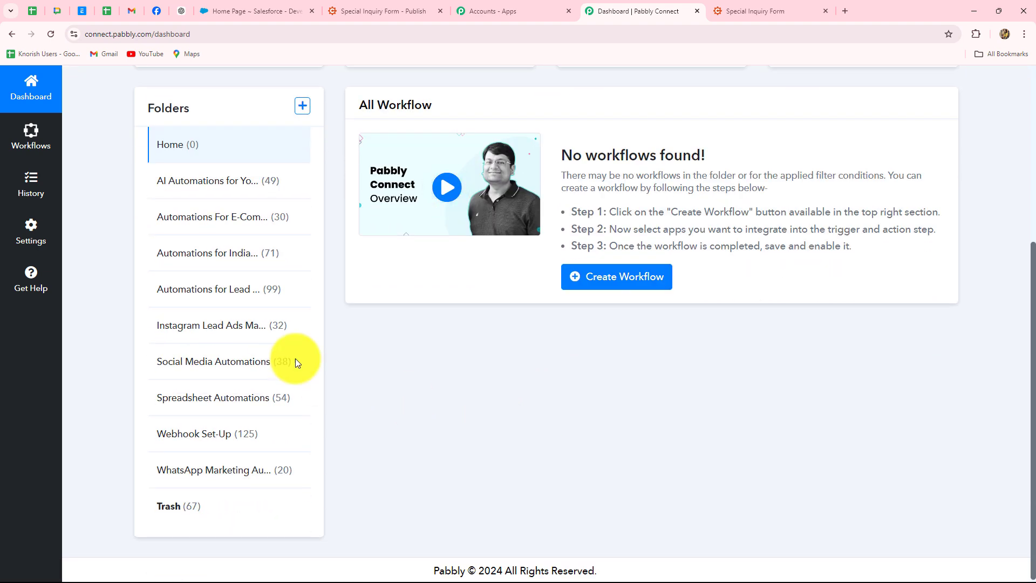
scroll(574, 475, up, 4)
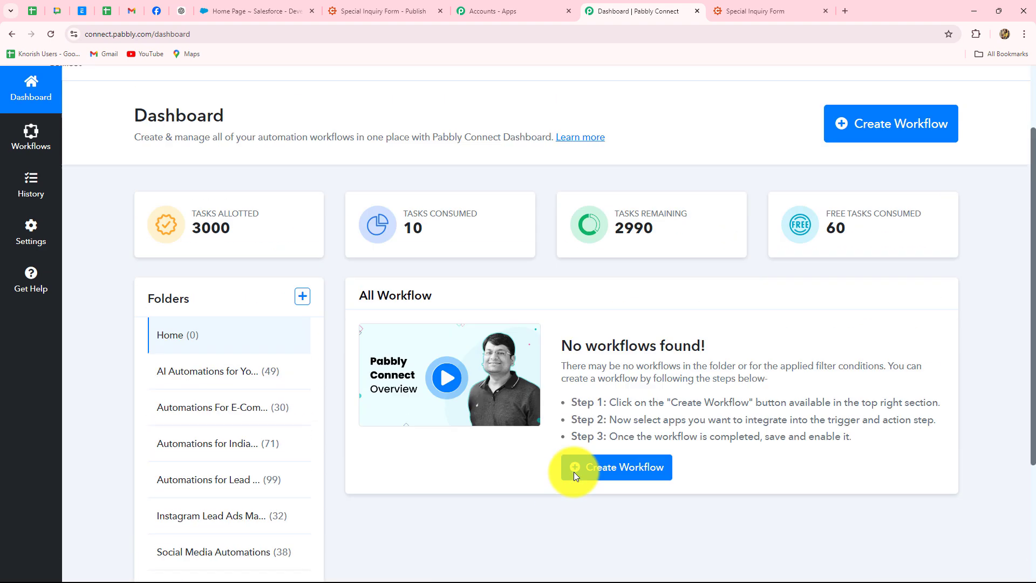
Create the workflow 'Create Salesforce Lead from Cognito Forms Submission' inside the Automations for Lead Management folder.
click(865, 161)
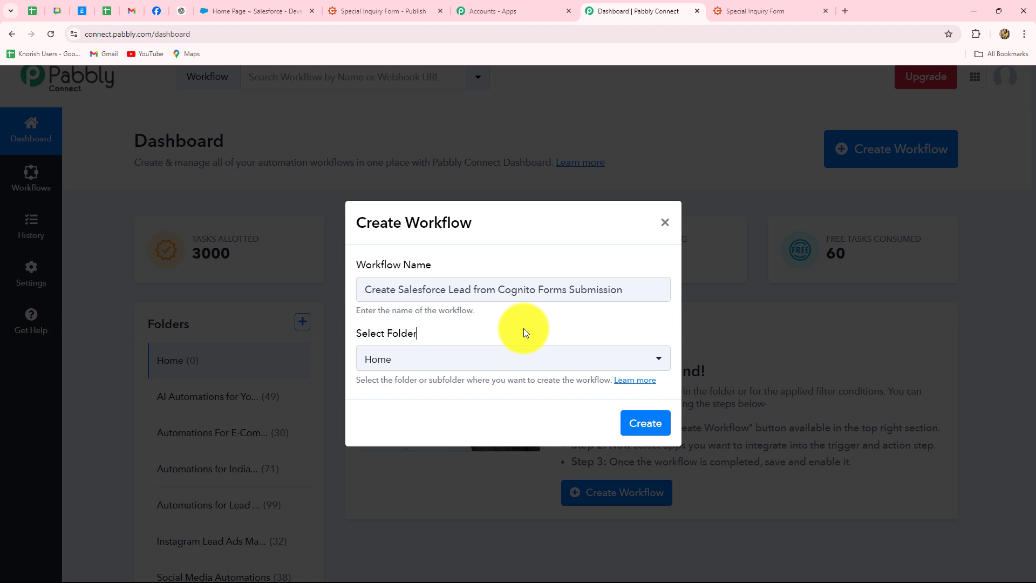
click(489, 361)
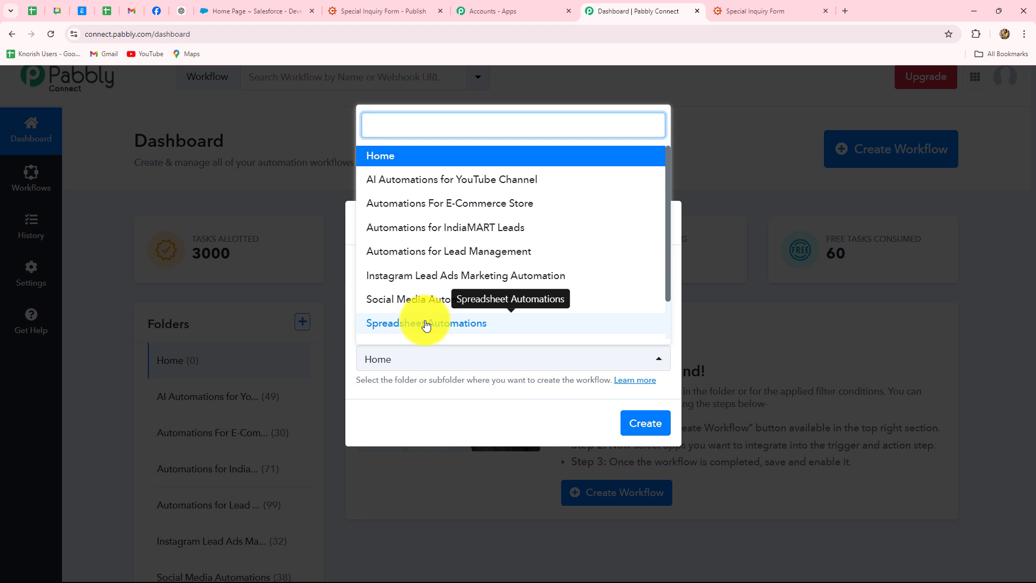
click(409, 252)
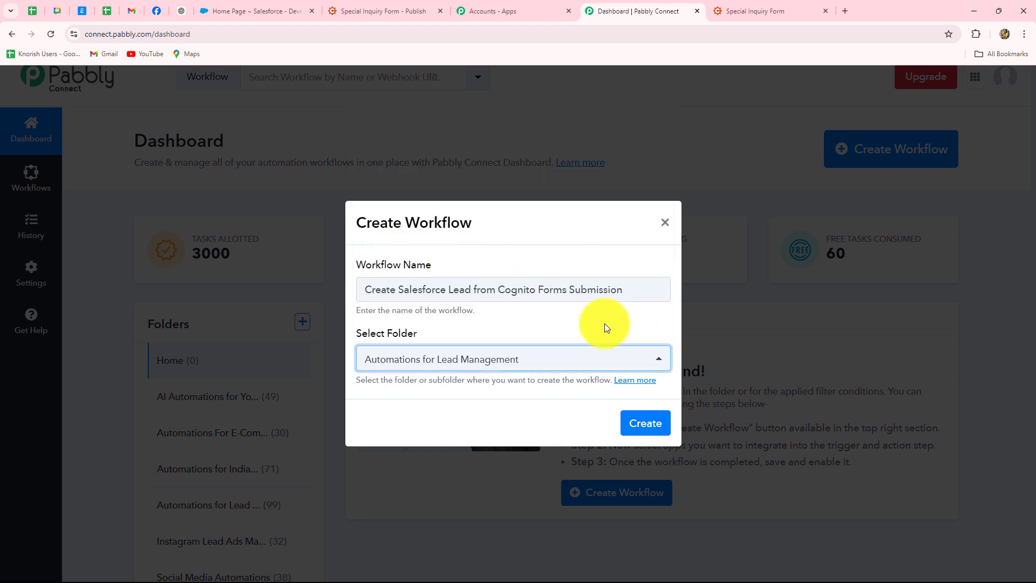
click(652, 424)
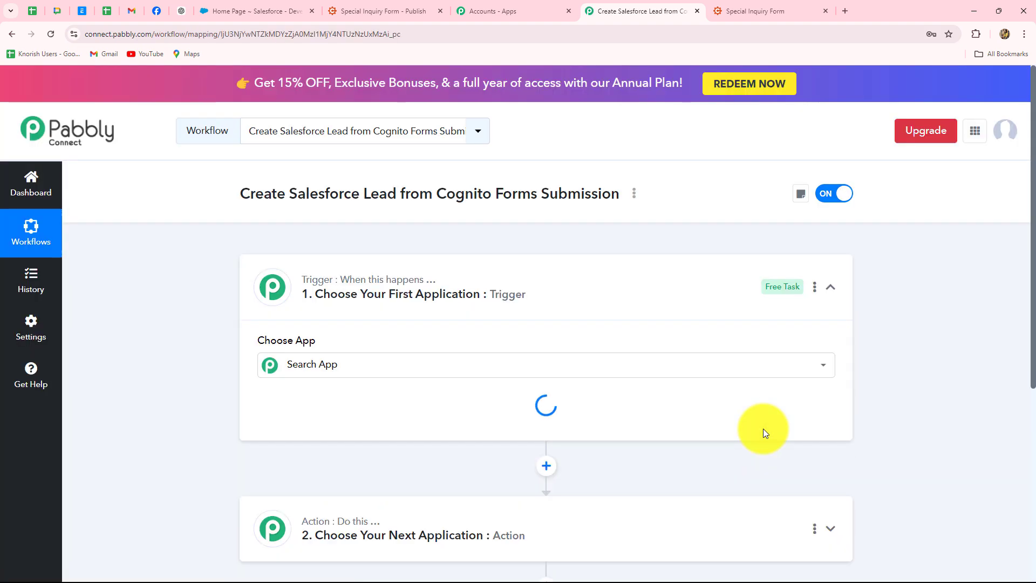
click(829, 290)
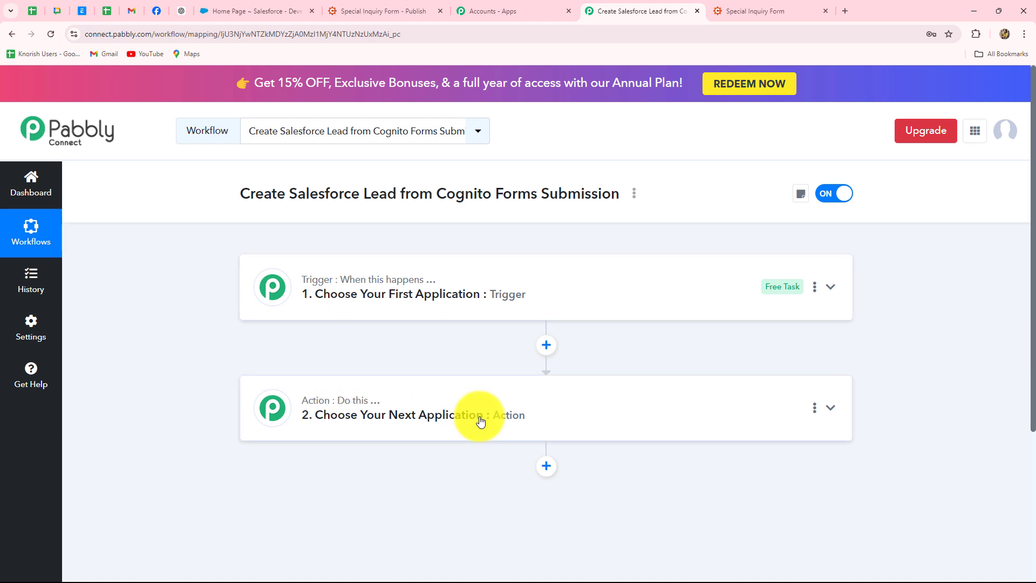
mouse_move(367, 278)
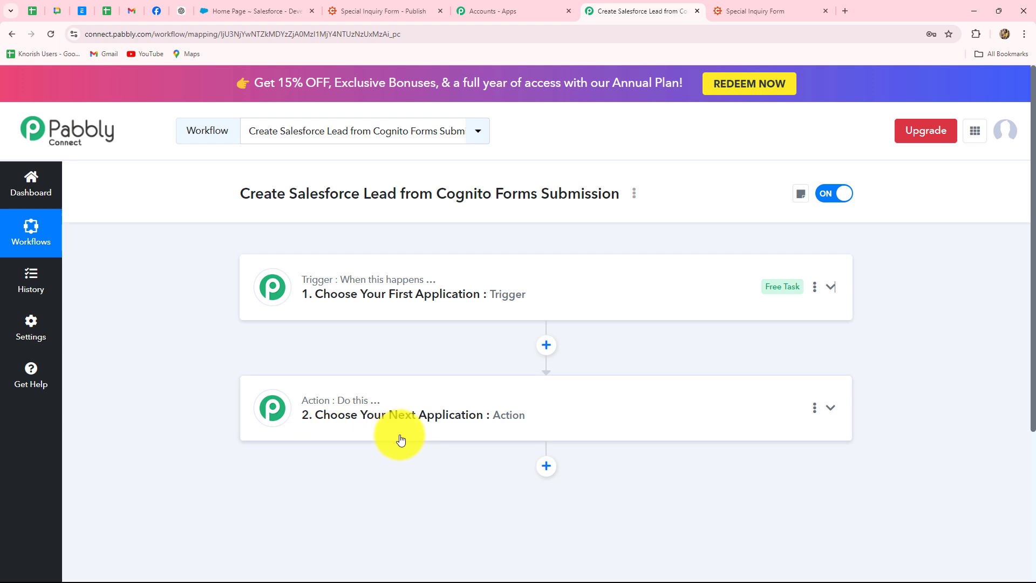
Search 'Cog' and pick Cognito Forms as the trigger app.
click(339, 275)
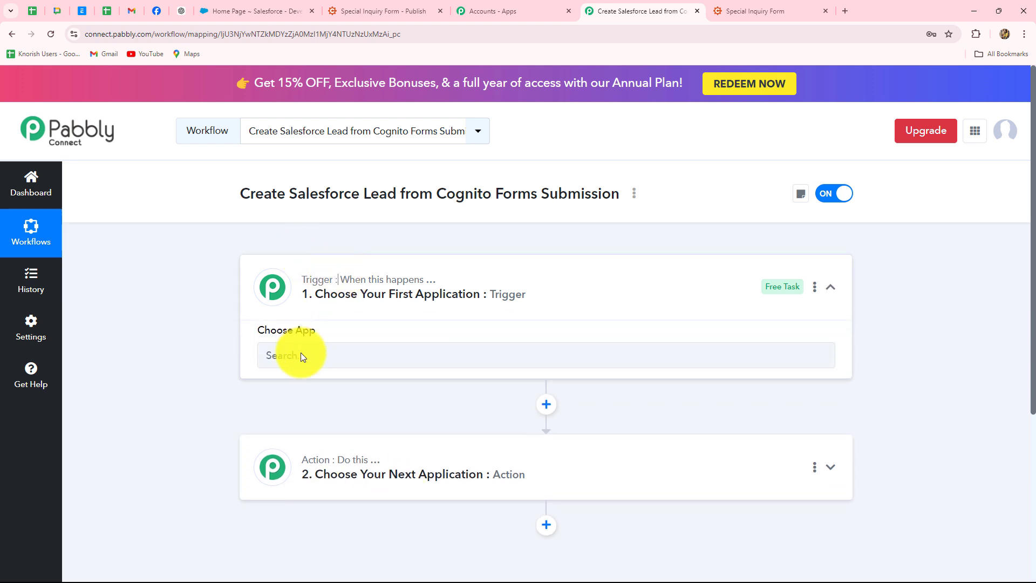
click(301, 361)
text(Cognit)
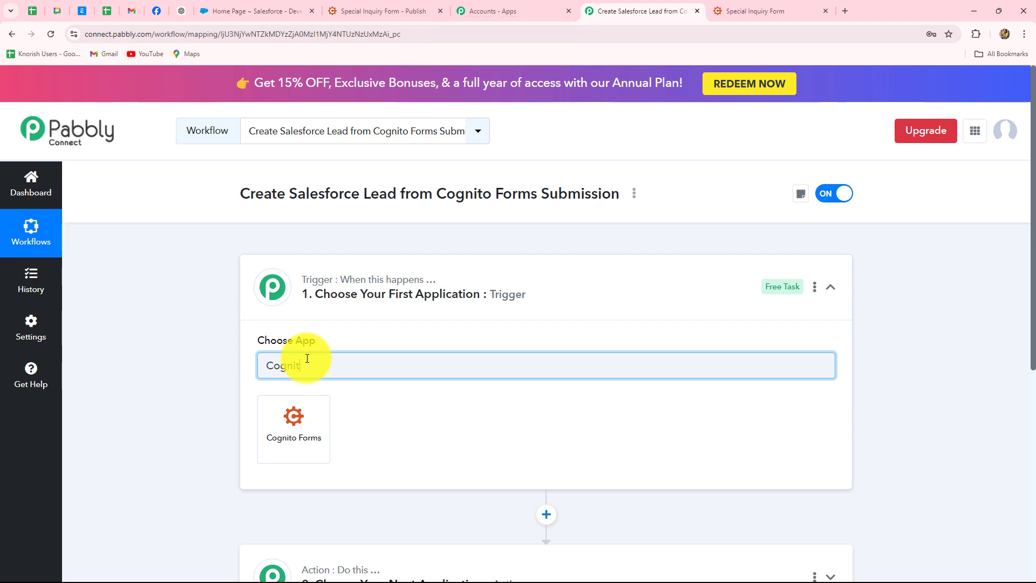
click(293, 426)
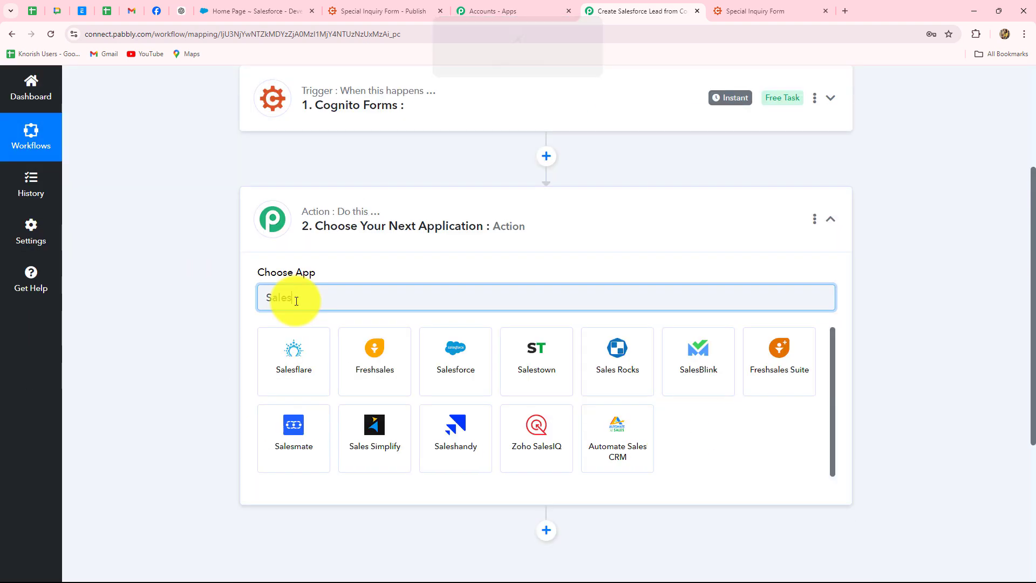
Pick Salesforce as the action app and collapse its step.
click(455, 365)
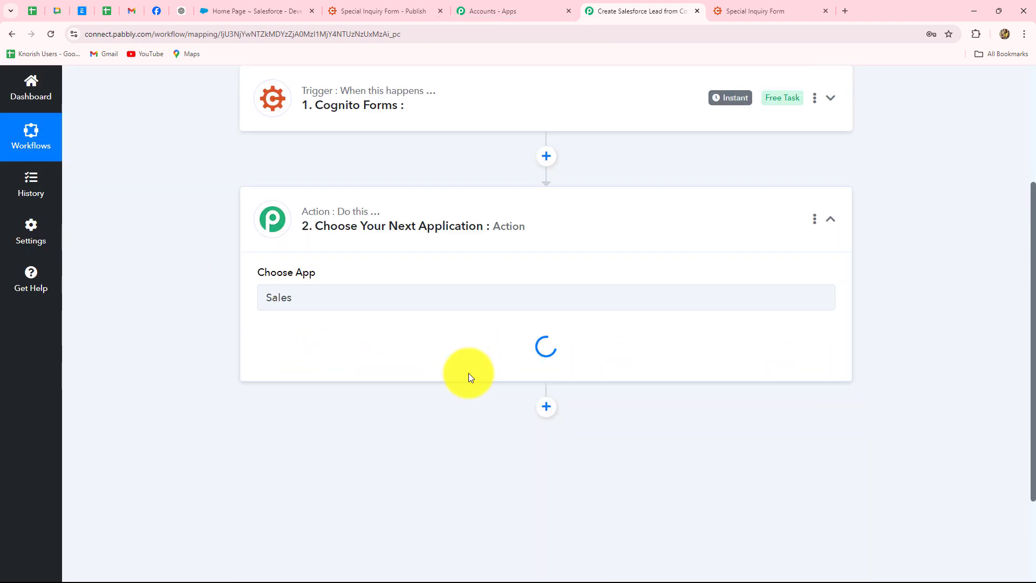
scroll(826, 367, up, 3)
click(830, 380)
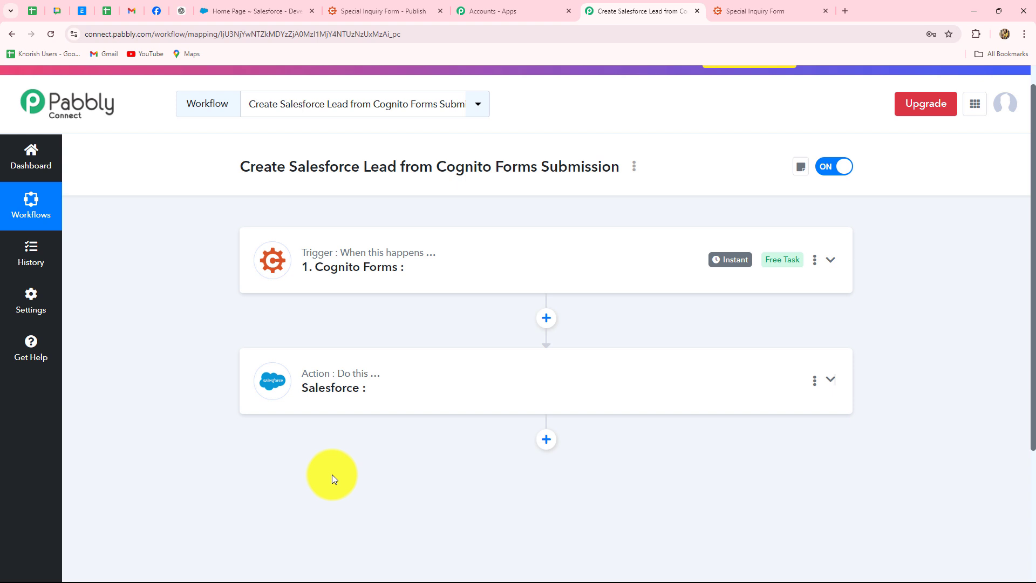
Set the Cognito Forms trigger event to New Entry.
mouse_move(418, 255)
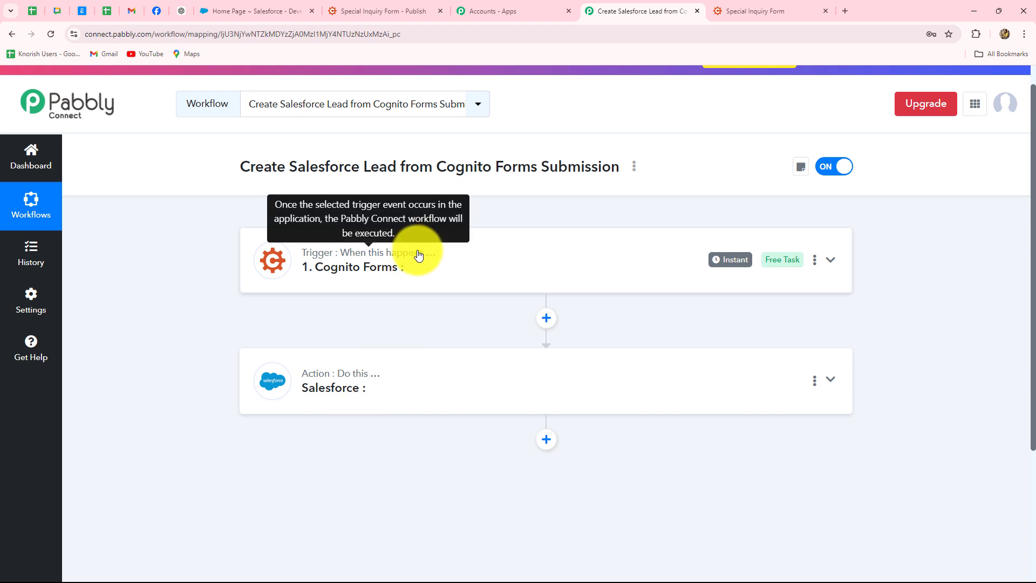
click(346, 255)
scroll(536, 342, down, 2)
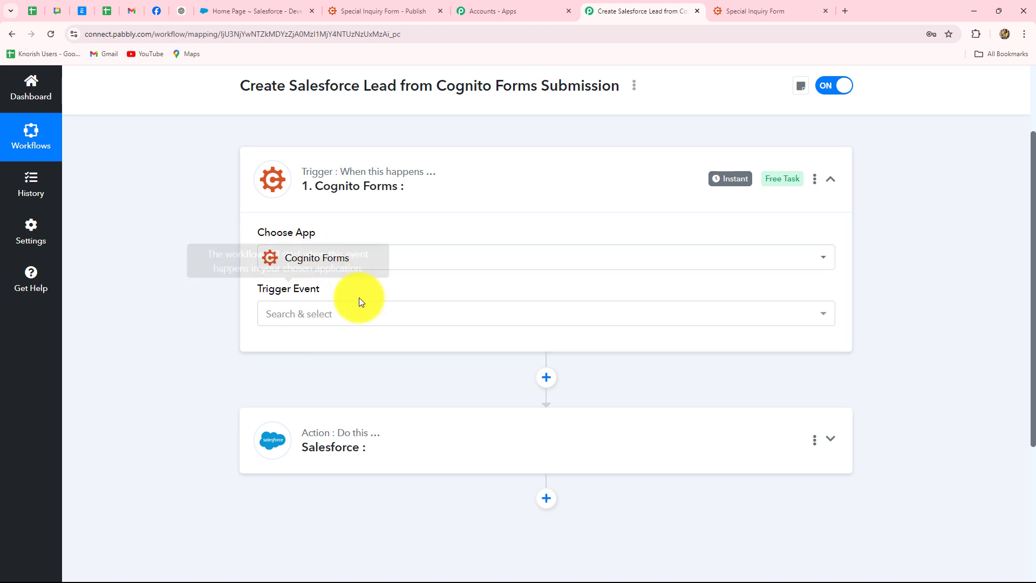
click(321, 316)
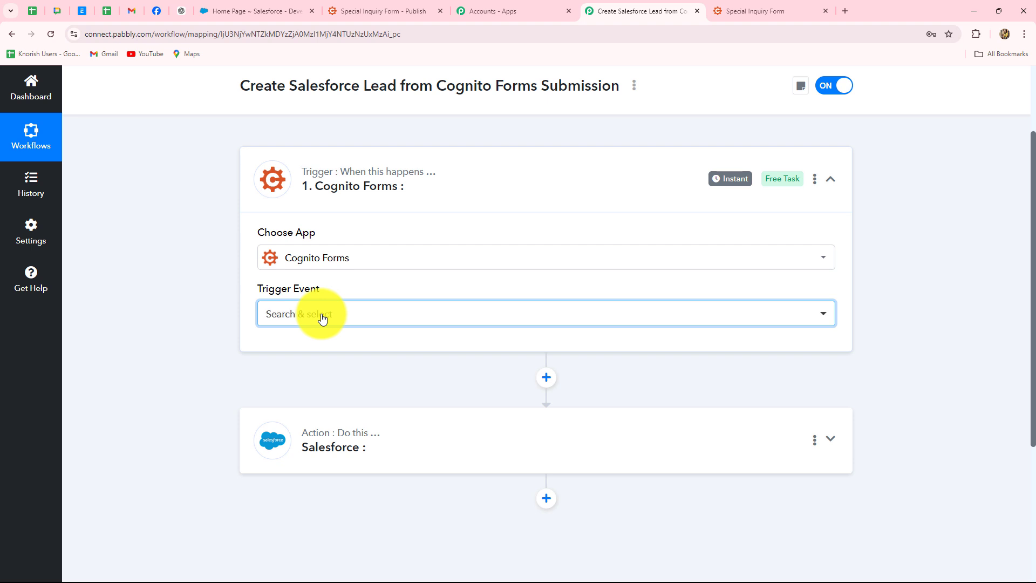
click(322, 318)
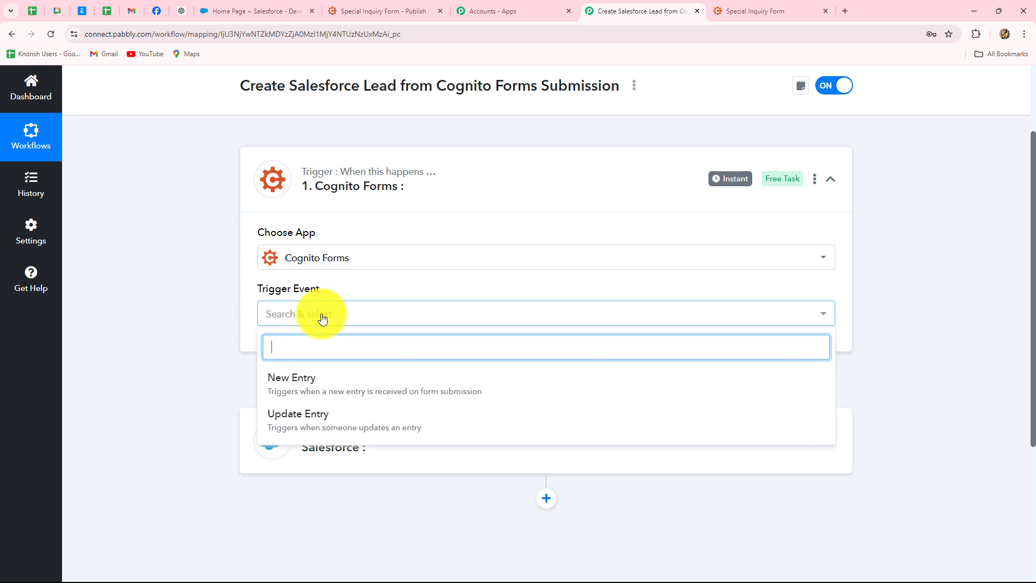
click(342, 389)
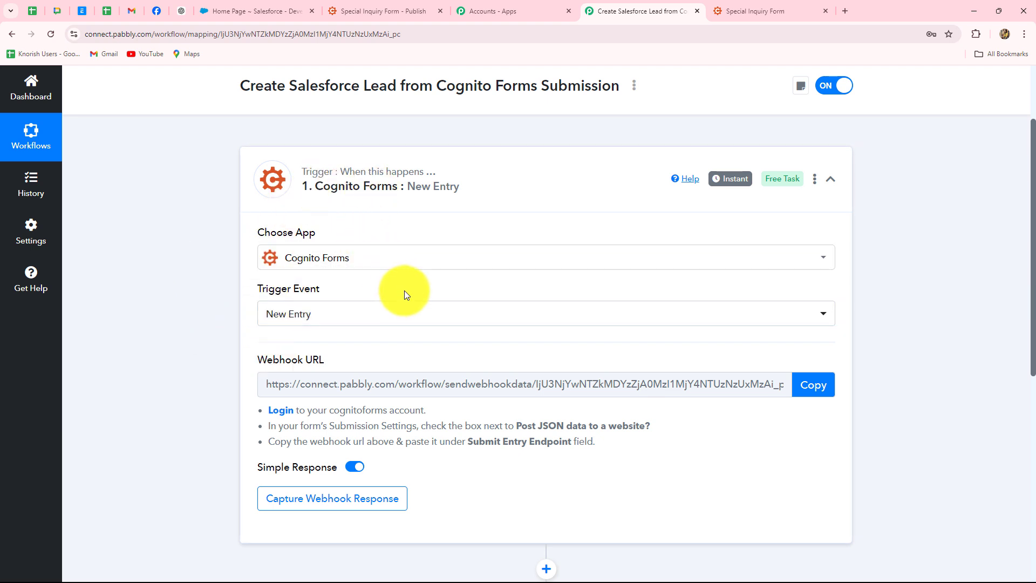
Check the Cognito Forms publish page, then copy the trigger's webhook URL.
click(368, 12)
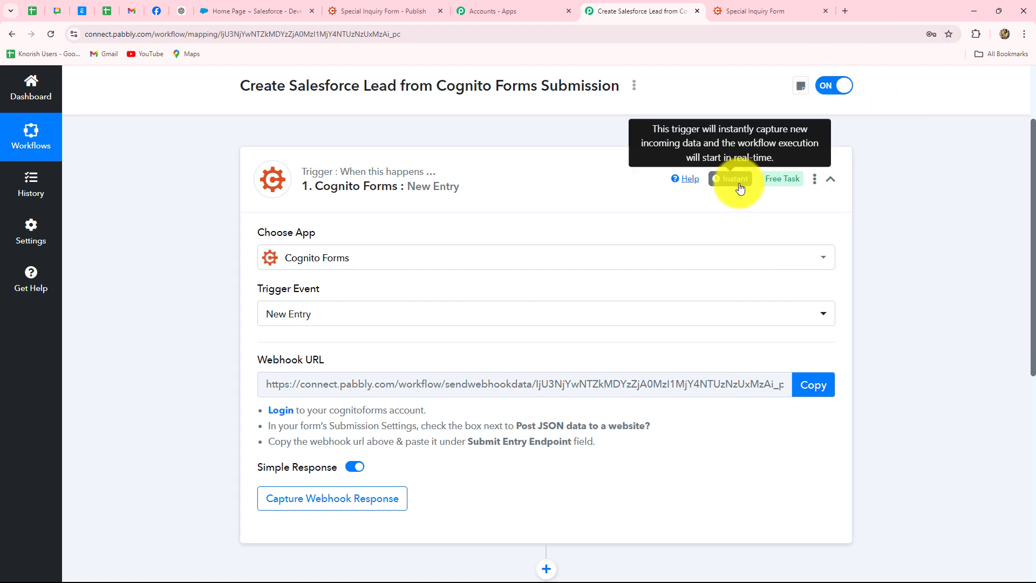
click(823, 386)
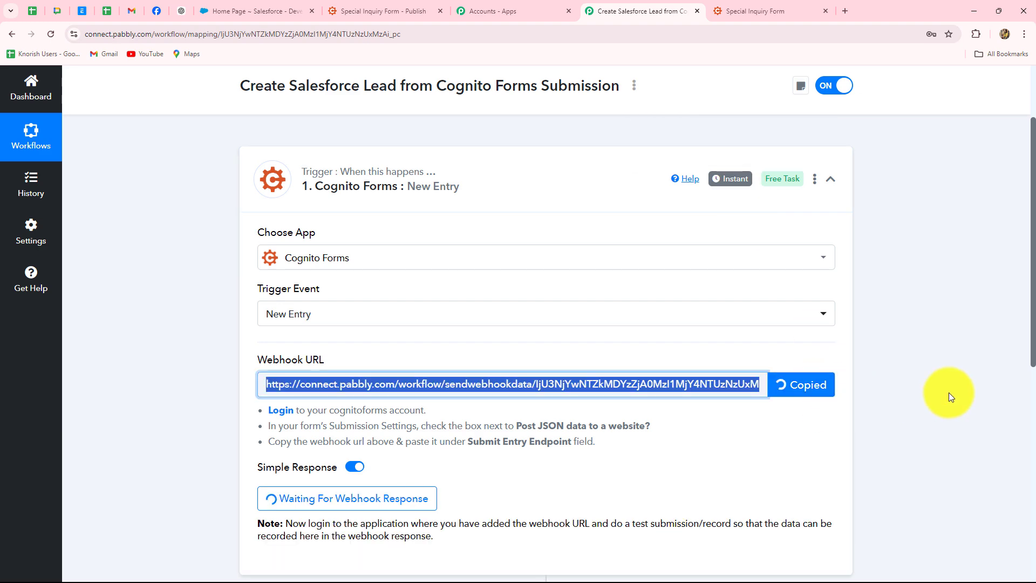
scroll(949, 393, down, 3)
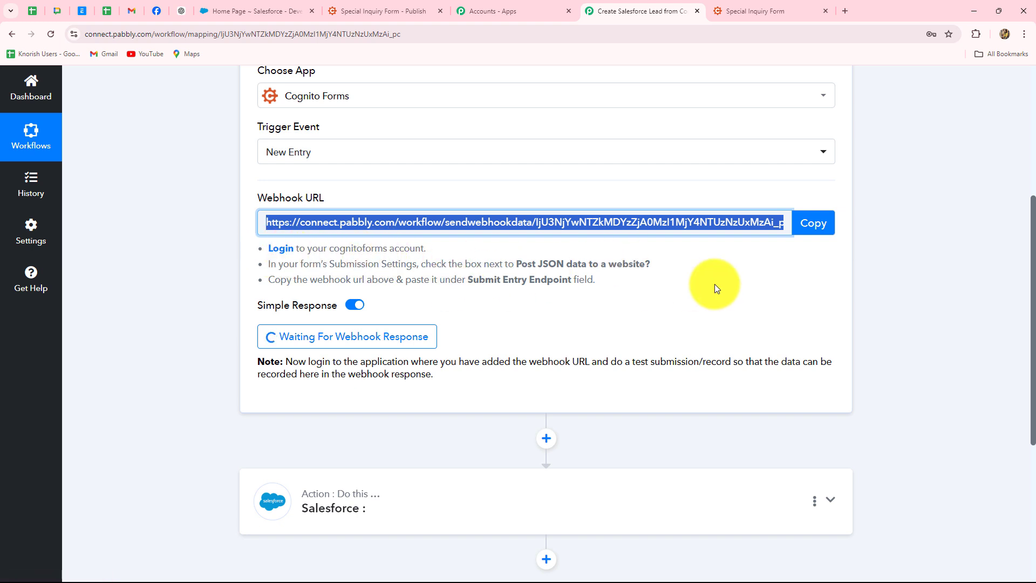
Switch to Cognito Forms and open the Special Inquiry Form's BUILD settings panel.
click(368, 6)
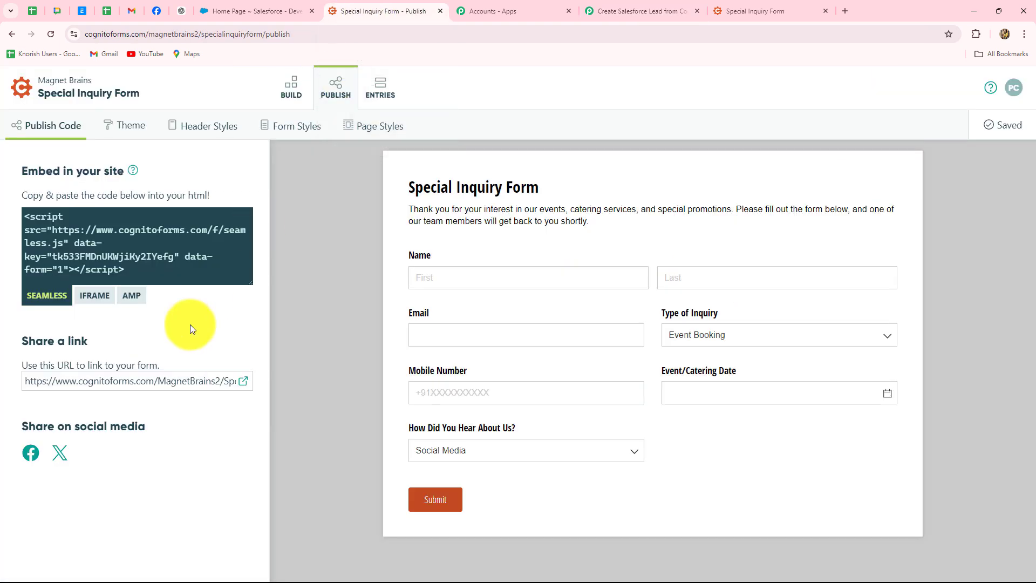
click(291, 87)
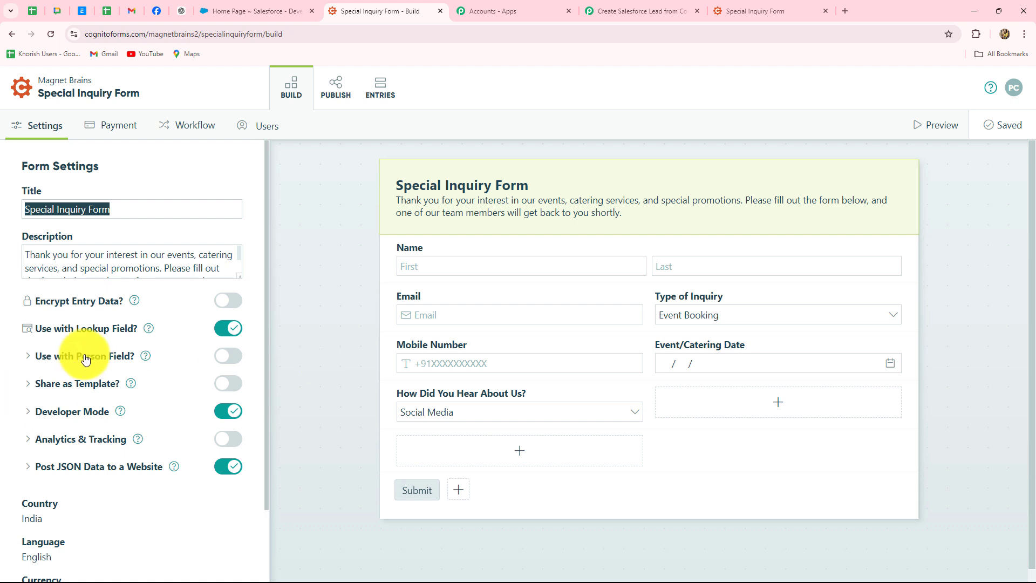
Paste the Pabbly webhook URL into Submit Entry Endpoint under Post JSON Data to a Website, then save.
scroll(86, 365, down, 2)
scroll(108, 378, up, 2)
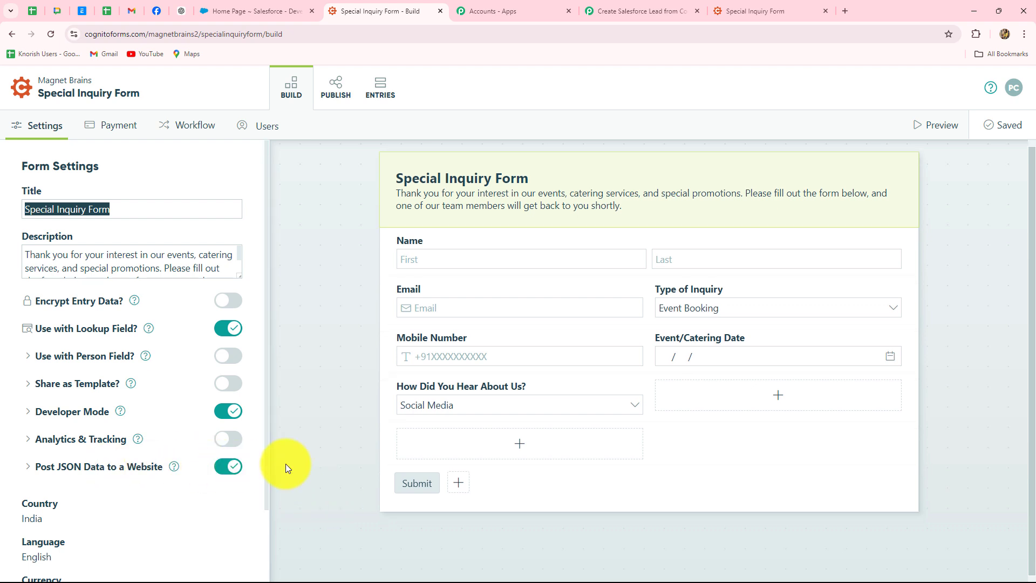
click(139, 467)
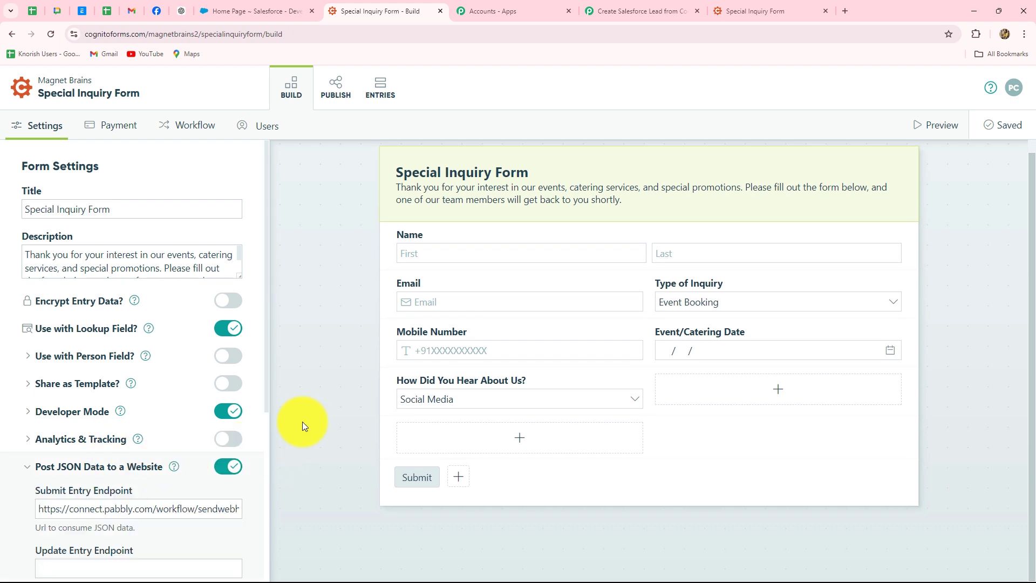
scroll(266, 406, down, 3)
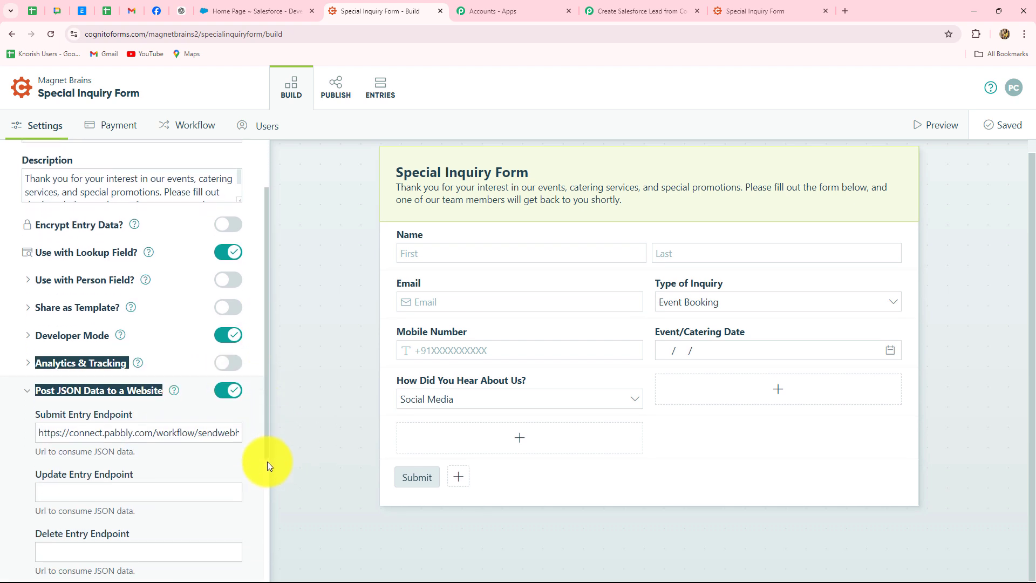
click(135, 399)
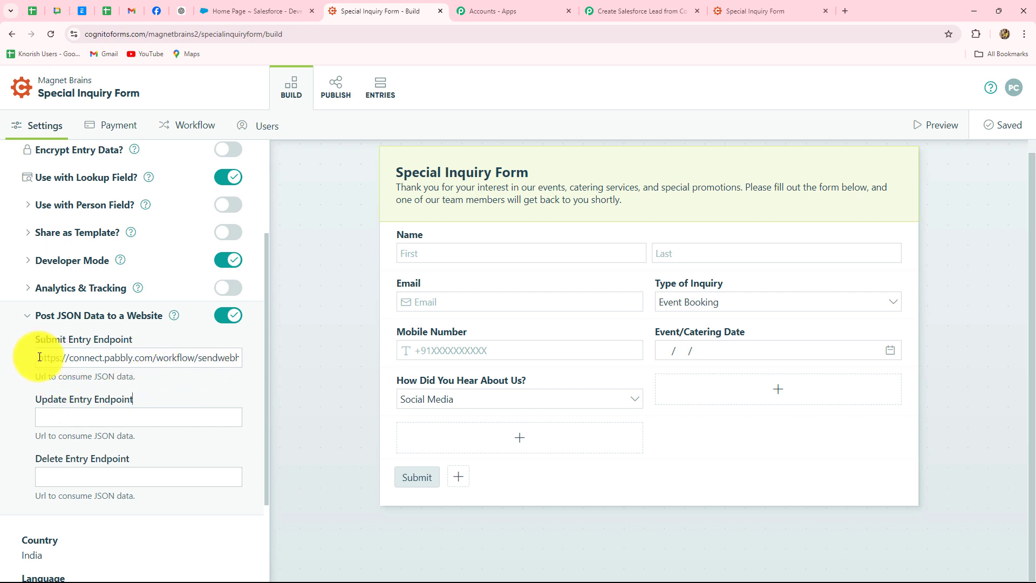
drag(39, 358, 104, 358)
click(241, 358)
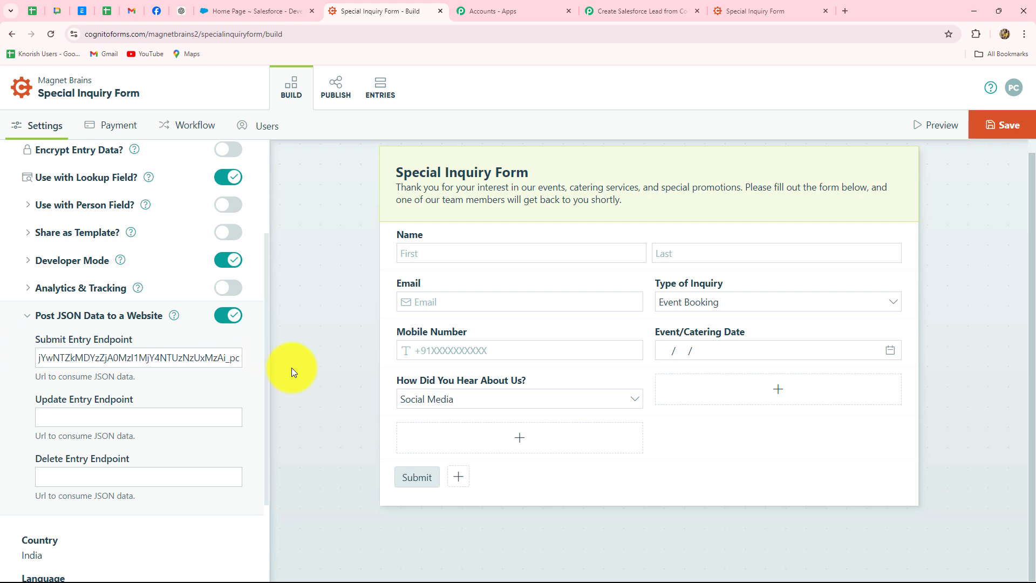
click(291, 368)
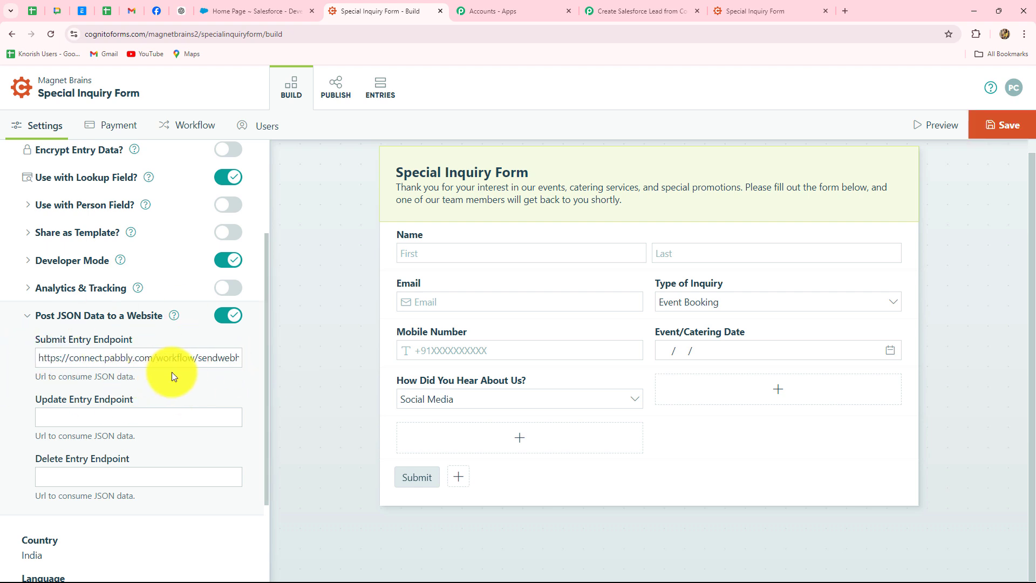
scroll(265, 407, down, 2)
scroll(264, 407, up, 4)
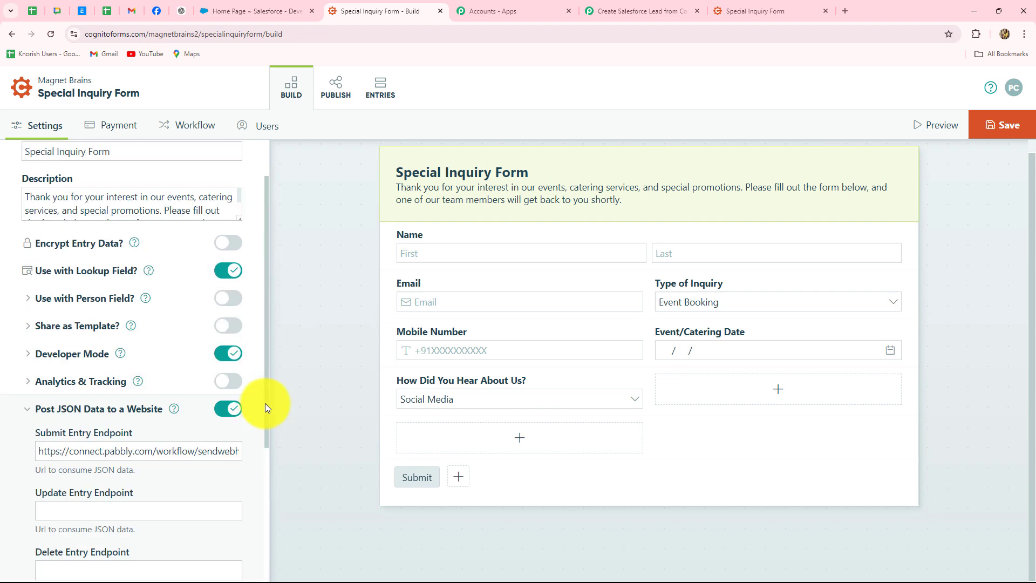
click(1010, 134)
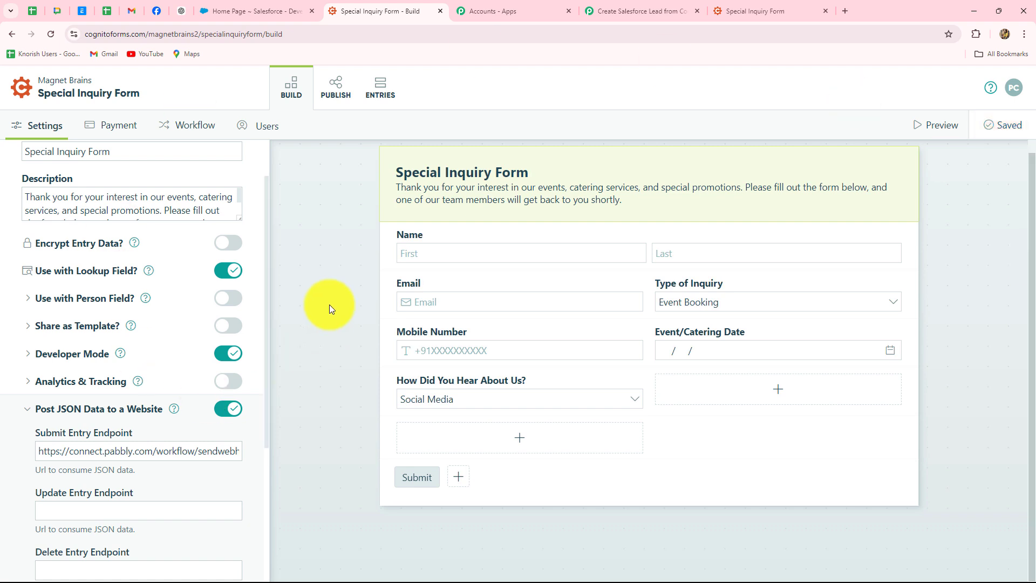
Review the Pabbly note about making a test submission, then close the old Special Inquiry Form tab.
click(652, 9)
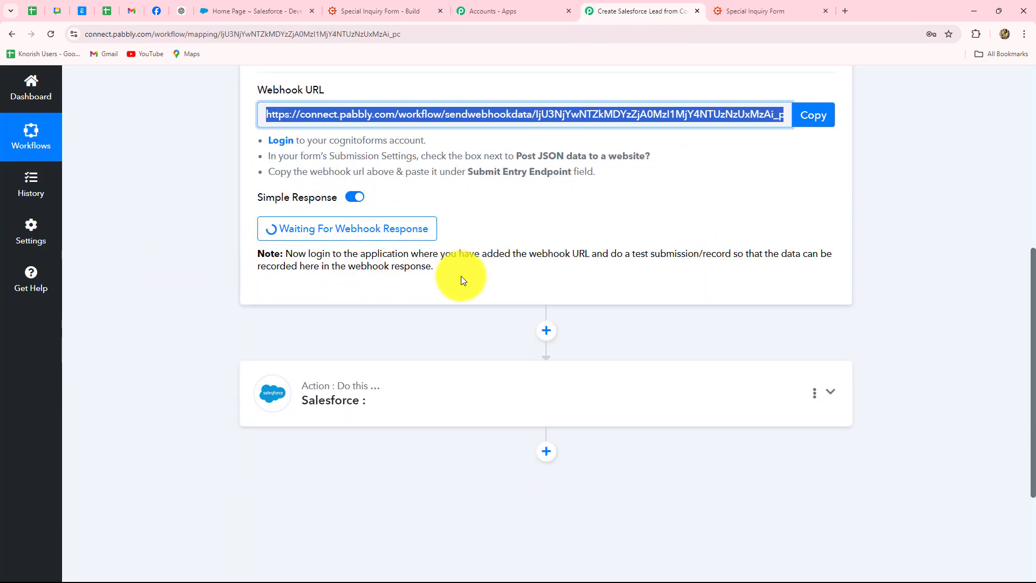
drag(286, 253, 451, 274)
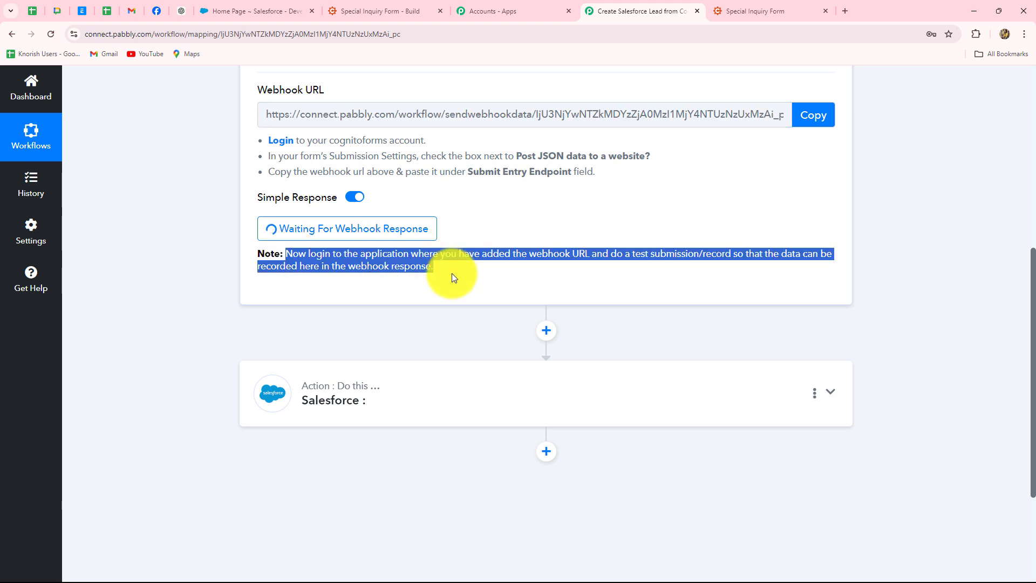
scroll(452, 278, up, 3)
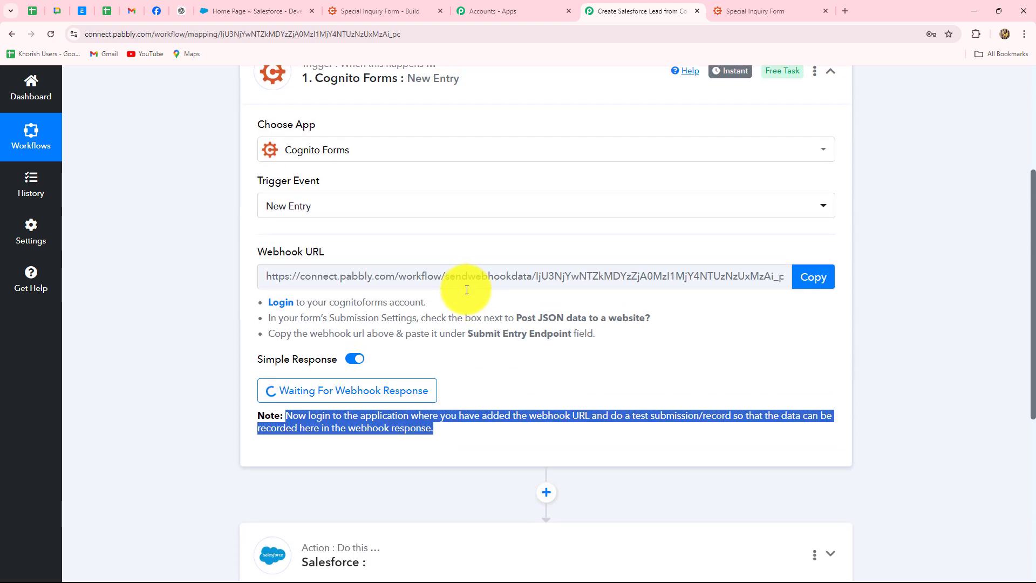
click(229, 226)
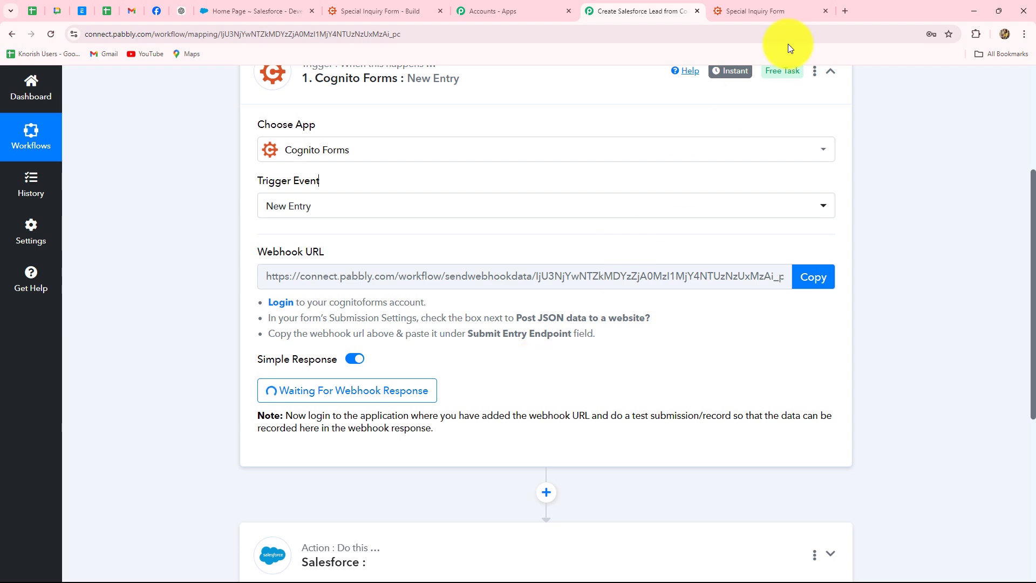
click(825, 11)
Copy the form's PUBLISH share link and load the live Special Inquiry Form in a new tab.
click(365, 13)
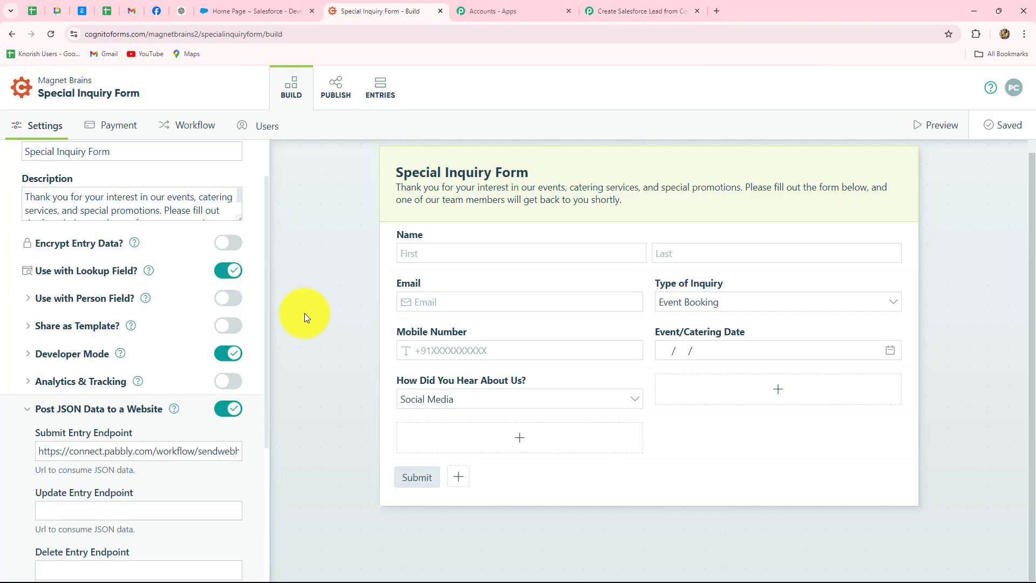
click(335, 90)
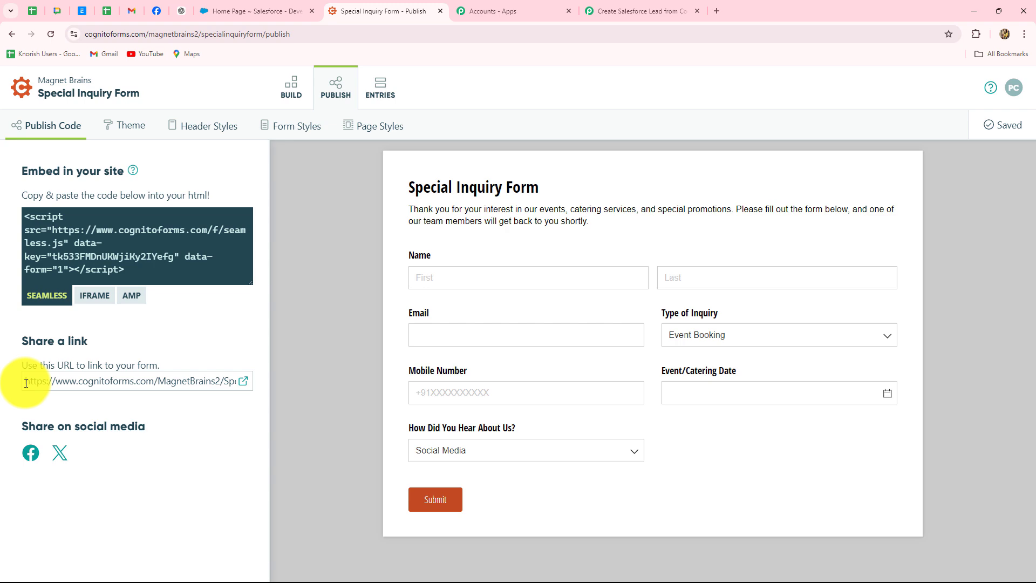
drag(26, 382, 229, 385)
click(243, 383)
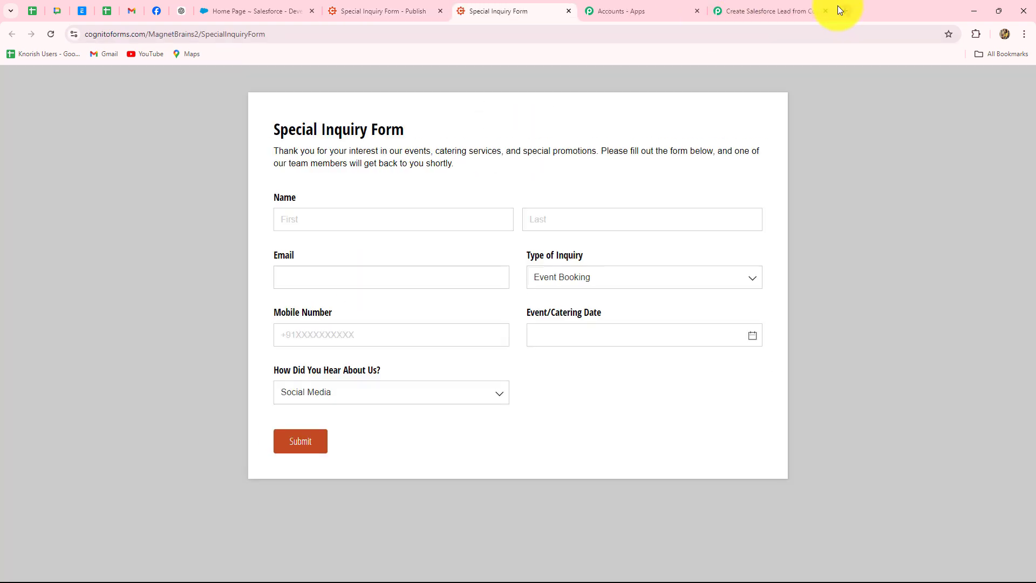
click(842, 8)
key(ctrl+v)
key(Return)
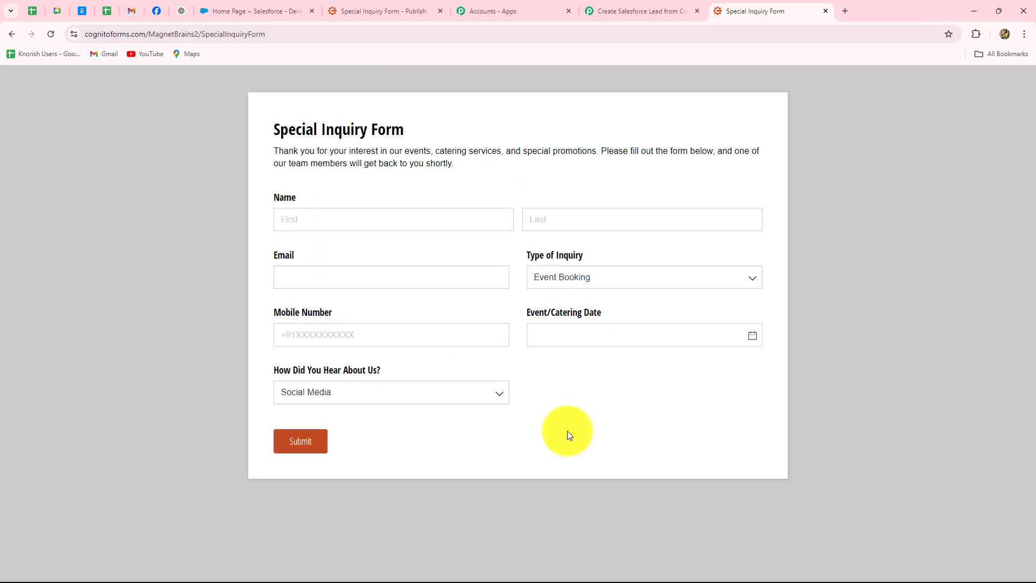
click(599, 8)
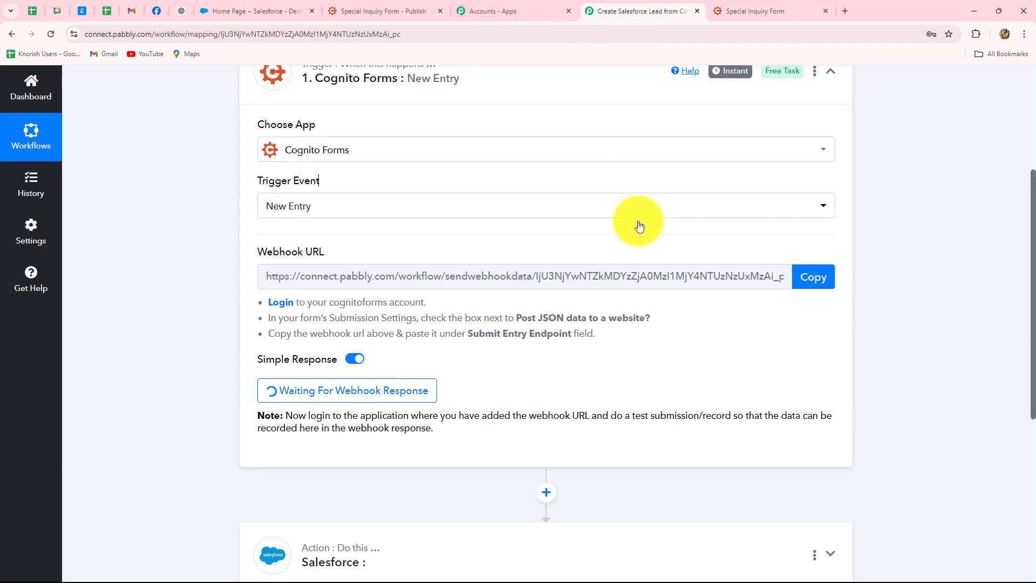
click(788, 10)
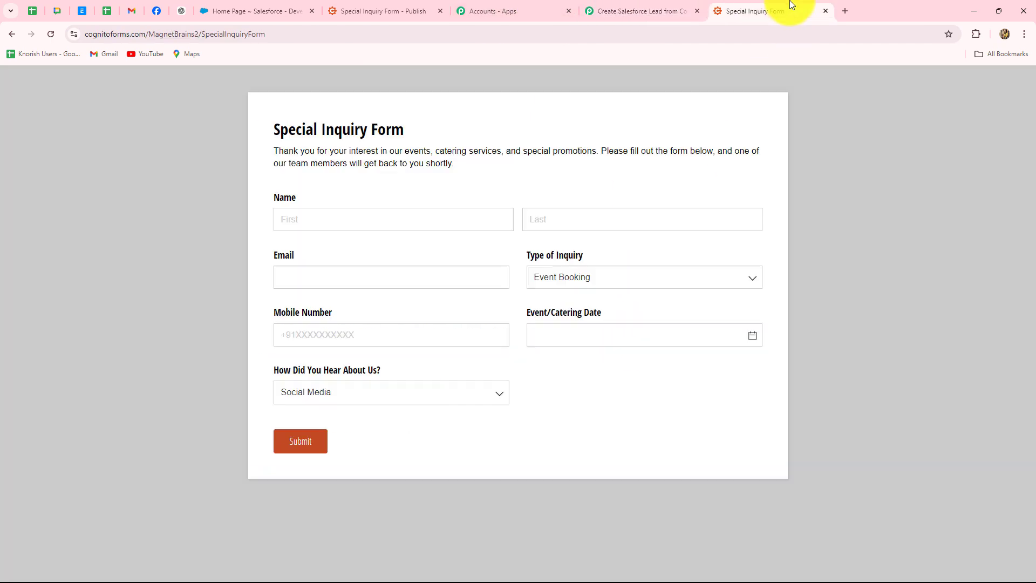
Enter a sample first and last name, email and mobile number, choosing Catering Services as inquiry type.
click(287, 221)
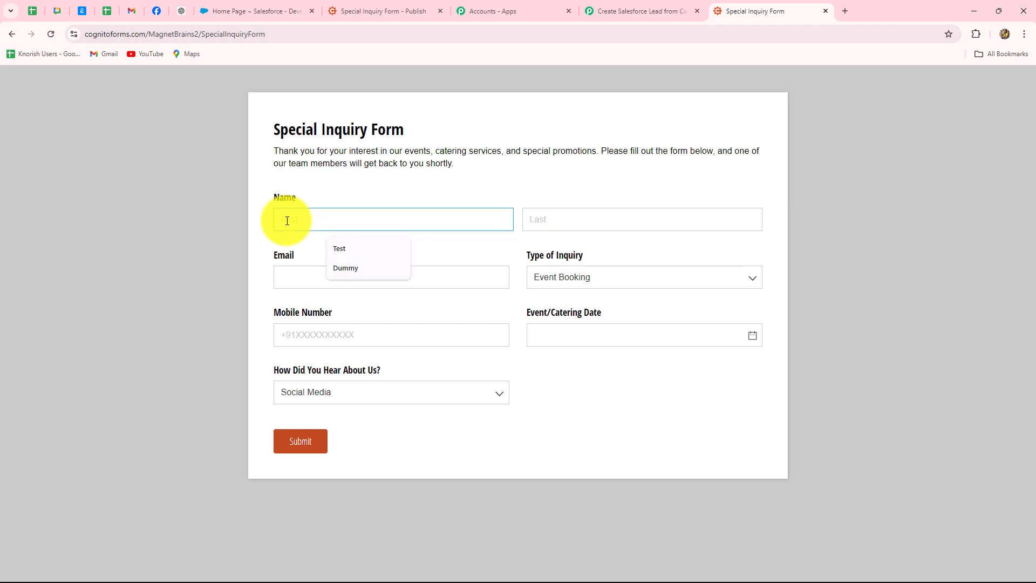
text(Demo)
click(601, 220)
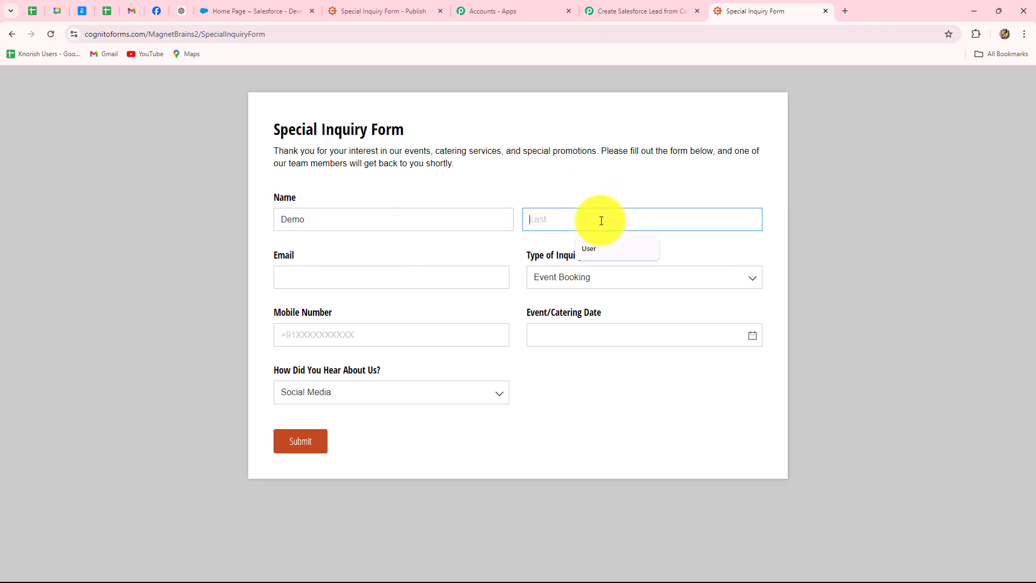
text(Lead)
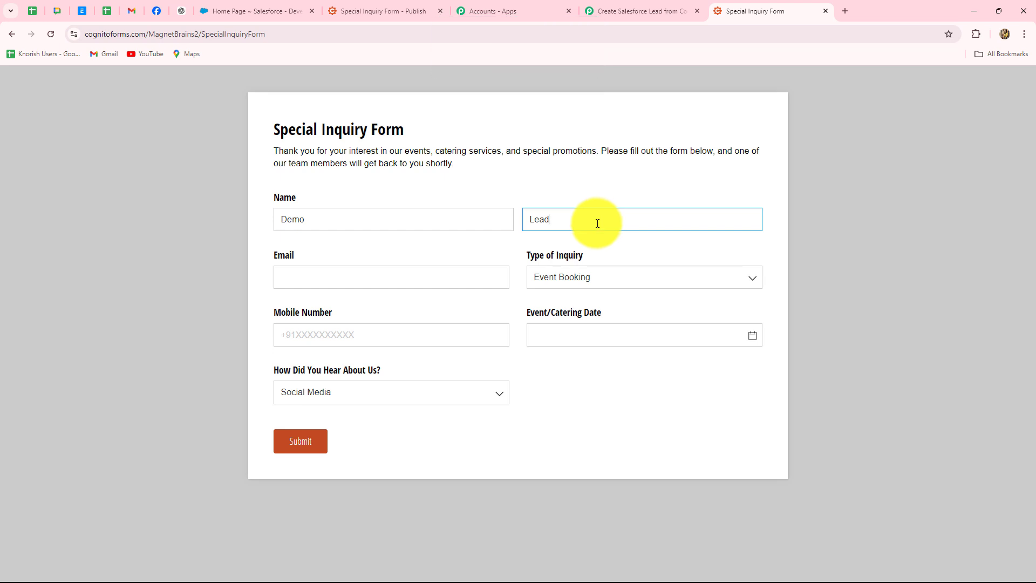
click(365, 279)
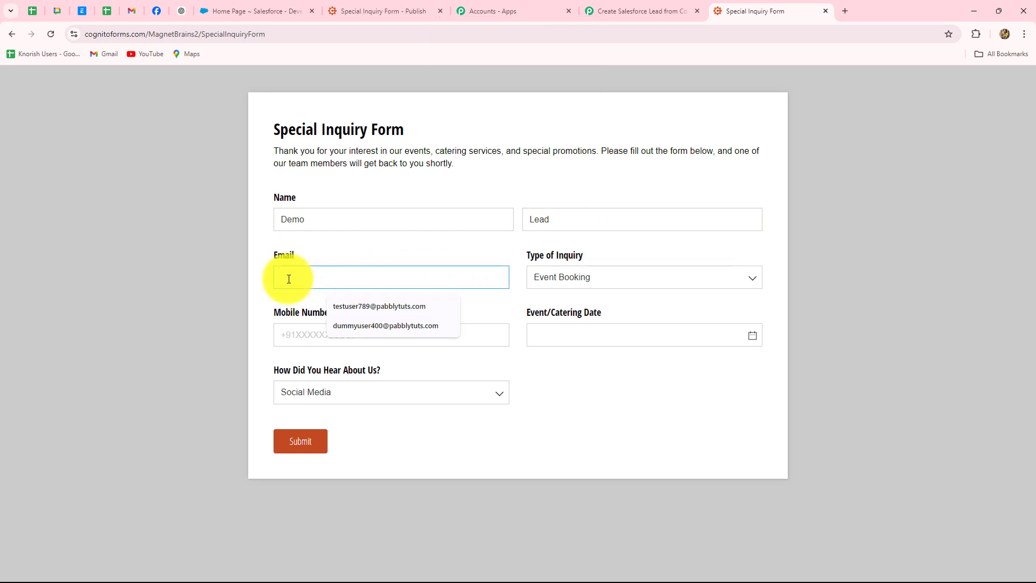
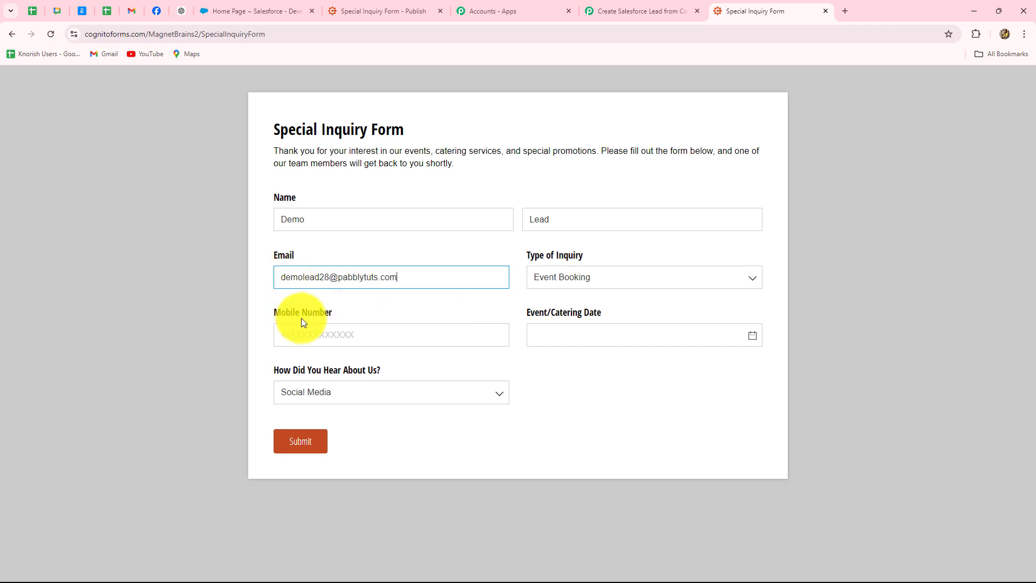
click(590, 276)
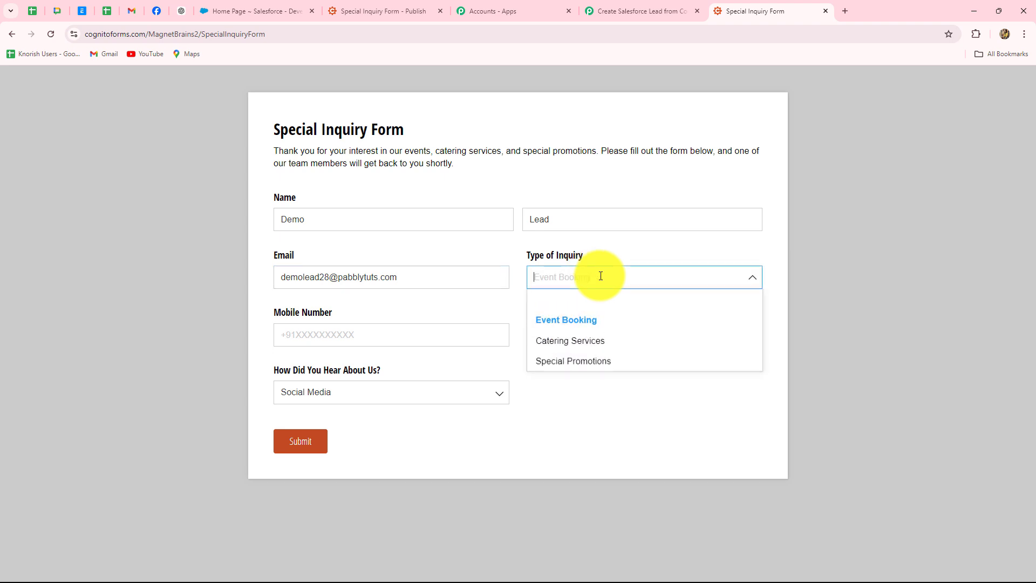
click(577, 342)
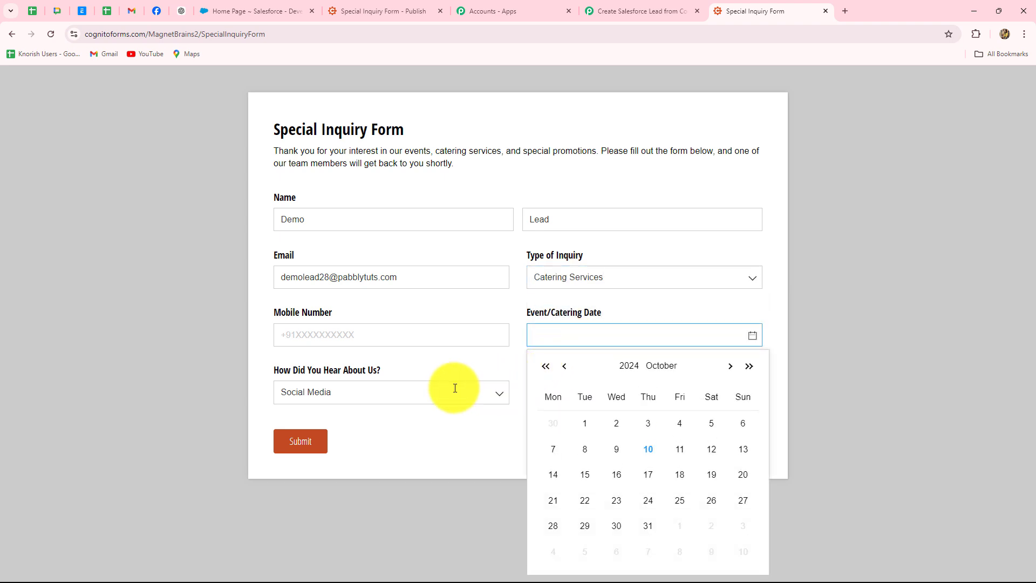
click(329, 336)
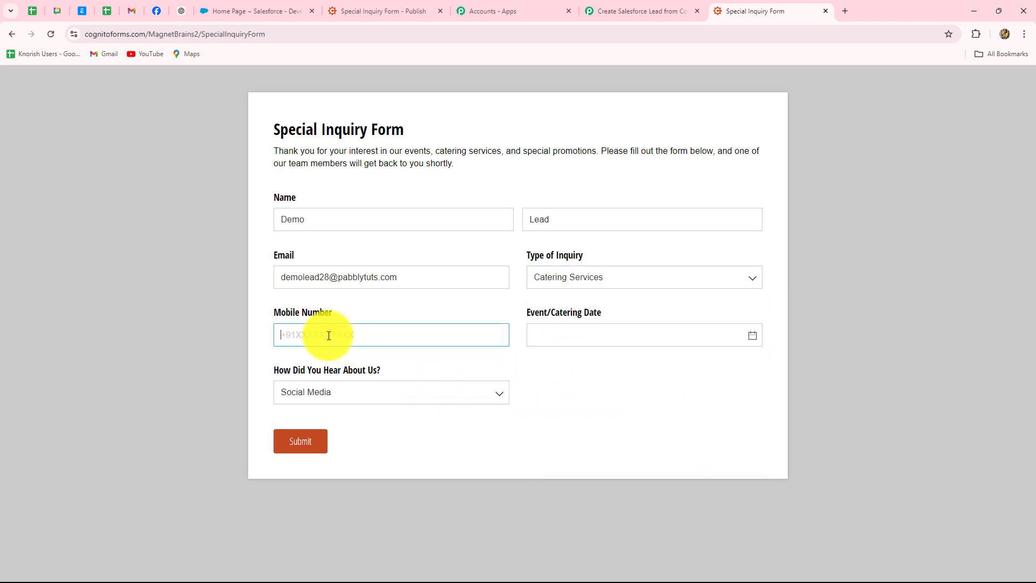
text(+916565656565)
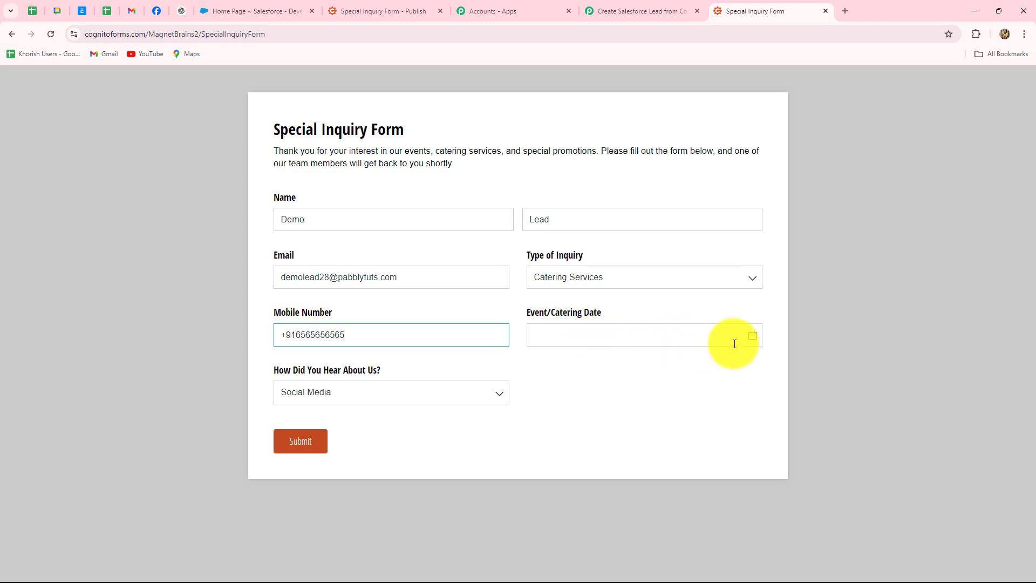
Set the event date to 31 October 2024, choose Friend as referral source, and submit.
click(754, 337)
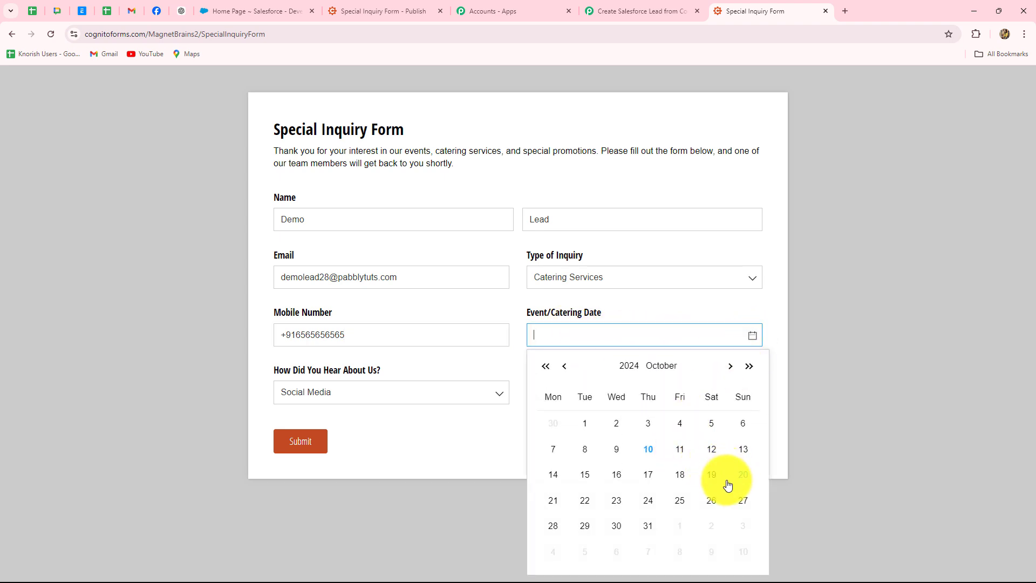
click(647, 527)
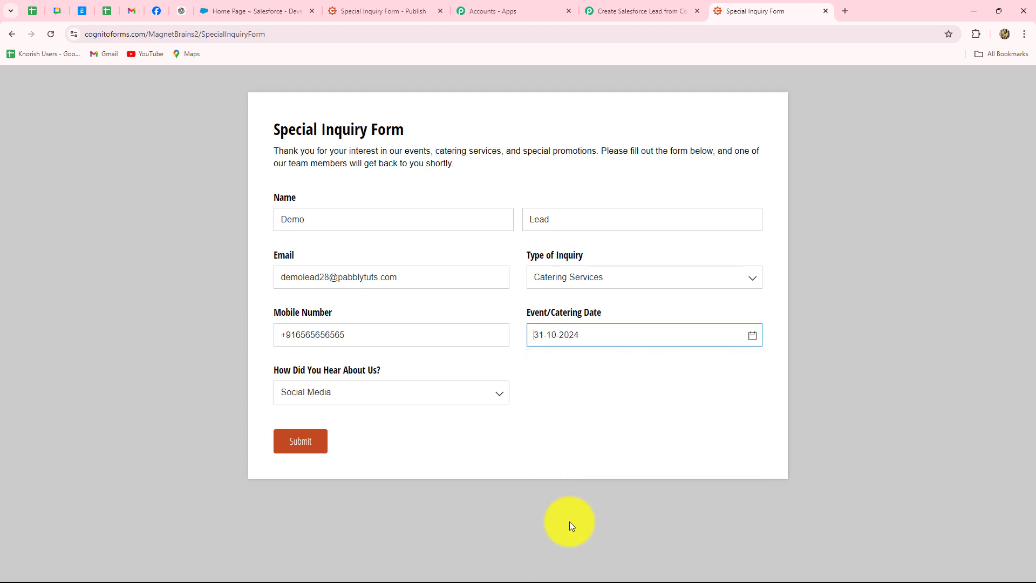
click(334, 395)
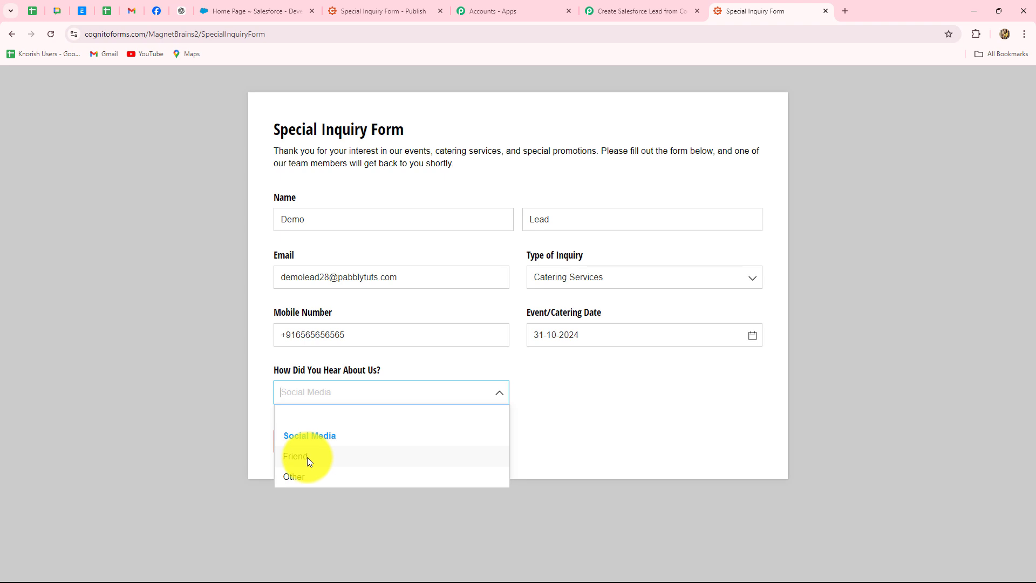
click(306, 457)
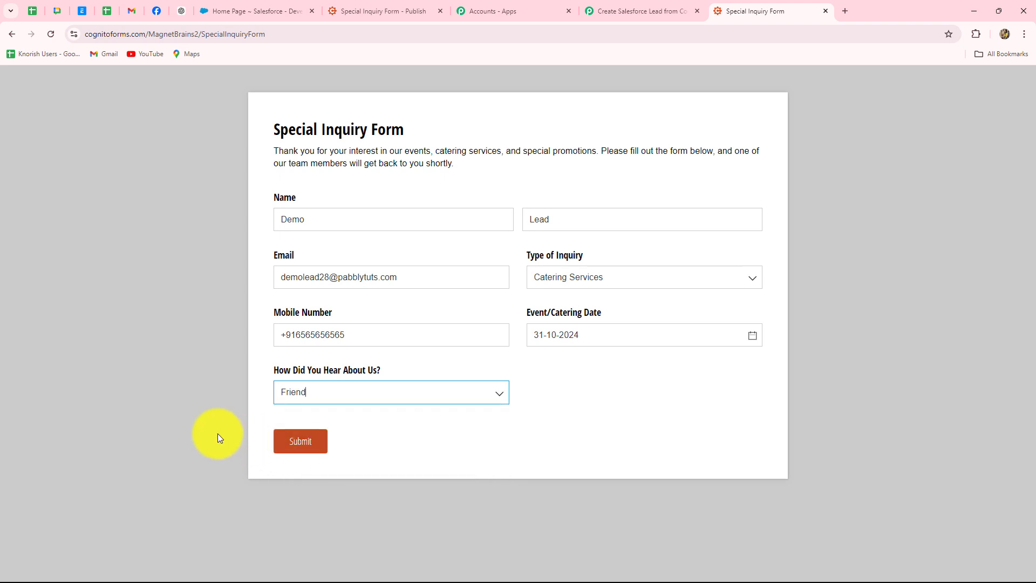
click(303, 443)
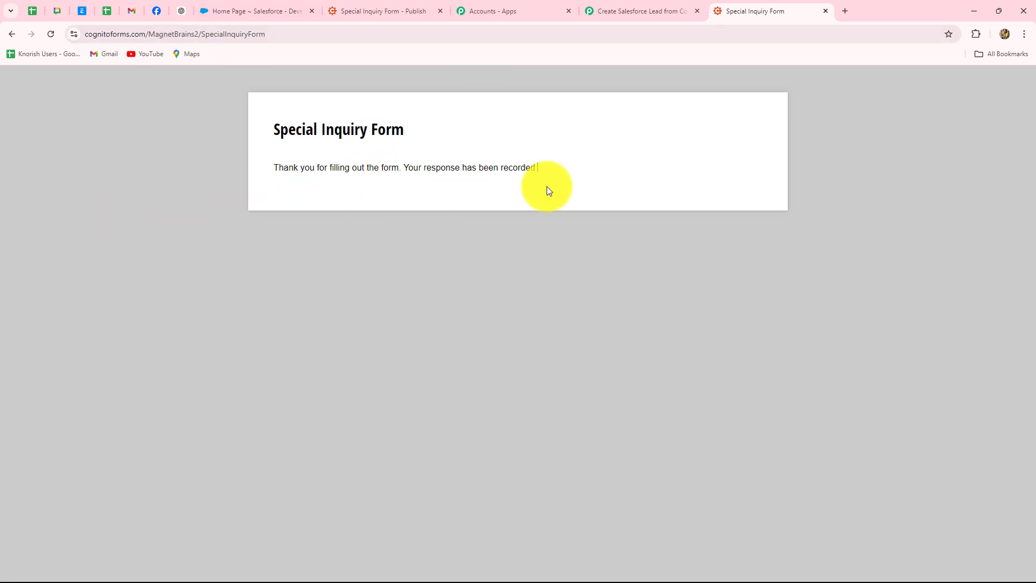
click(620, 8)
Review the captured Response A, checking the Catering Services and mobile number values.
scroll(961, 295, down, 1)
scroll(999, 291, down, 2)
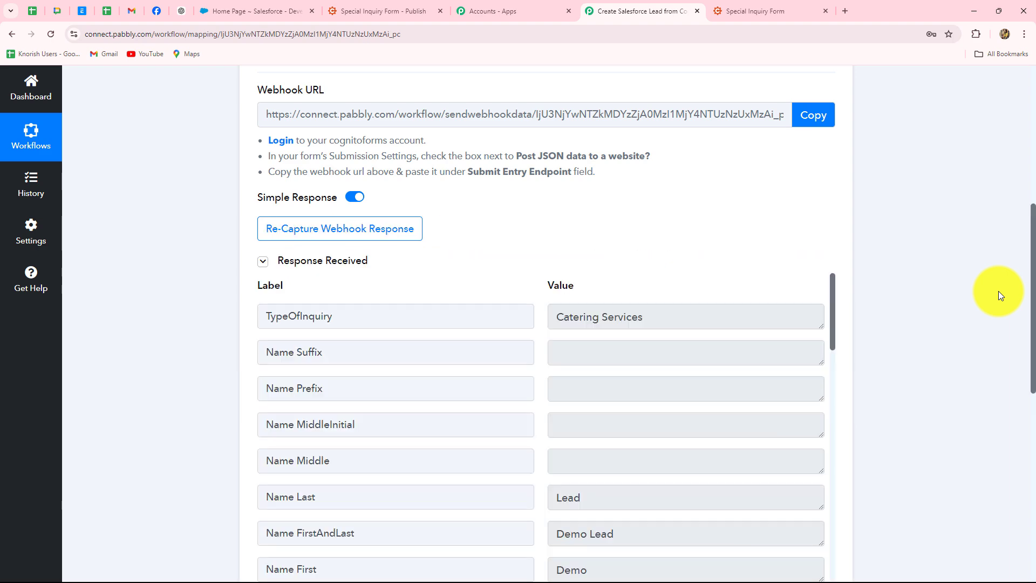
scroll(999, 290, down, 4)
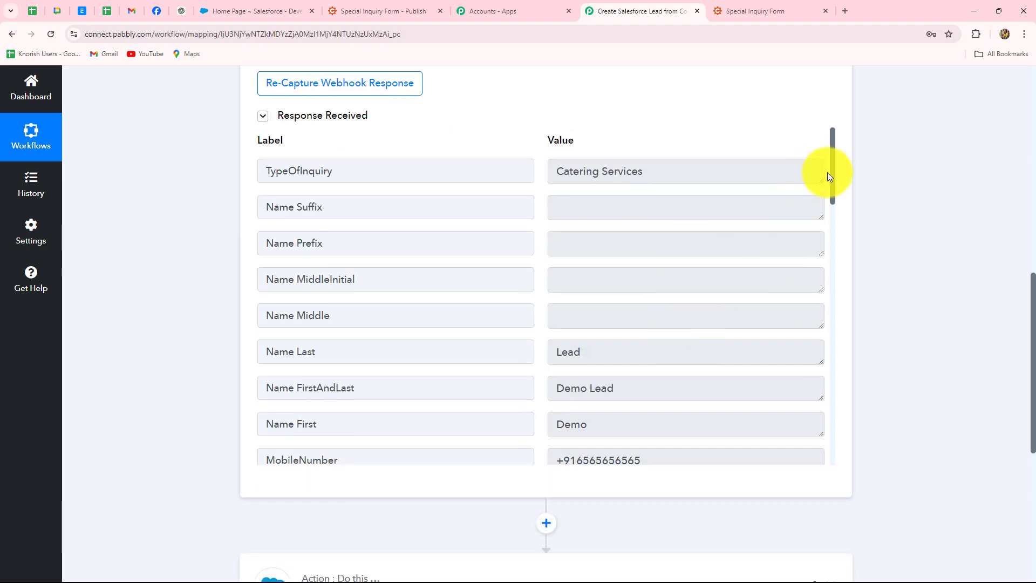
drag(835, 181, 834, 343)
scroll(831, 147, up, 4)
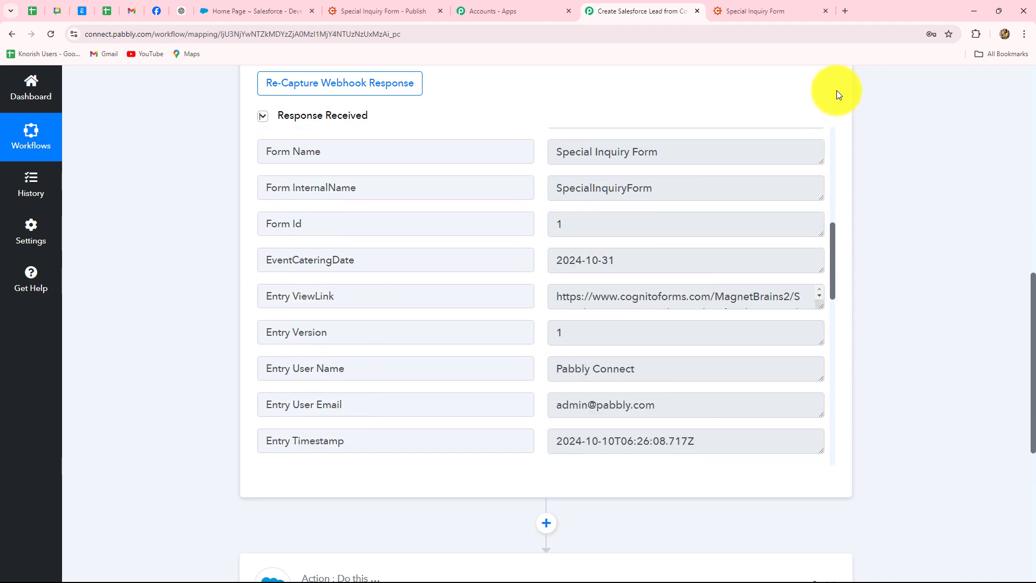
drag(834, 267, 837, 170)
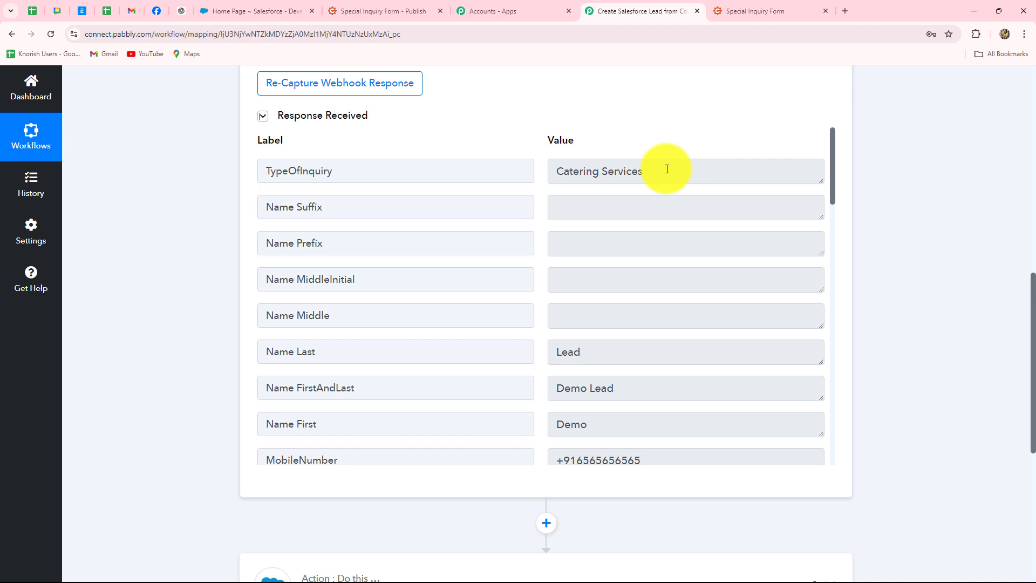
drag(668, 169, 532, 167)
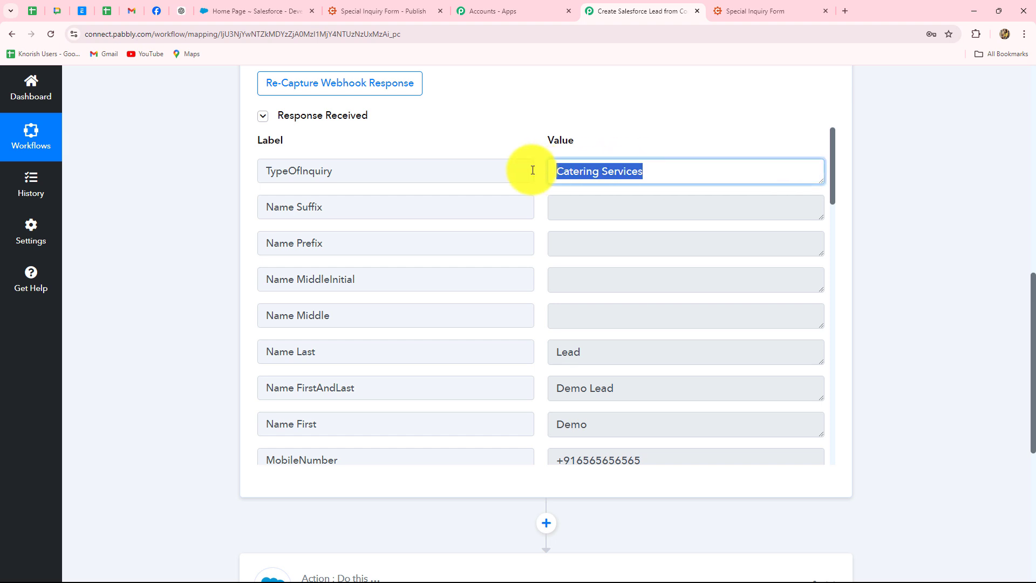
scroll(616, 281, down, 2)
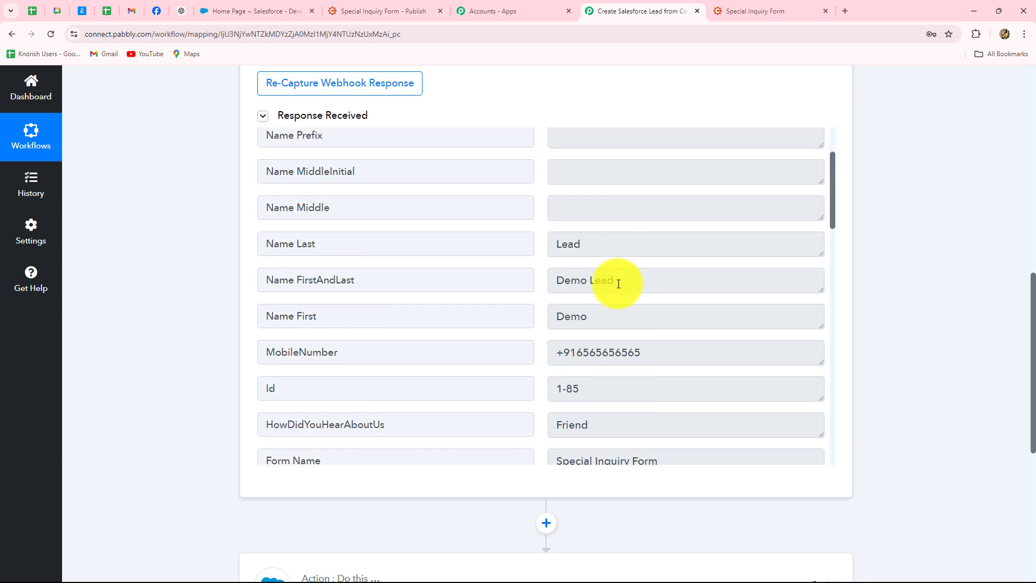
drag(621, 277, 580, 272)
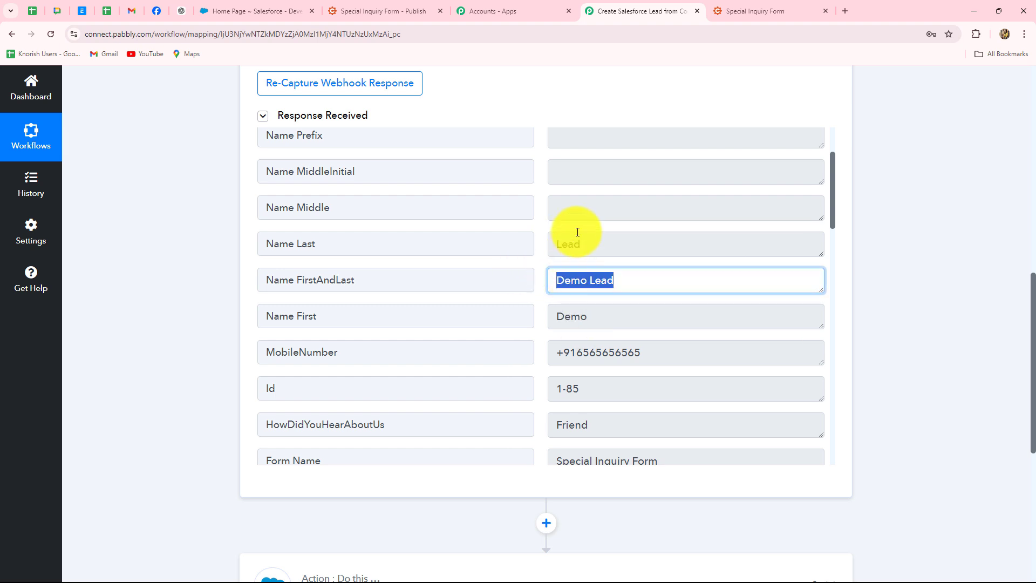
scroll(674, 286, down, 2)
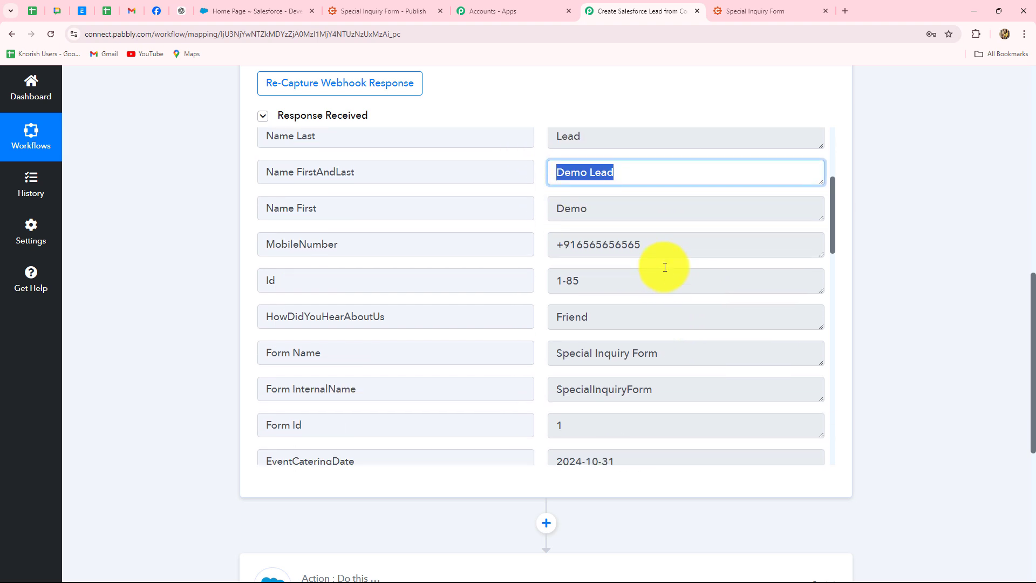
drag(642, 244, 555, 244)
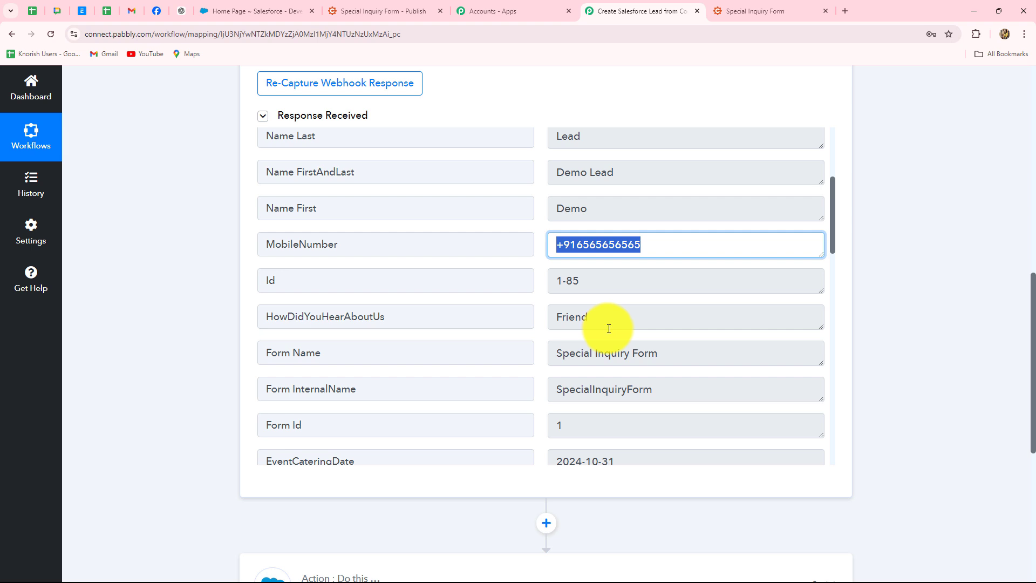
Verify the captured Id 1-85, Friend referral and EventCateringDate 2024-10-31 values.
scroll(593, 286, down, 1)
triple_click(582, 227)
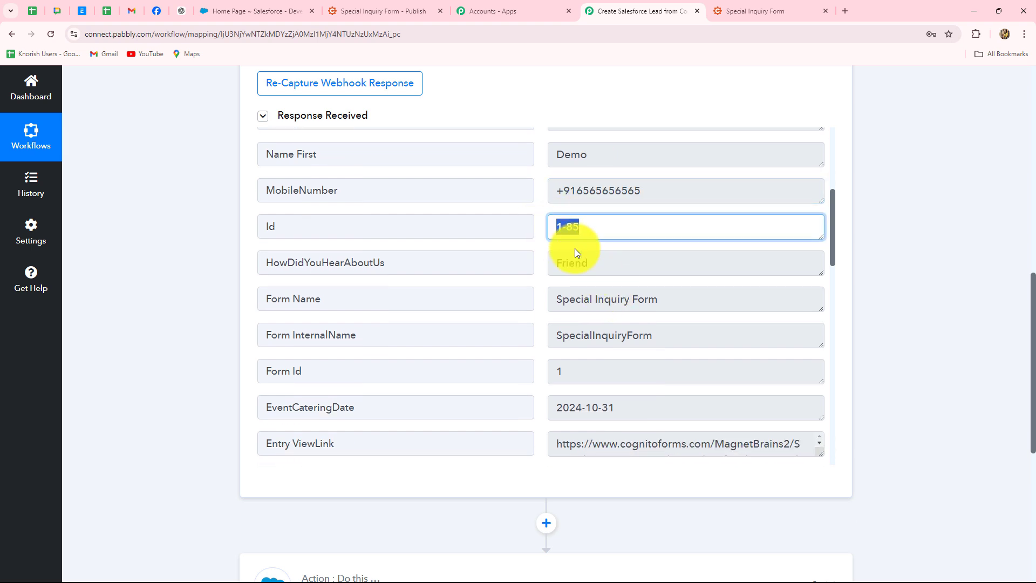
triple_click(614, 266)
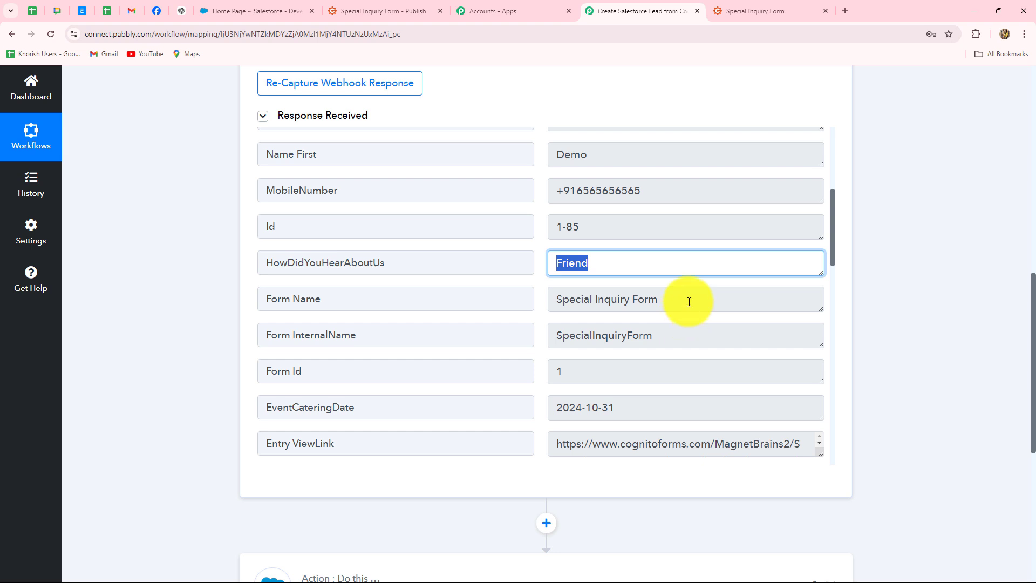
scroll(689, 300, down, 2)
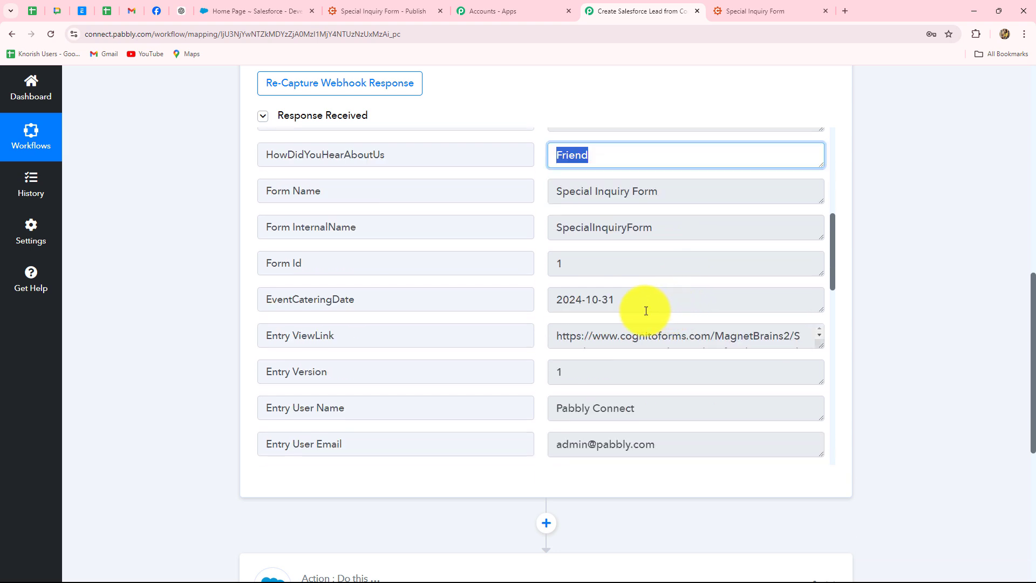
click(589, 312)
scroll(605, 357, down, 10)
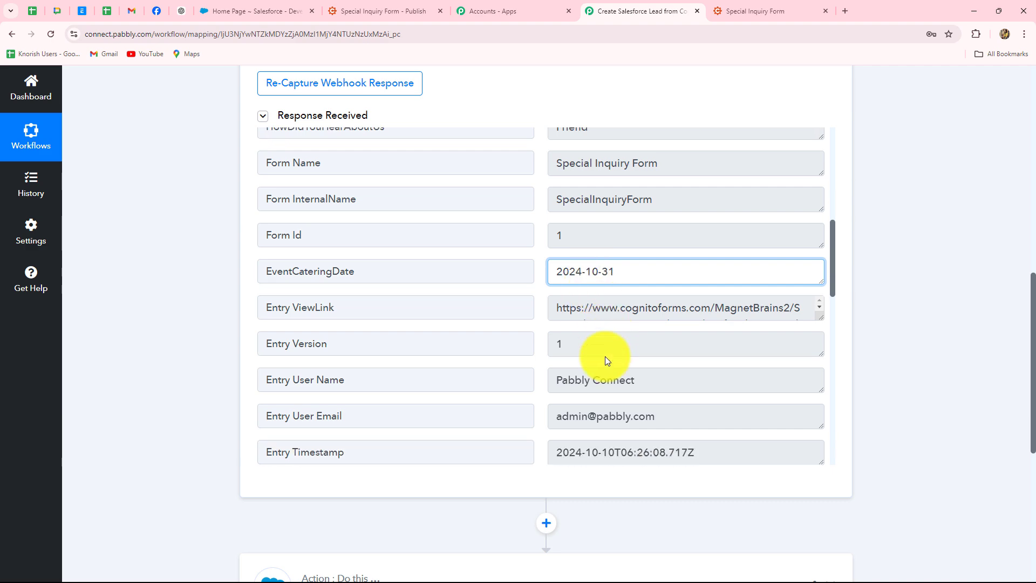
scroll(654, 318, down, 5)
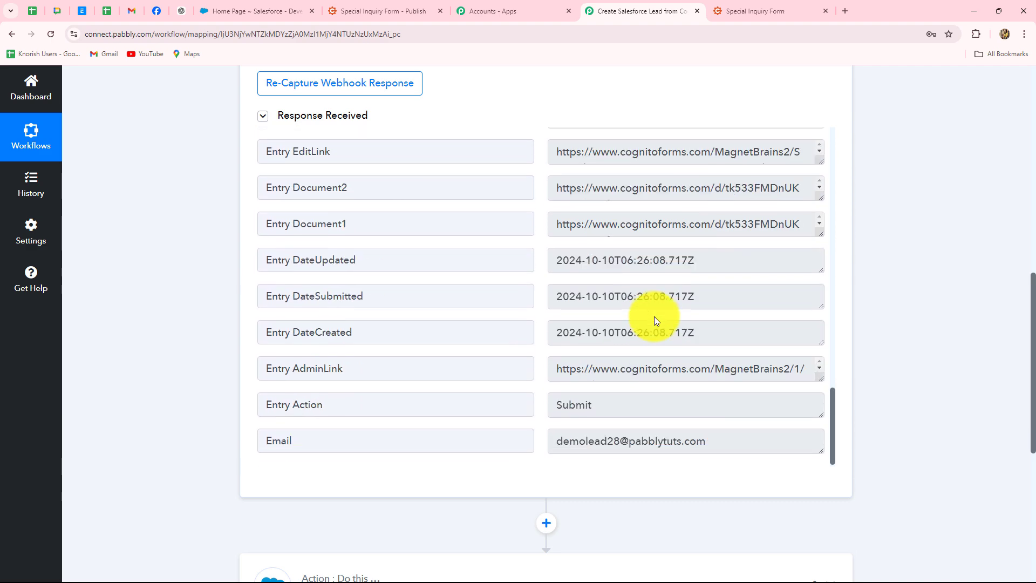
scroll(924, 318, up, 1)
scroll(924, 316, up, 10)
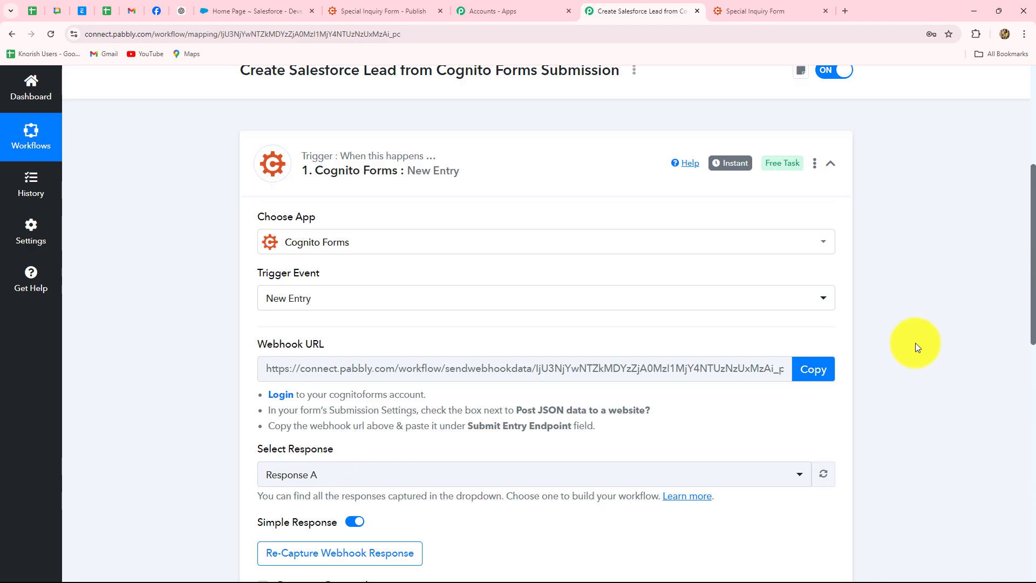
Collapse the Cognito Forms trigger step and expand the Salesforce action card.
click(831, 289)
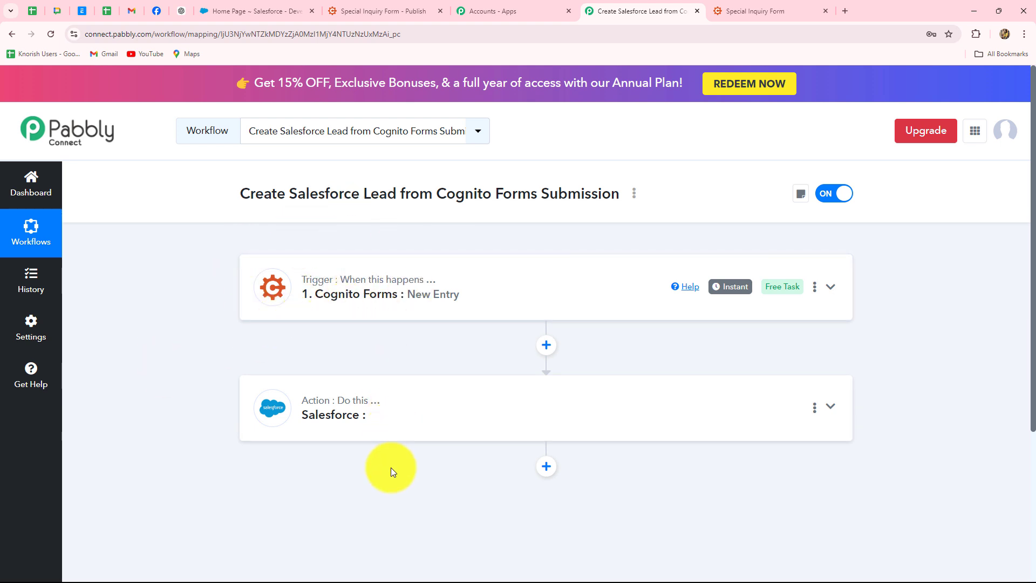
scroll(390, 467, down, 3)
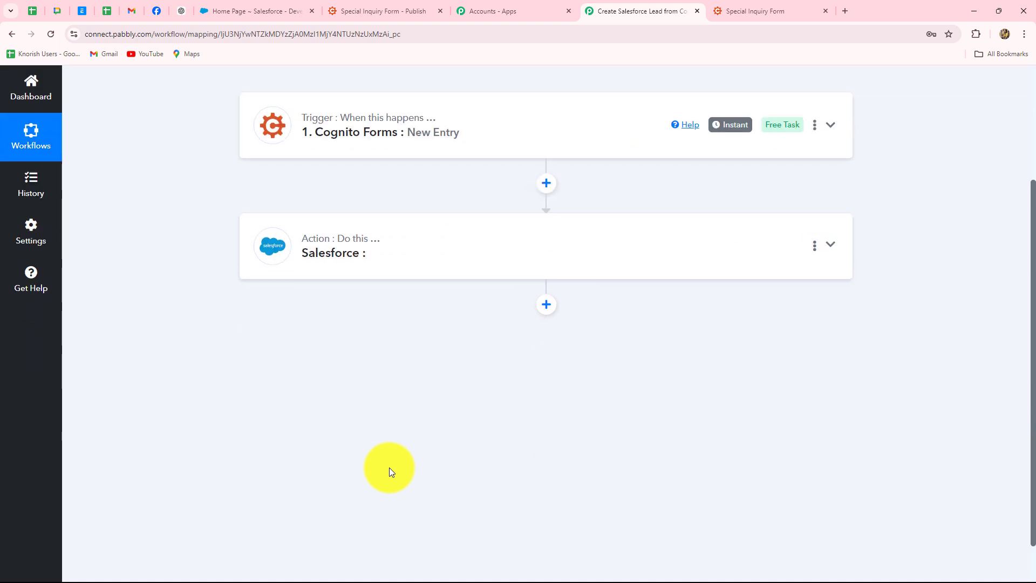
click(394, 252)
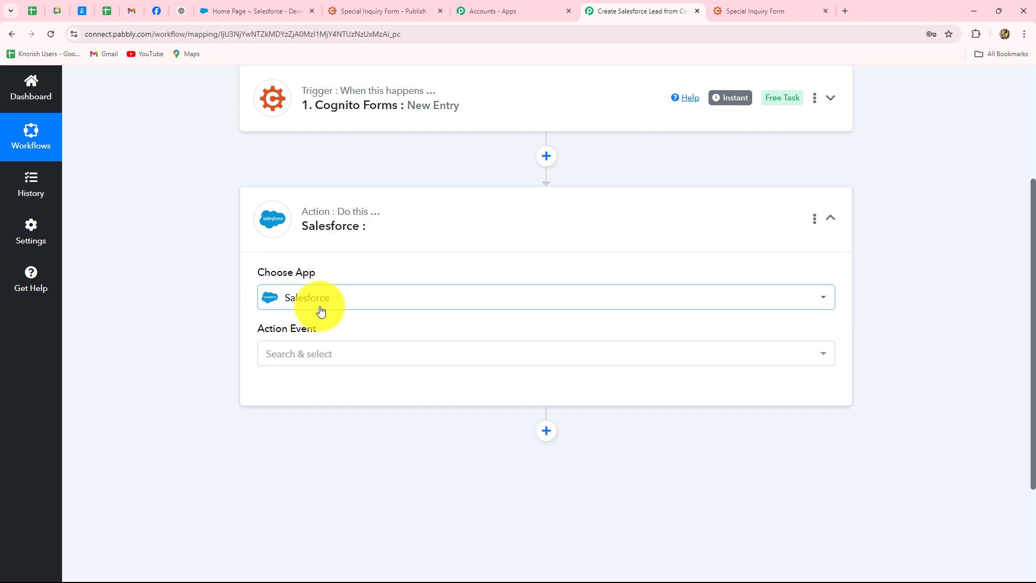
Choose Create Record as the Salesforce action event and open the Connect Salesforce Account panel.
click(282, 357)
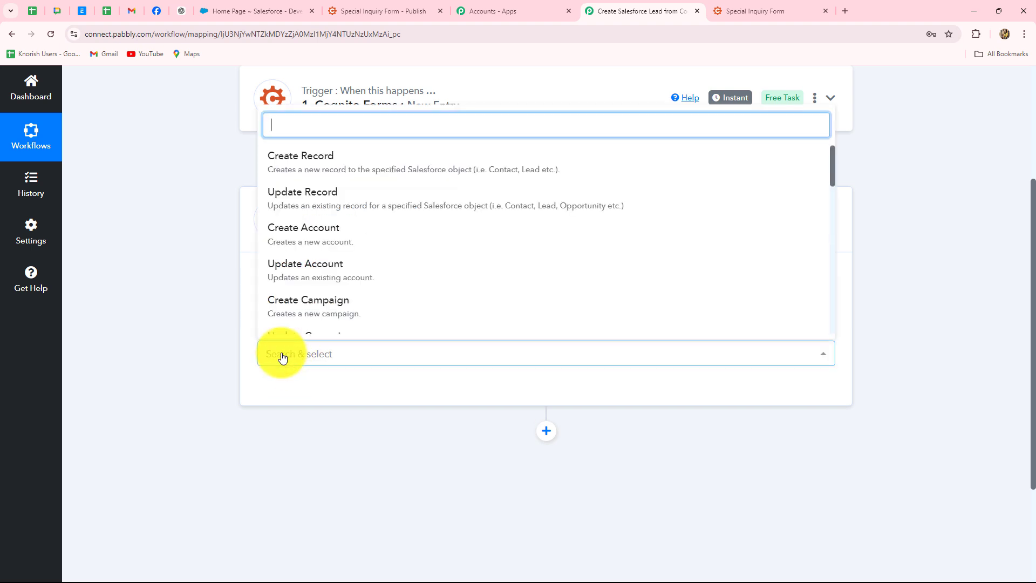
click(292, 161)
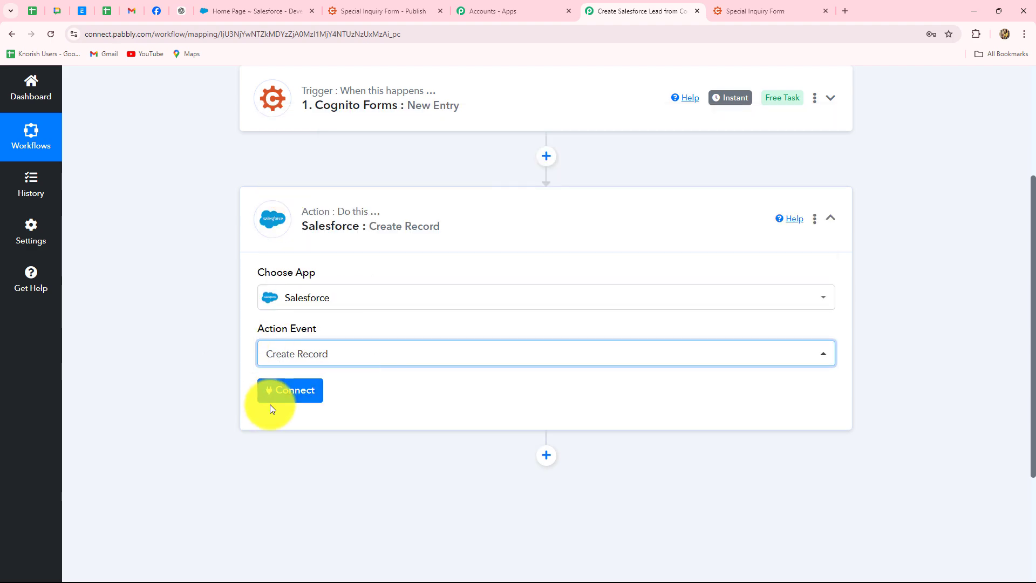
click(270, 12)
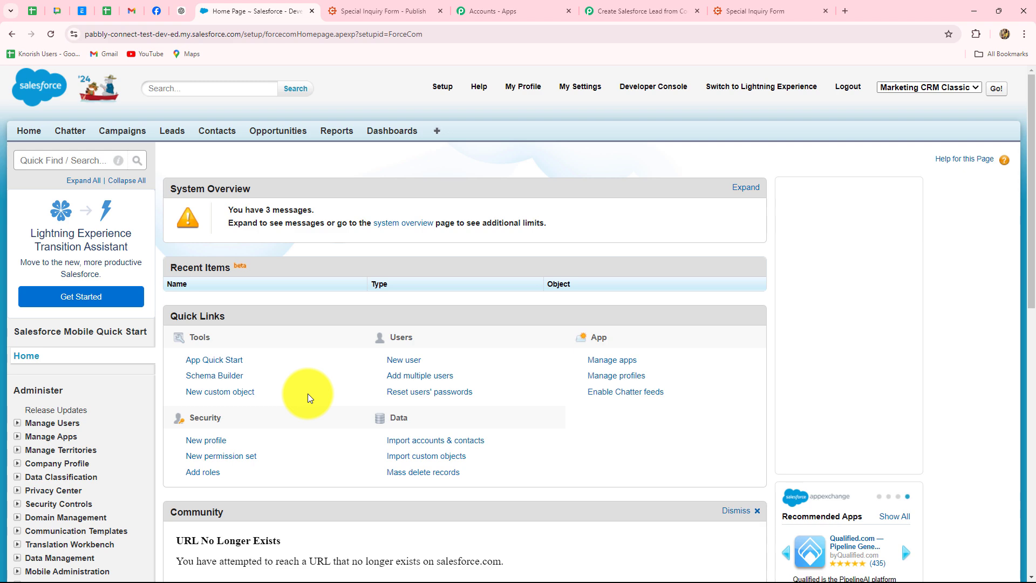
click(613, 12)
click(280, 390)
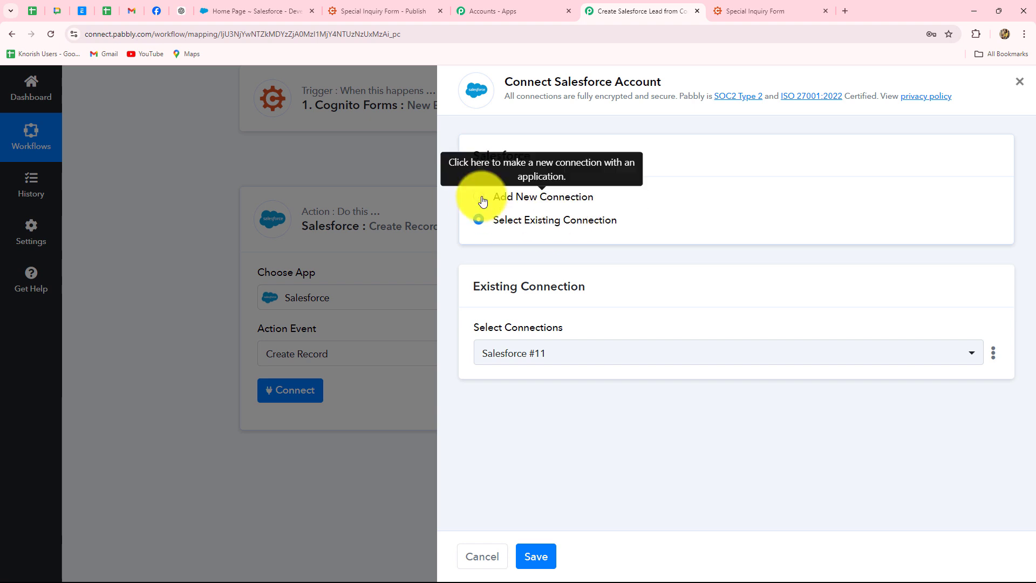
Add a new Salesforce connection, Salesforce #12, by allowing Pabbly Connect access.
click(480, 197)
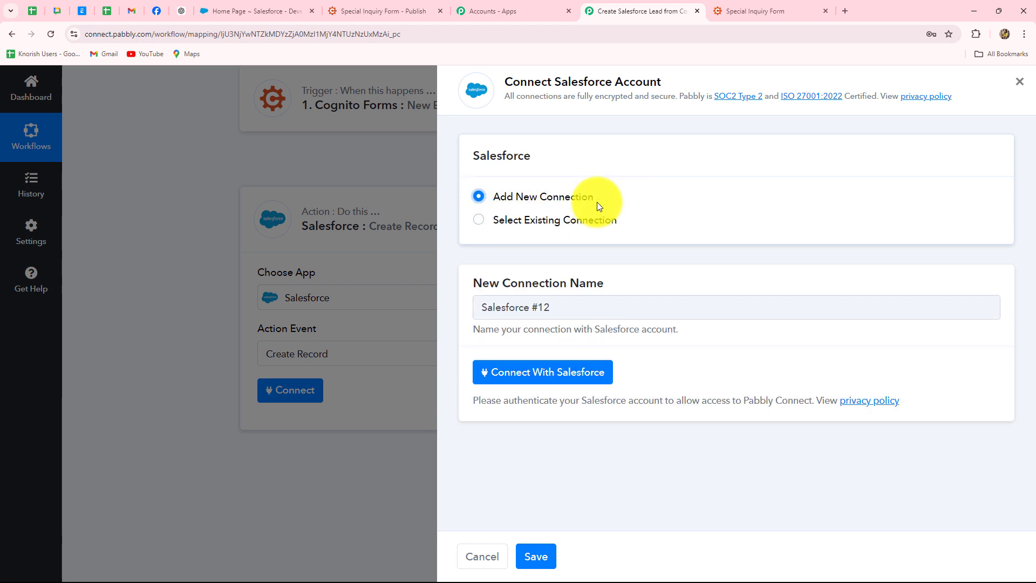
click(549, 371)
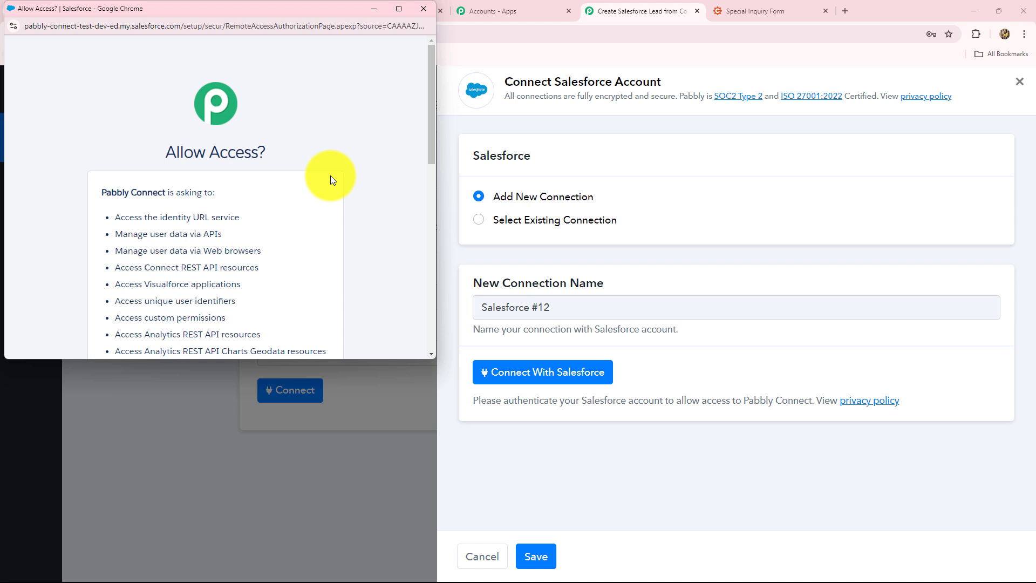
scroll(330, 178, down, 4)
scroll(331, 179, up, 3)
scroll(331, 178, down, 4)
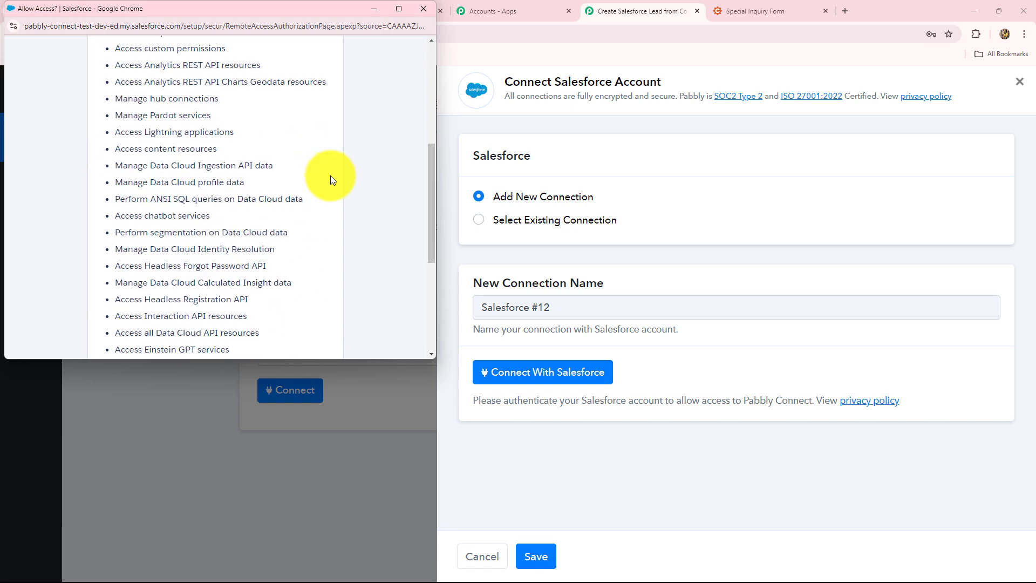
scroll(330, 176, down, 4)
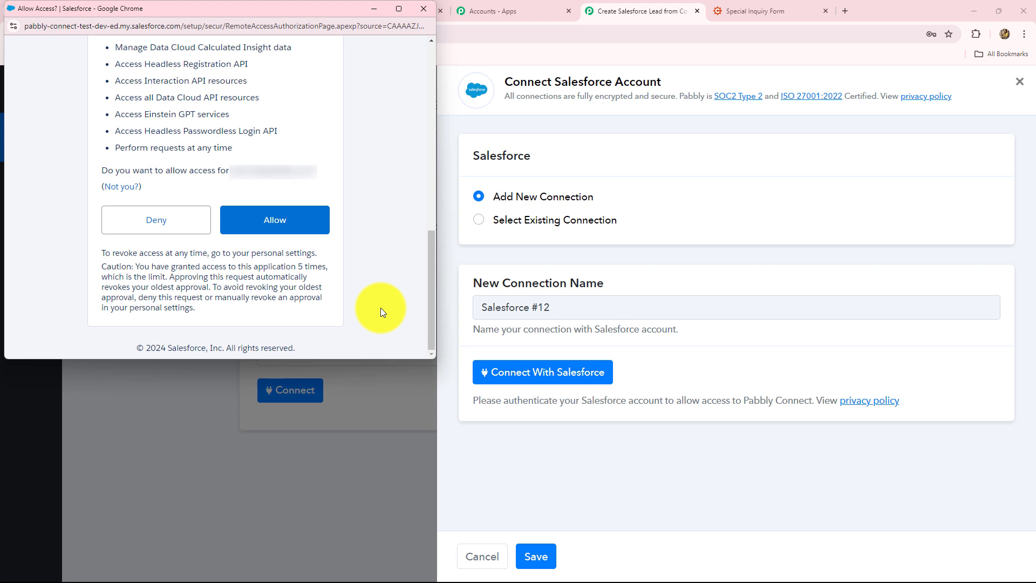
click(262, 214)
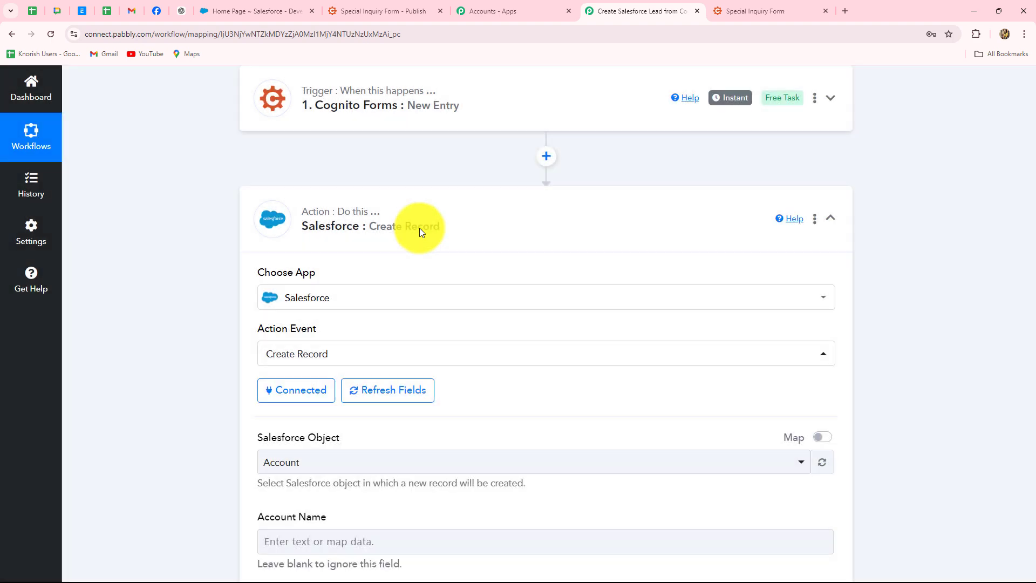
Search 'lead' in the Salesforce Object list and select Lead to reveal its fields.
scroll(434, 292, down, 4)
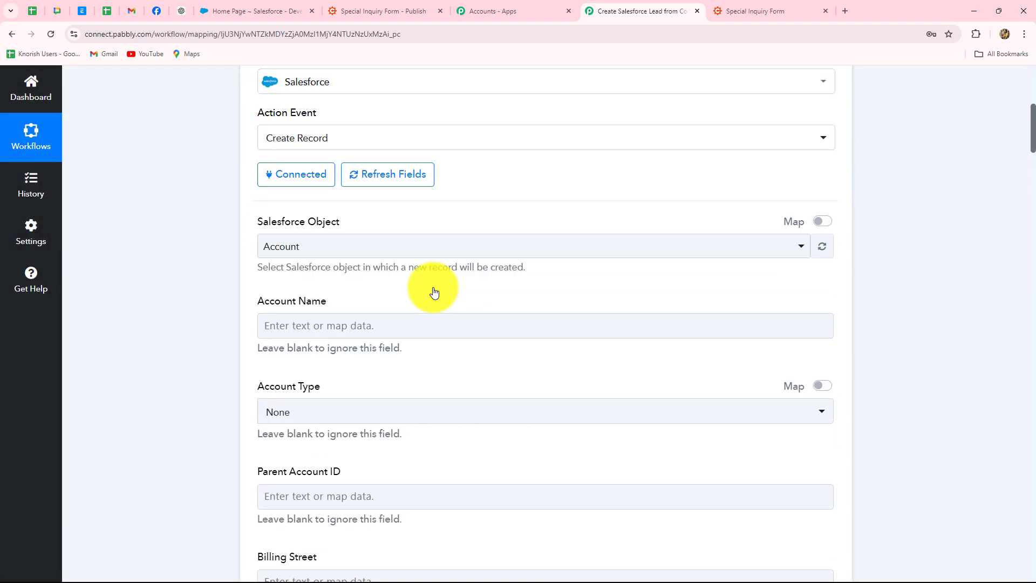
scroll(434, 292, down, 1)
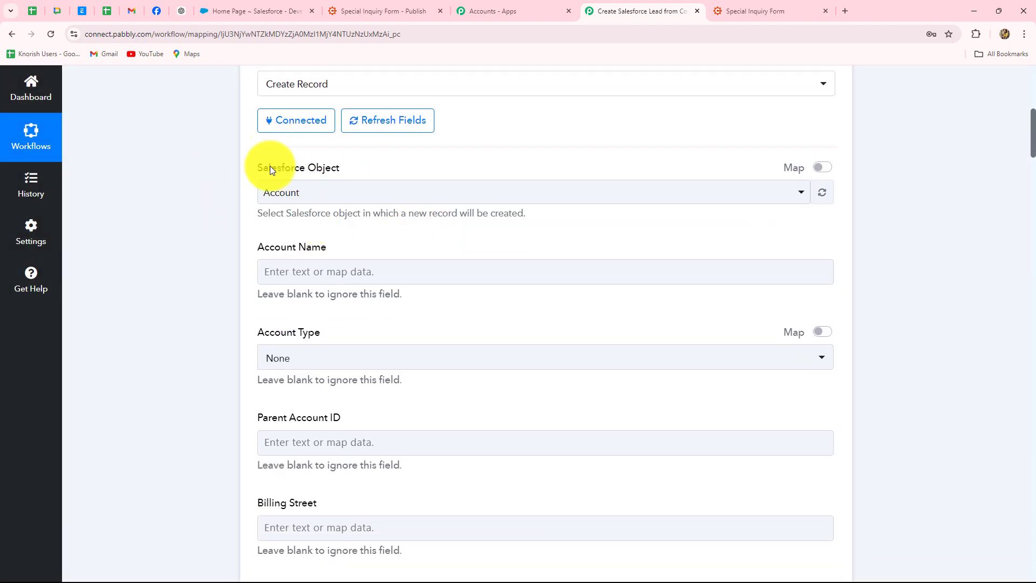
click(331, 196)
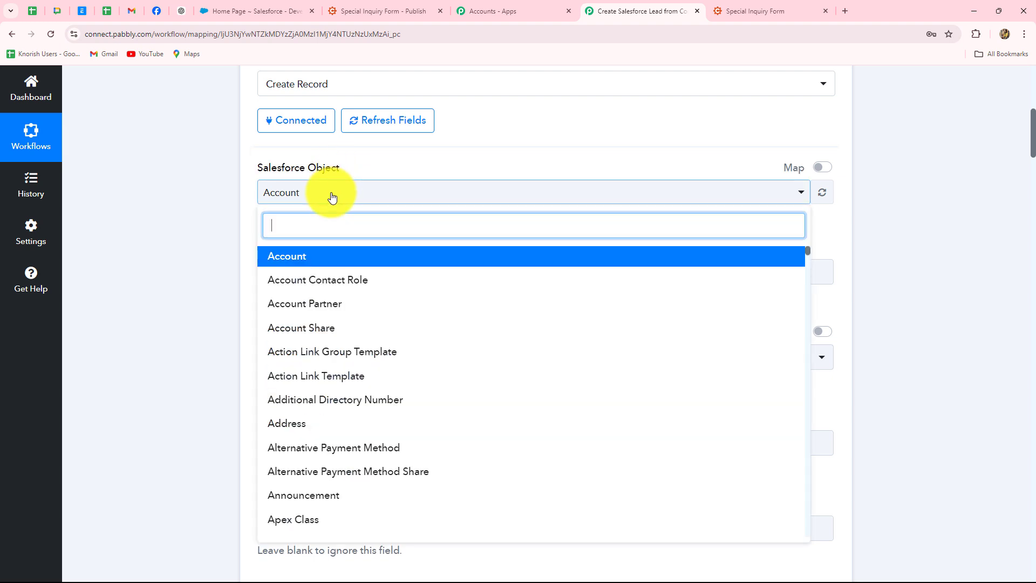
text(lead)
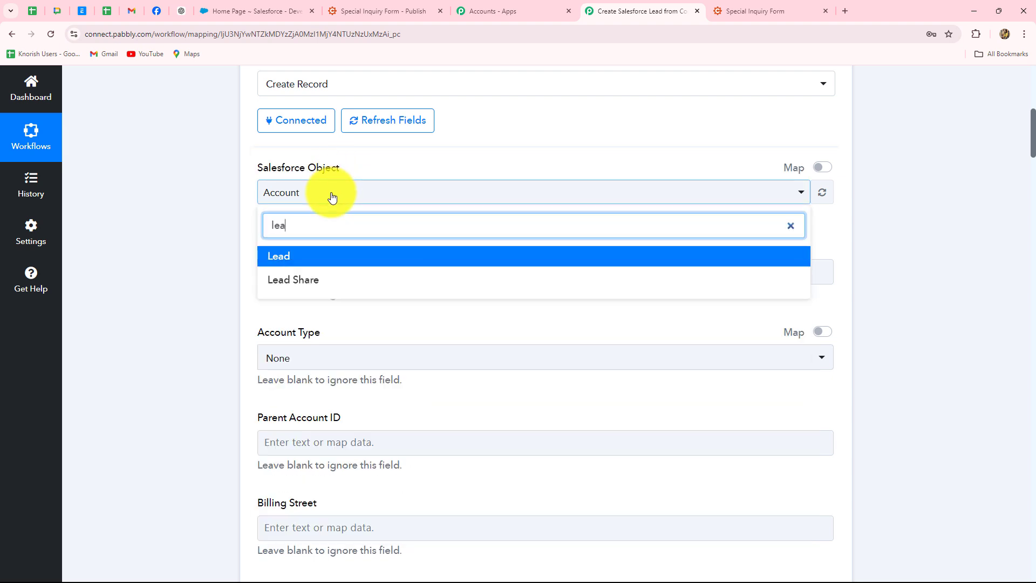
click(287, 263)
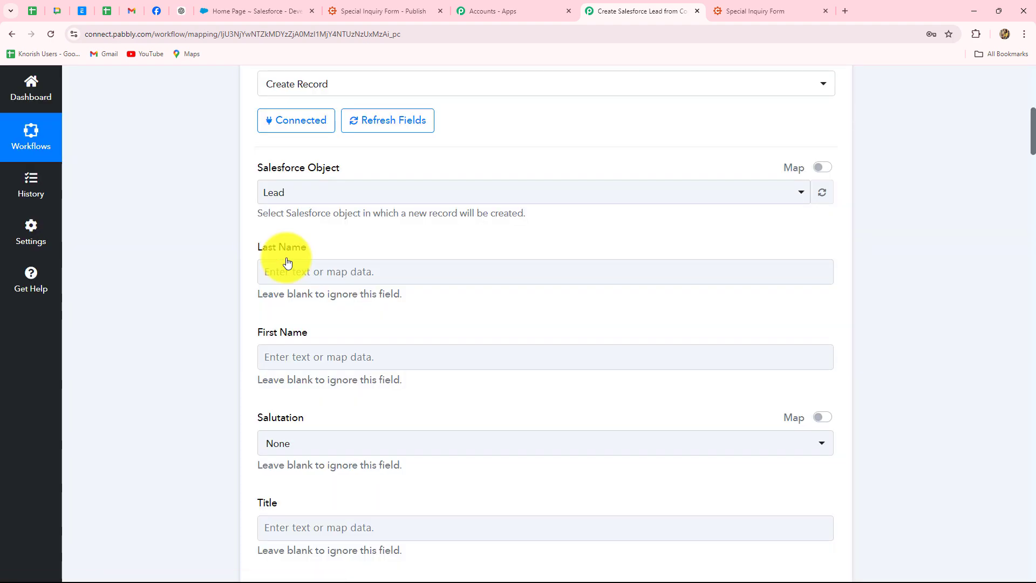
scroll(287, 263, down, 4)
scroll(286, 262, up, 3)
click(285, 310)
scroll(285, 312, down, 3)
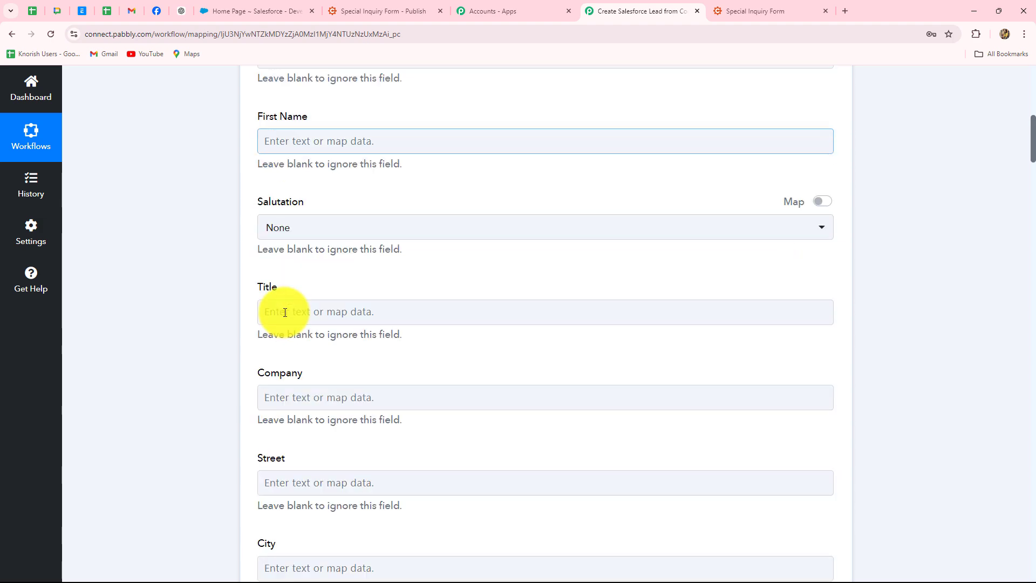
scroll(285, 312, up, 3)
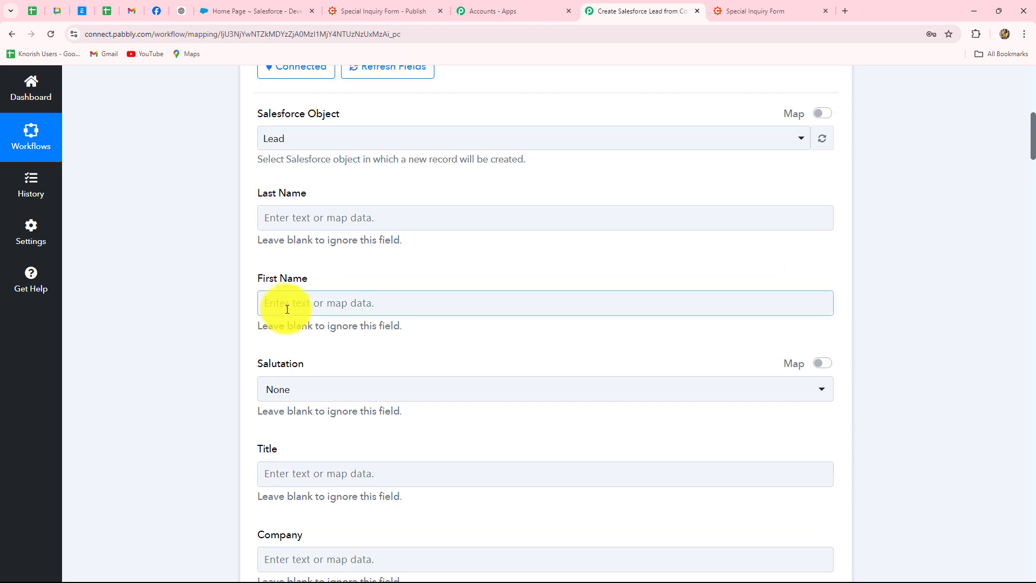
Map the Cognito Forms Name First value into the Lead's First Name field.
click(292, 304)
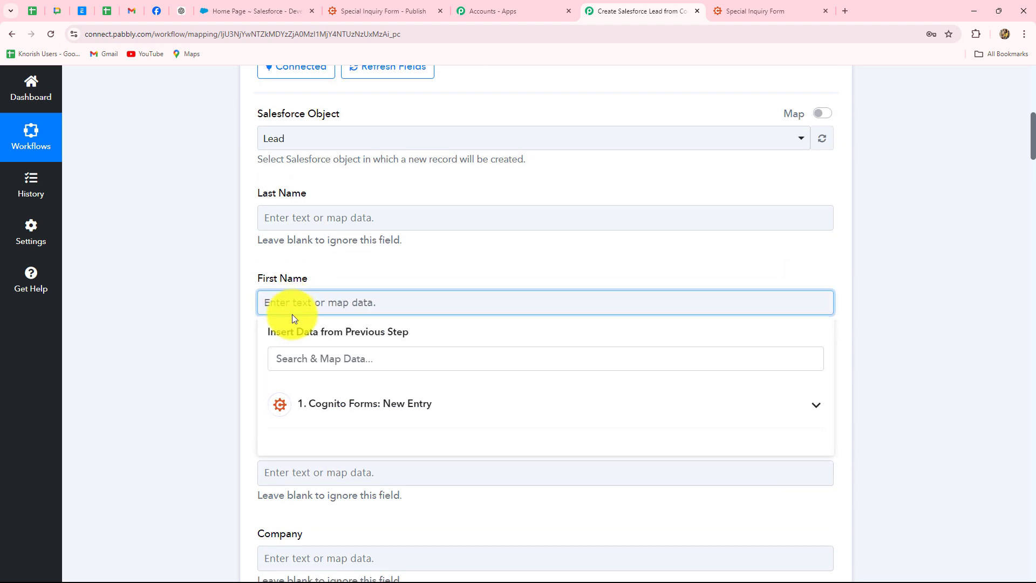
click(386, 408)
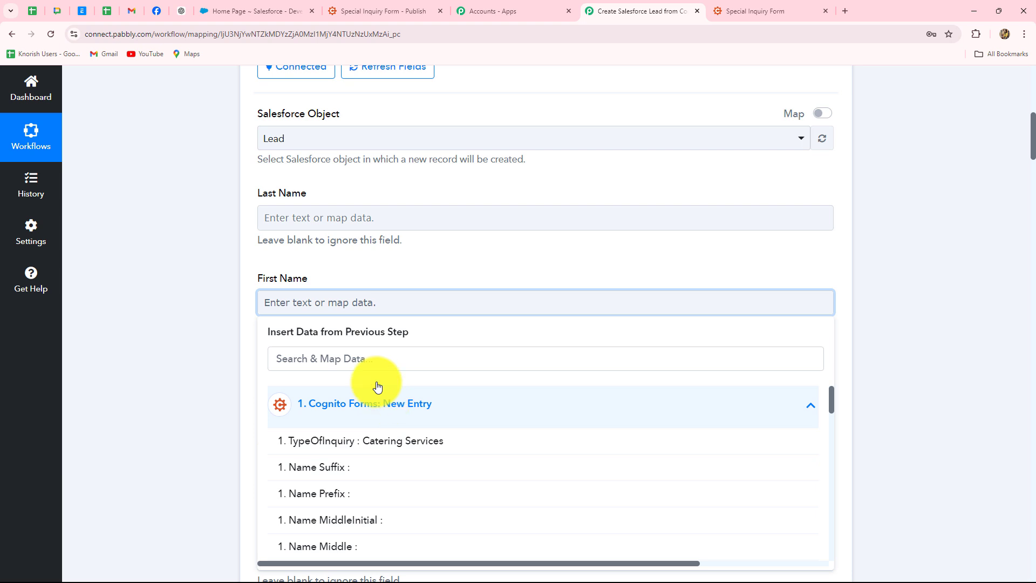
click(325, 365)
text(first)
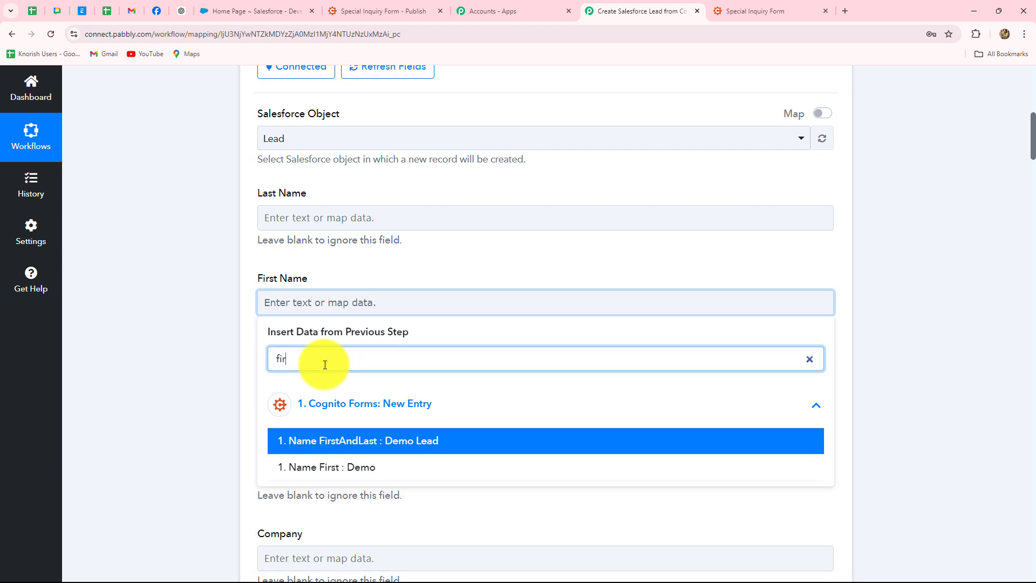
click(367, 468)
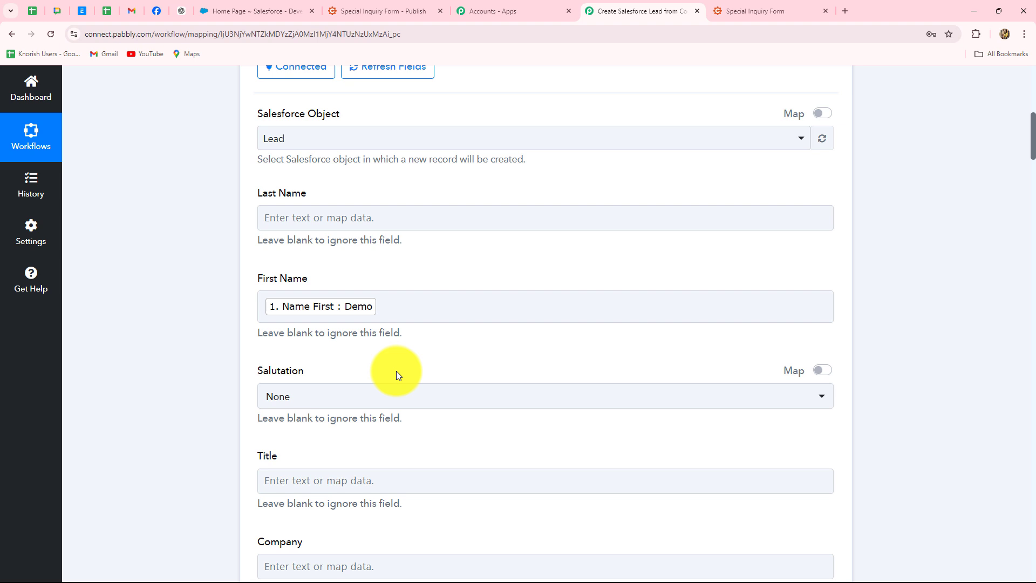
Map the Cognito Forms Name Last value into the Lead's Last Name field.
click(303, 216)
click(331, 327)
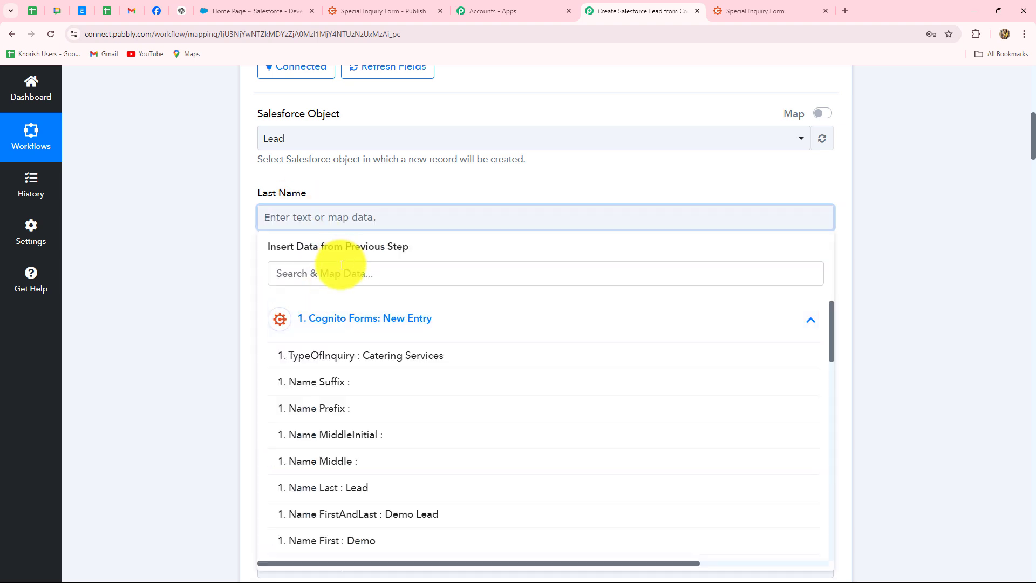
click(341, 265)
text(last)
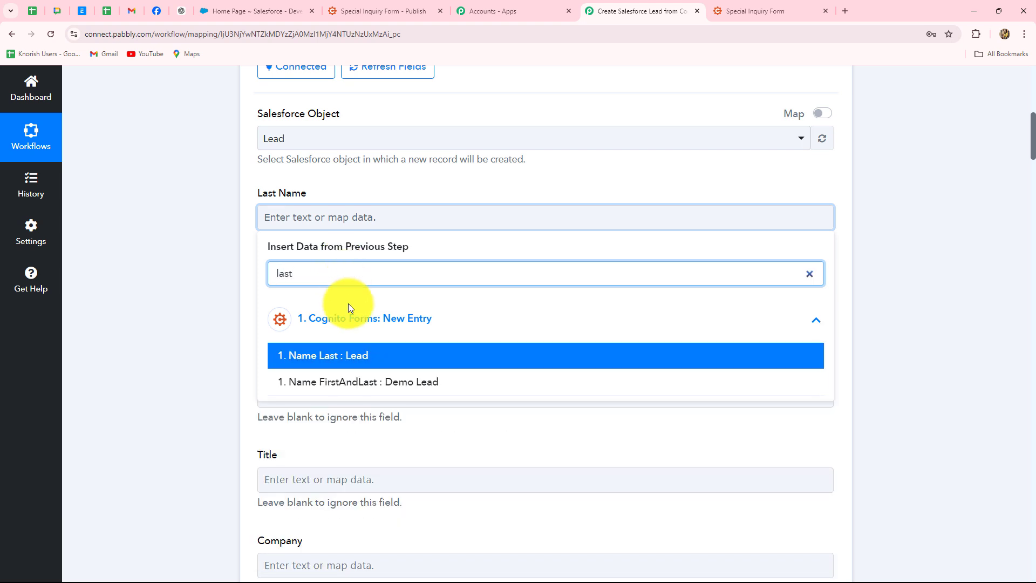
click(397, 355)
click(228, 292)
scroll(228, 290, down, 7)
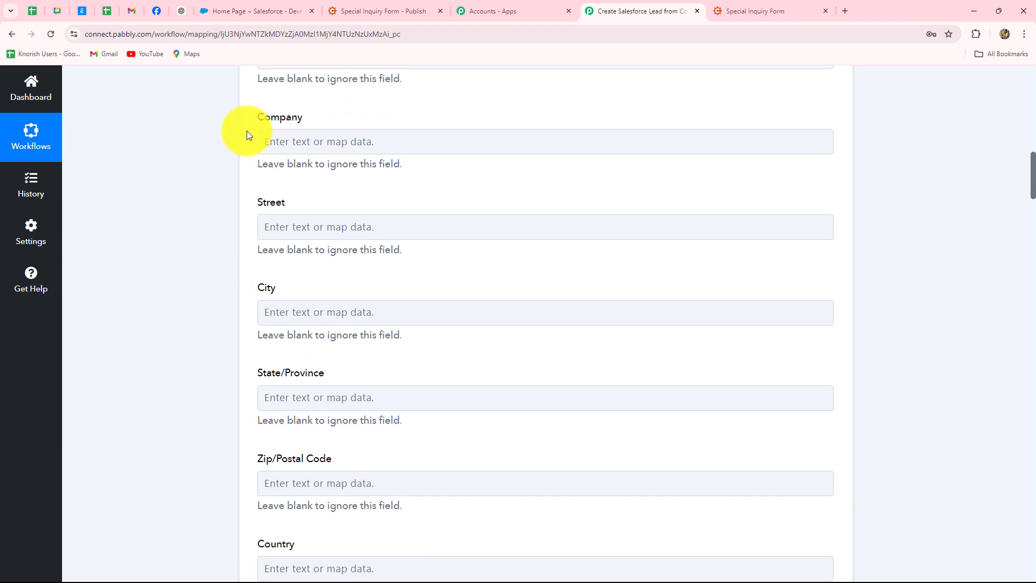
Leave Company unmapped and map the form's 1. MobileNumber into Mobile Phone.
click(317, 139)
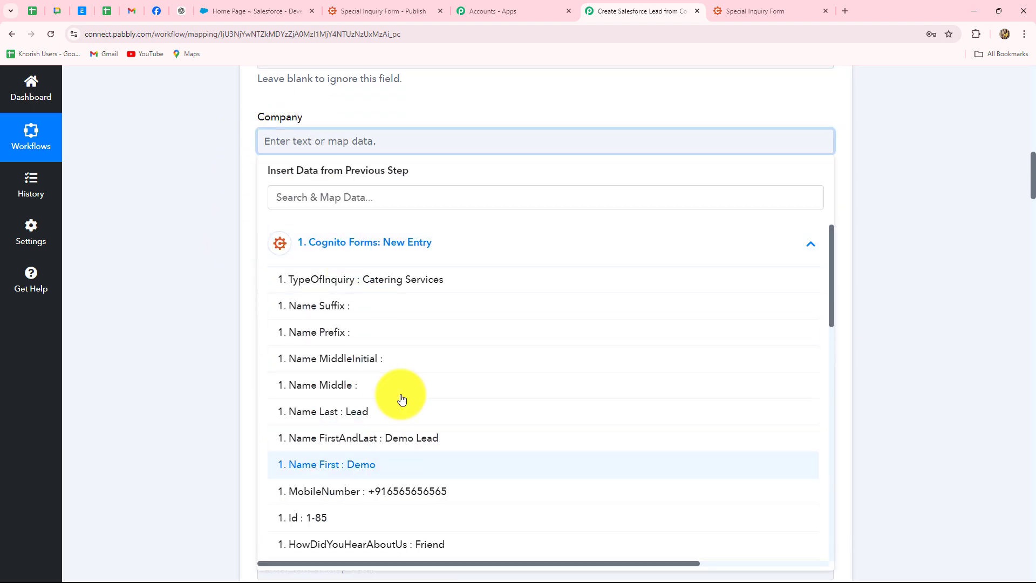
scroll(450, 437, down, 4)
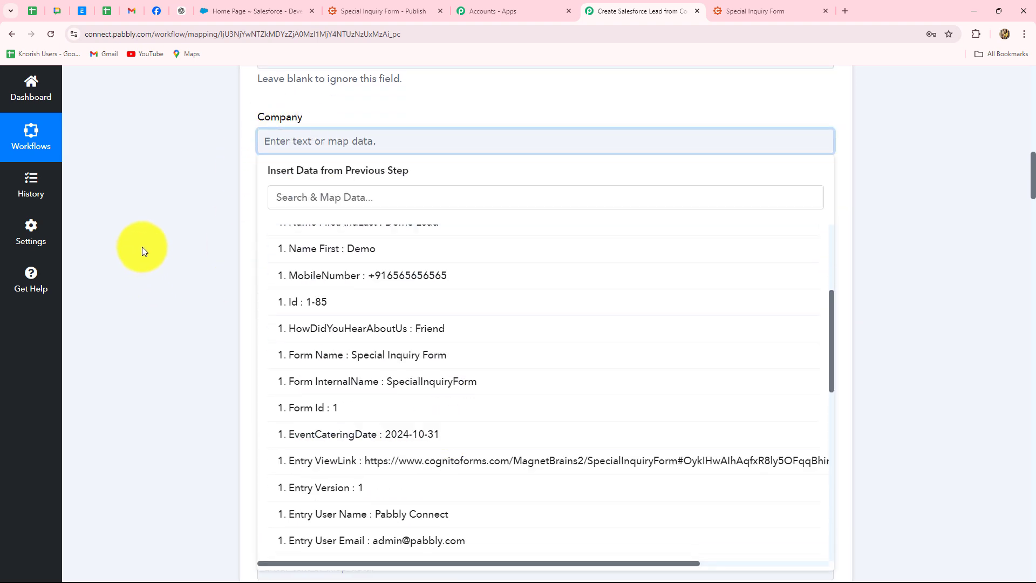
click(160, 236)
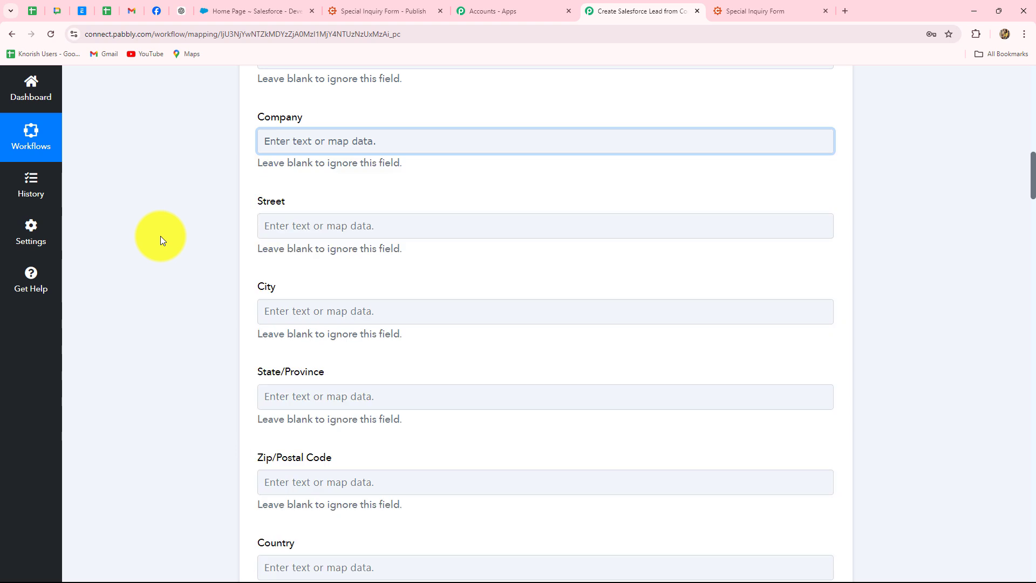
scroll(160, 236, down, 4)
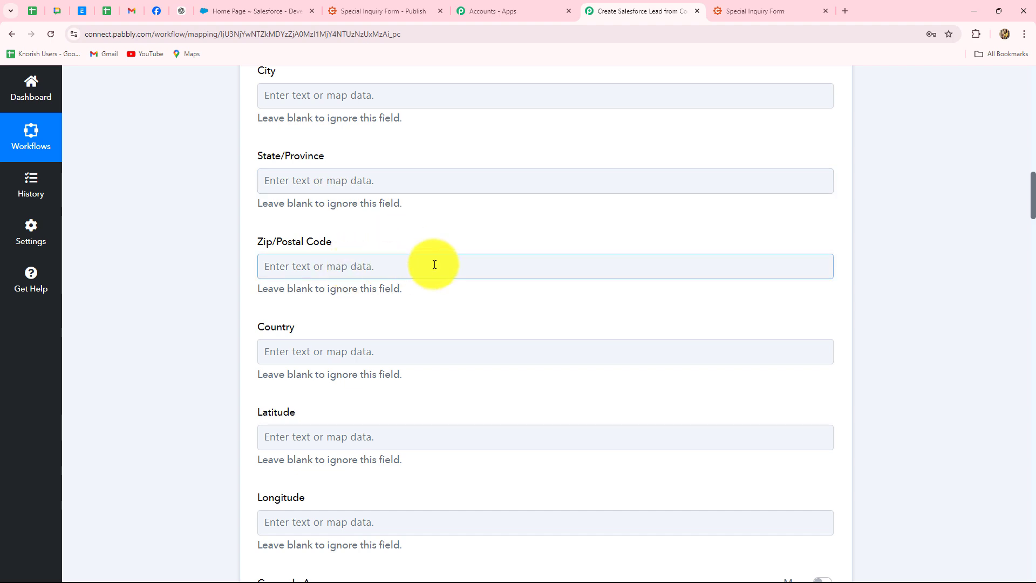
scroll(434, 263, down, 3)
scroll(434, 265, down, 8)
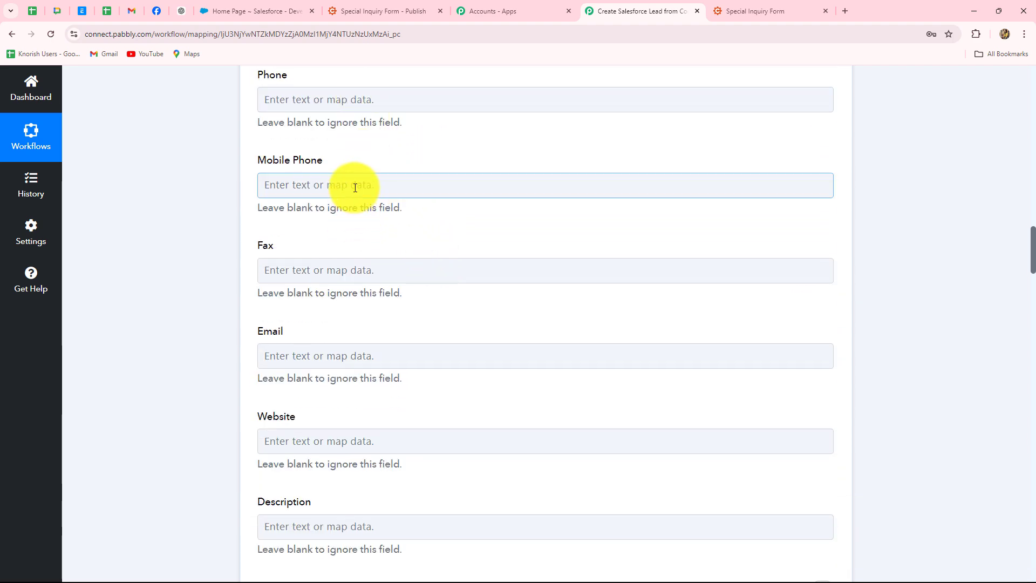
click(347, 185)
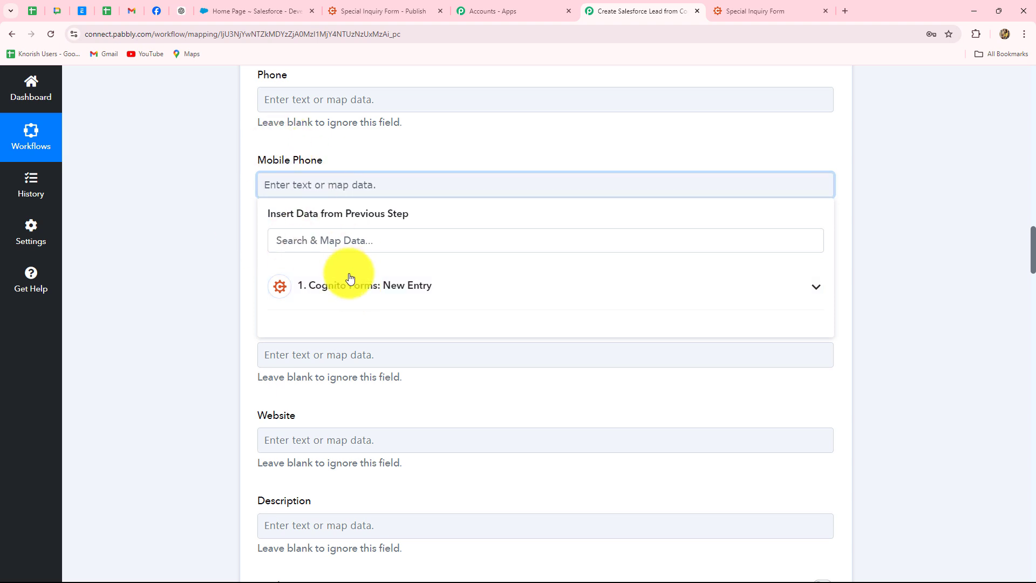
click(330, 236)
text(mobi)
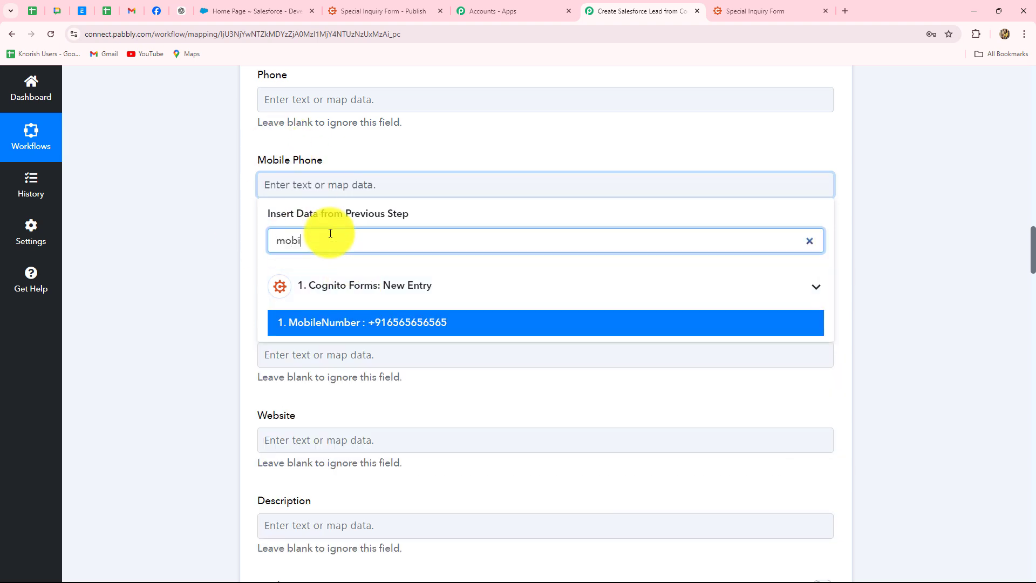
click(401, 324)
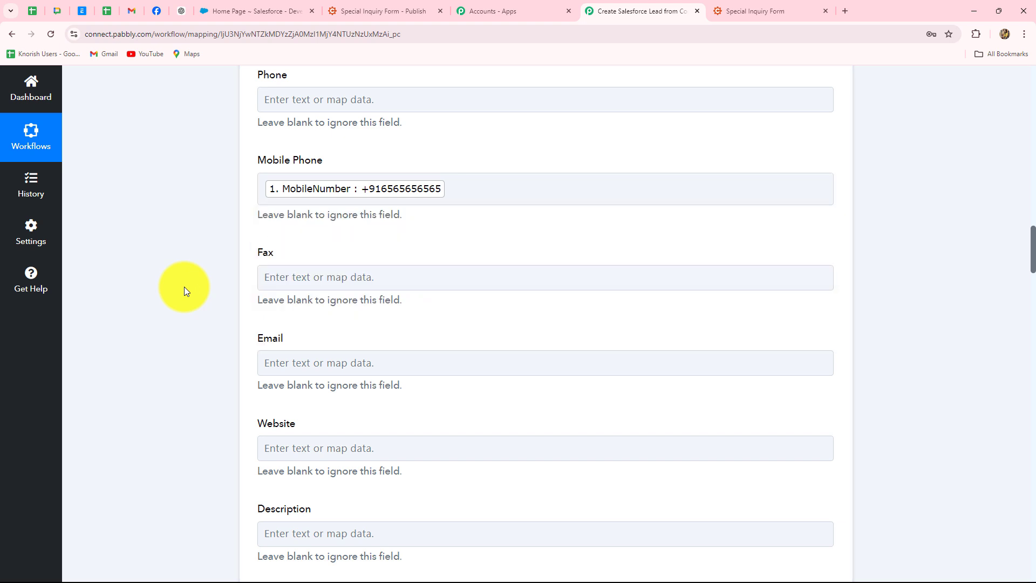
scroll(183, 287, down, 2)
Map the form's 1. Email answer into the lead's Email field.
click(273, 254)
click(313, 316)
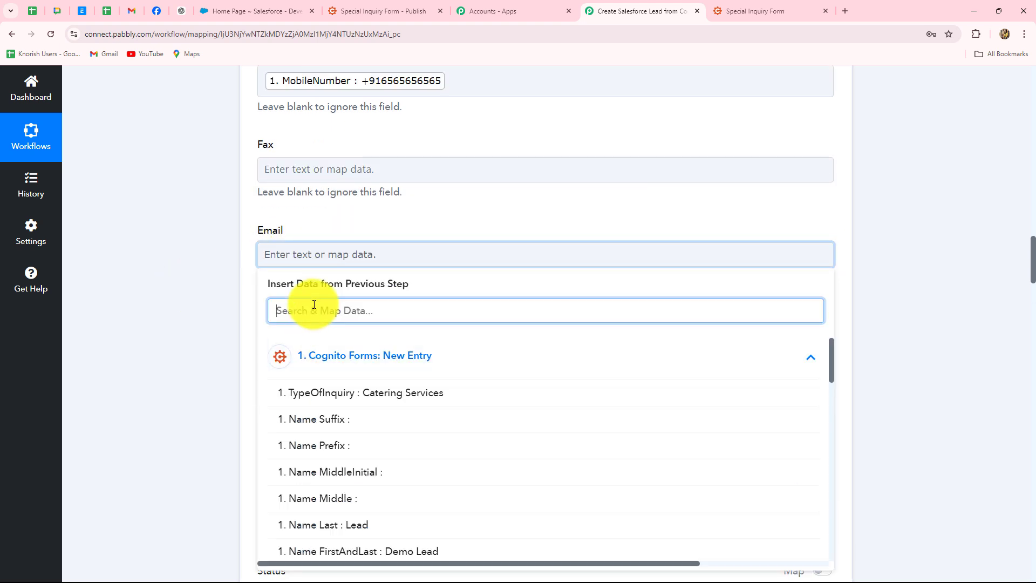
text(ema)
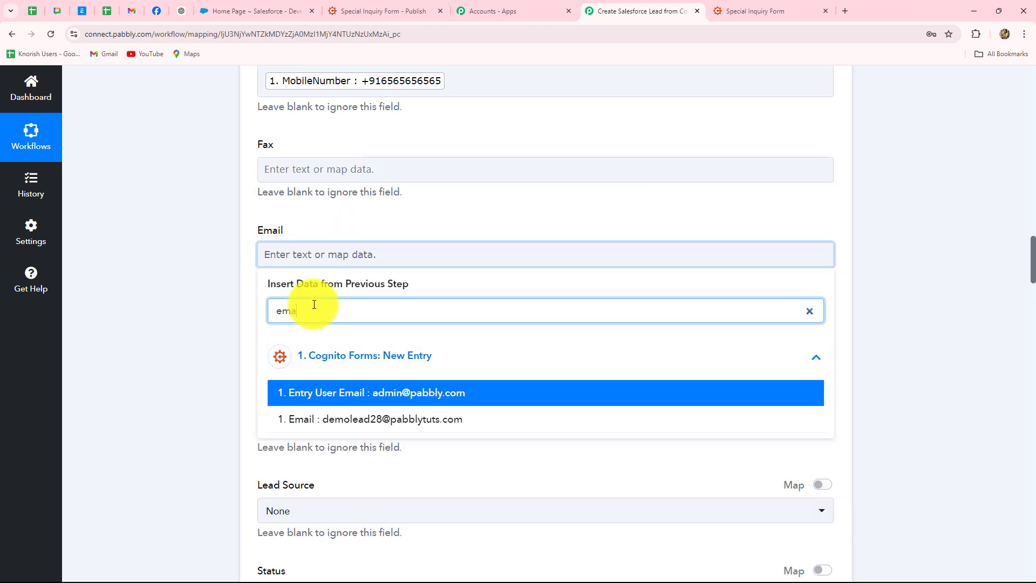
click(392, 421)
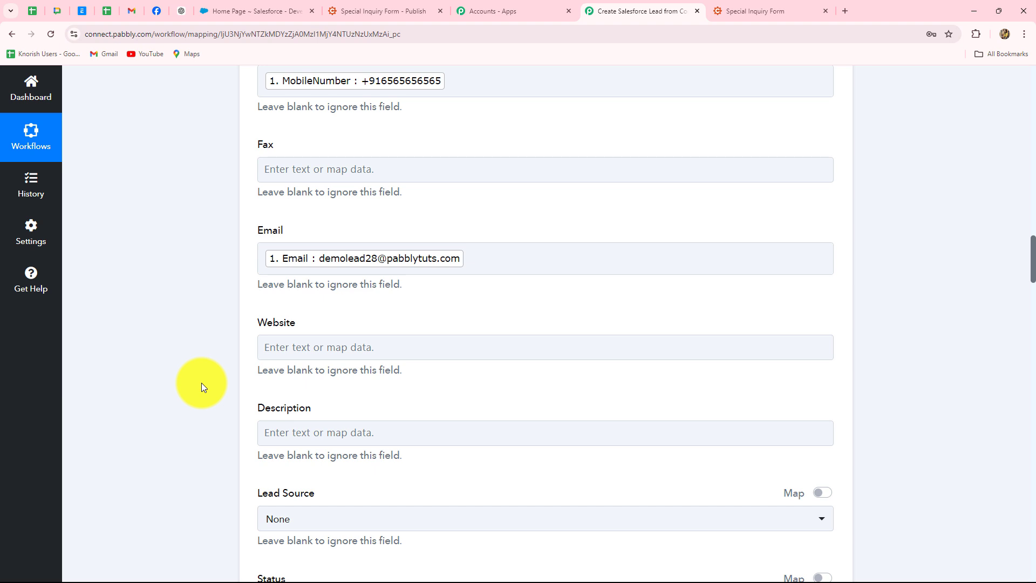
scroll(204, 384, down, 5)
scroll(329, 247, up, 2)
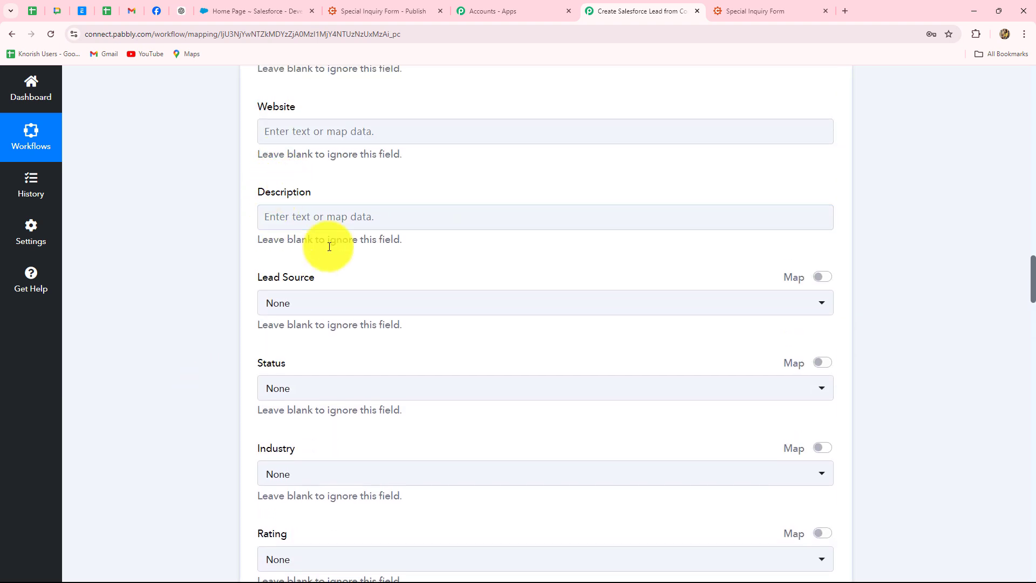
click(438, 225)
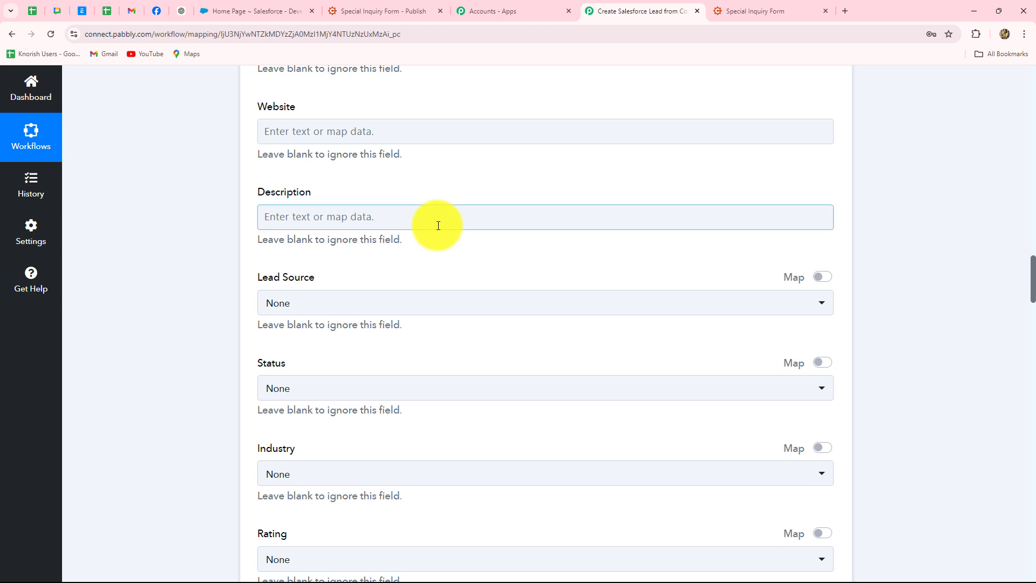
Build the Description from TypeOfInquiry, the text 'for date:', and EventCateringDate.
click(282, 224)
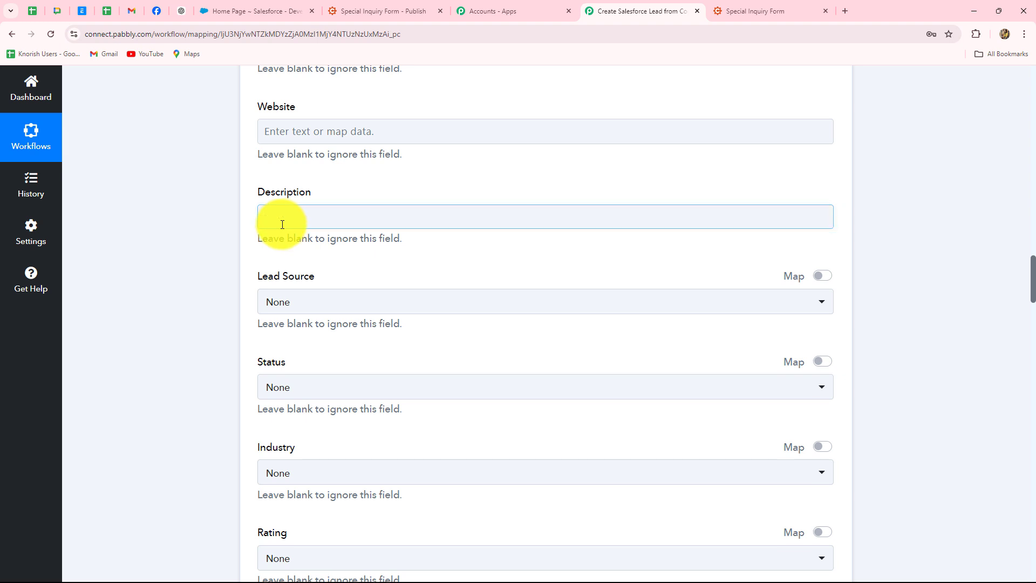
click(195, 283)
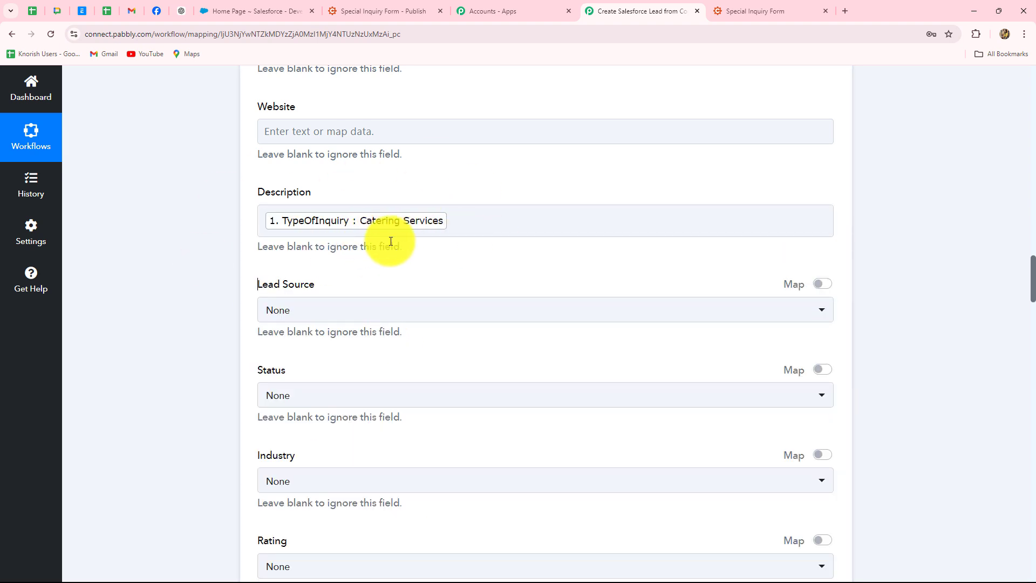
click(476, 224)
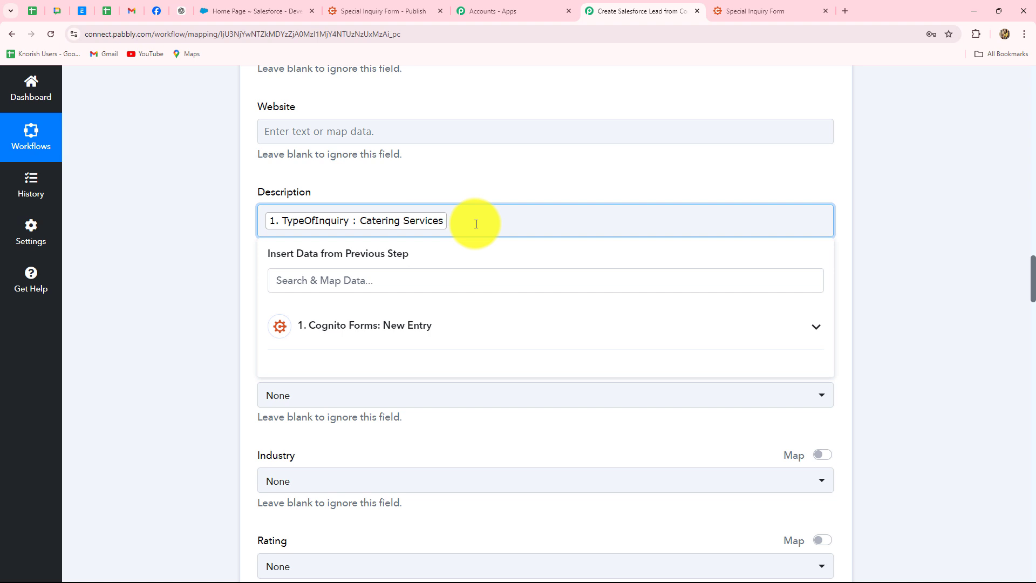
text(for date:)
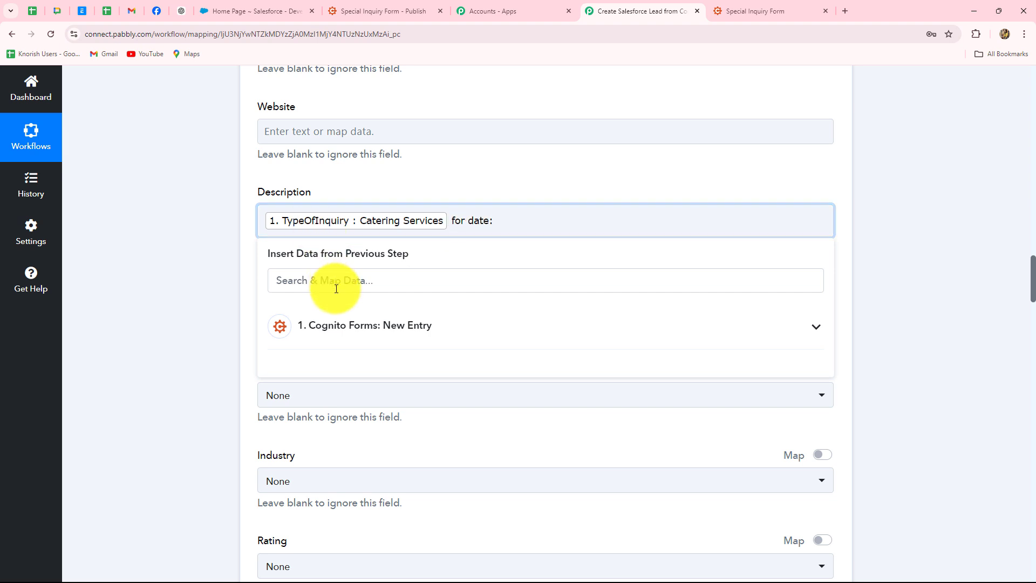
click(331, 327)
click(332, 290)
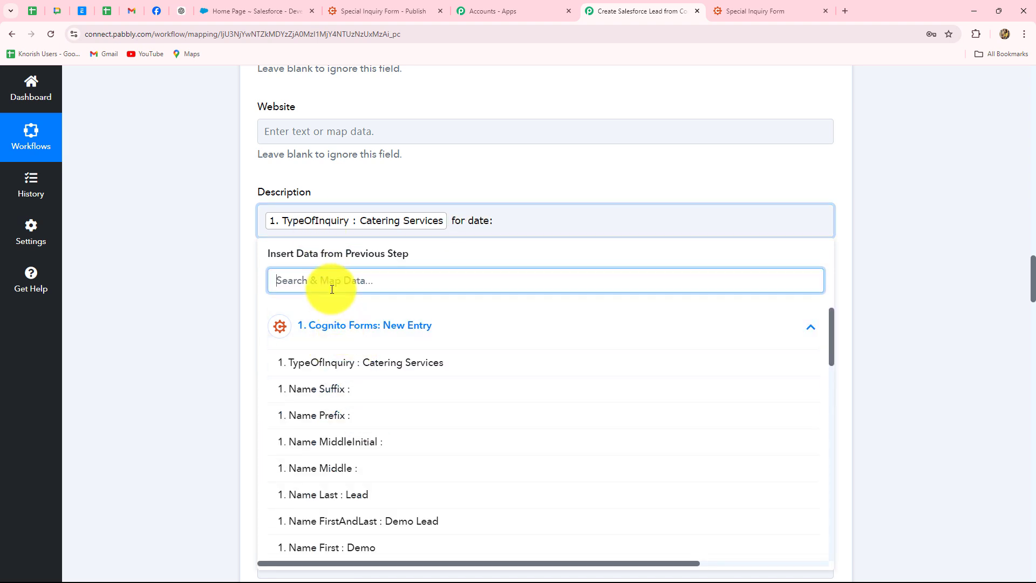
text(date)
click(412, 361)
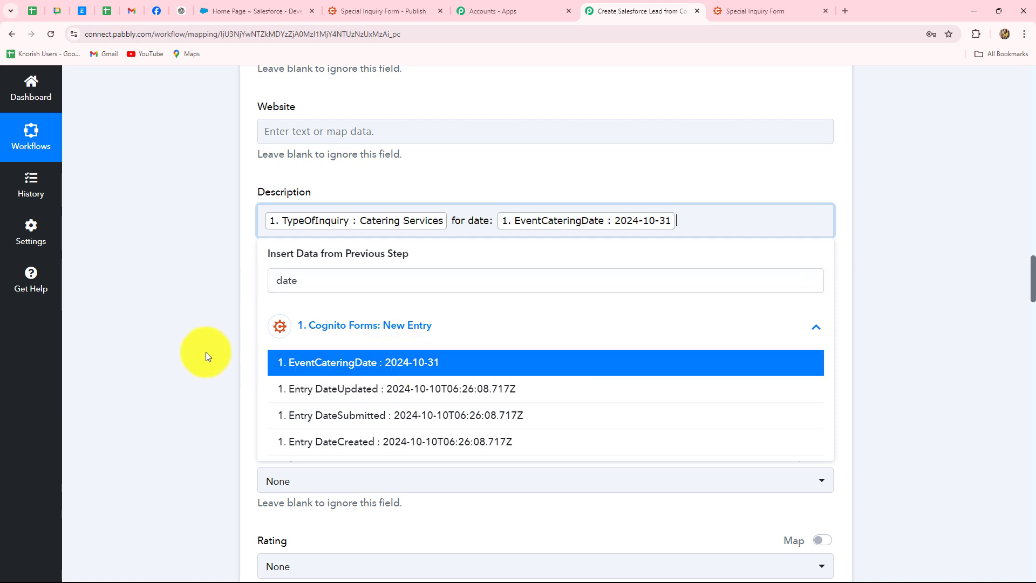
click(205, 352)
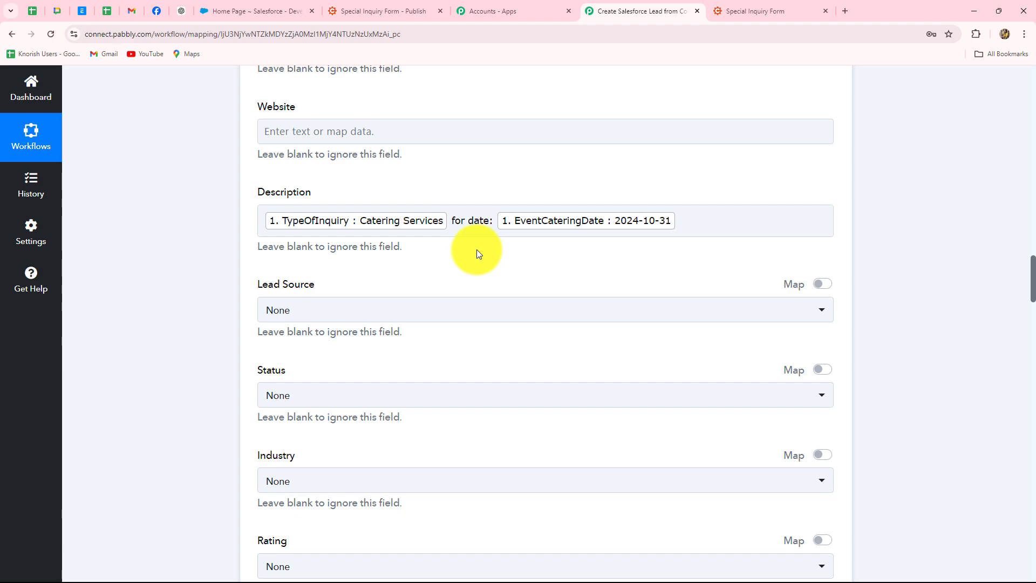
Send a test lead to Salesforce, which fails with REQUIRED_FIELD_MISSING for Company.
scroll(477, 254, down, 15)
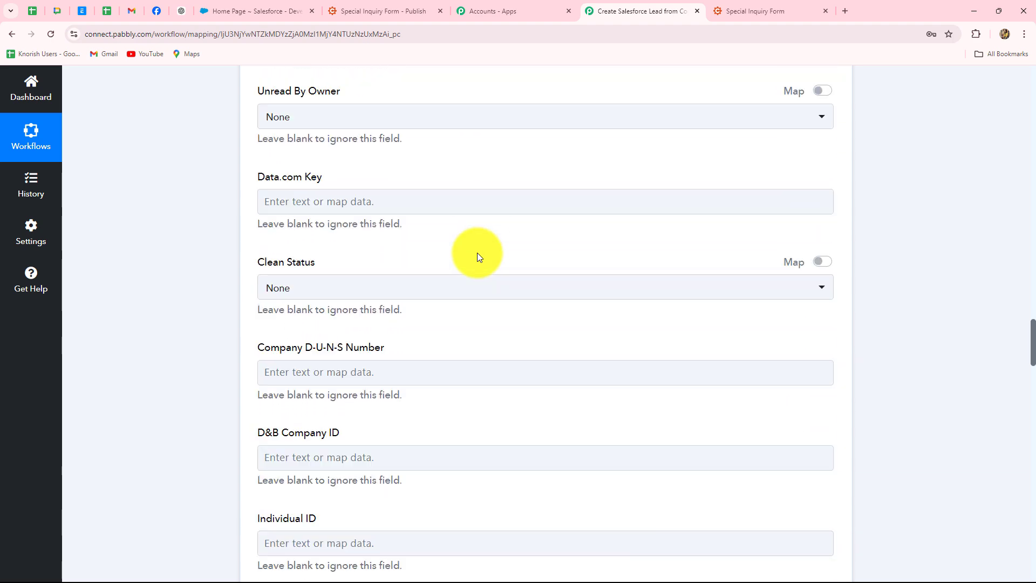
scroll(477, 257, down, 17)
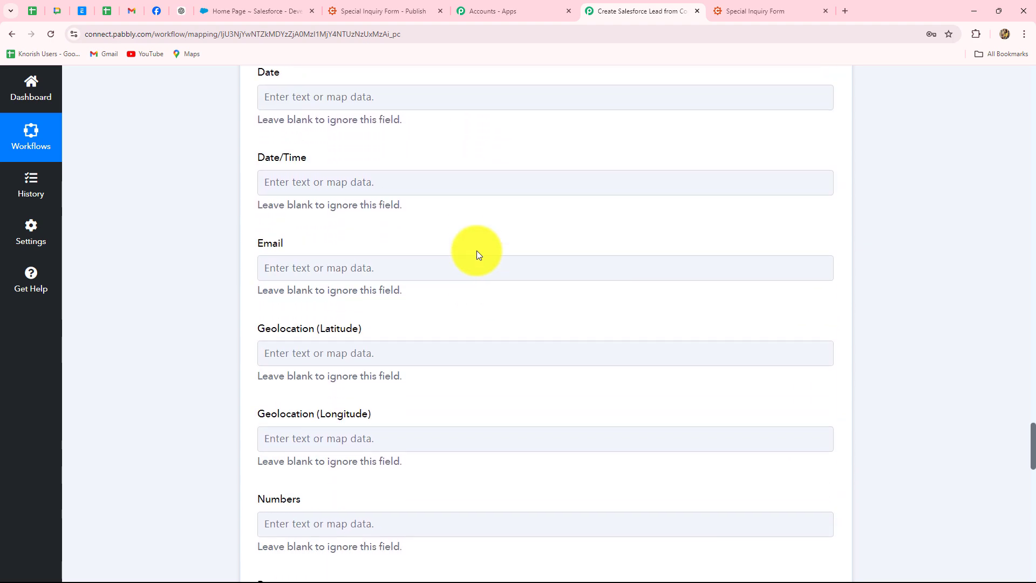
scroll(477, 250, down, 15)
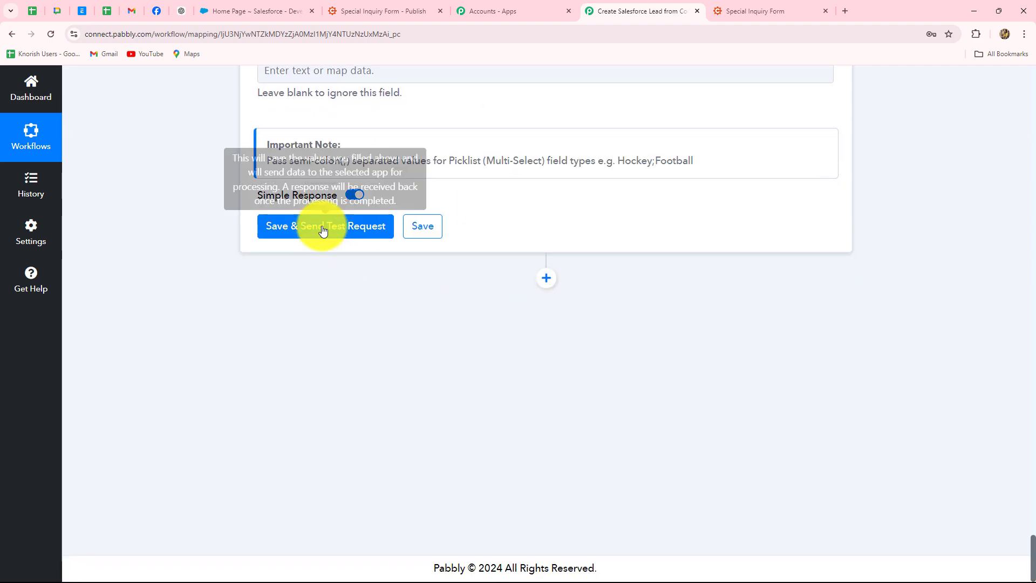
click(322, 227)
scroll(976, 224, down, 5)
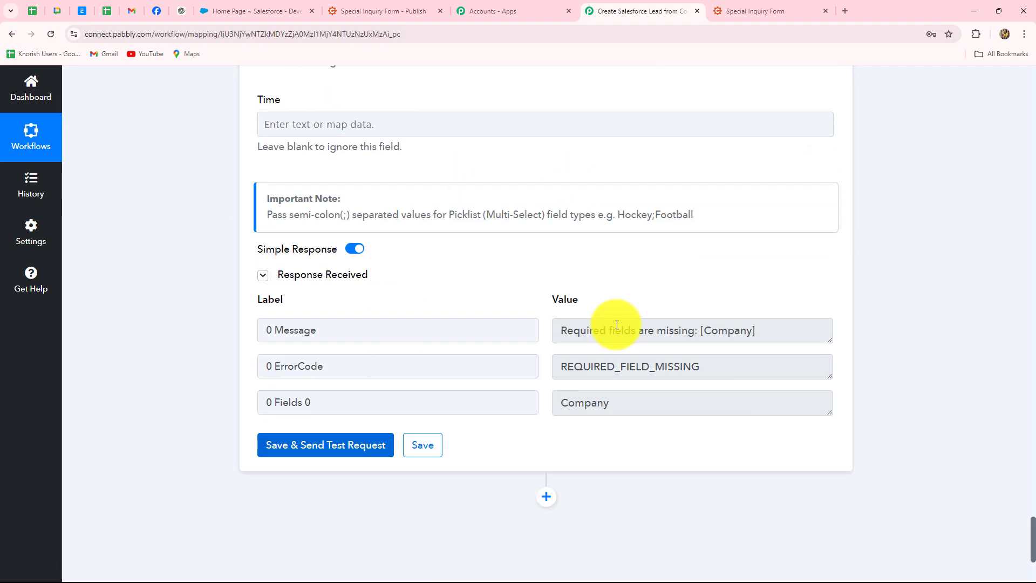
scroll(937, 344, up, 7)
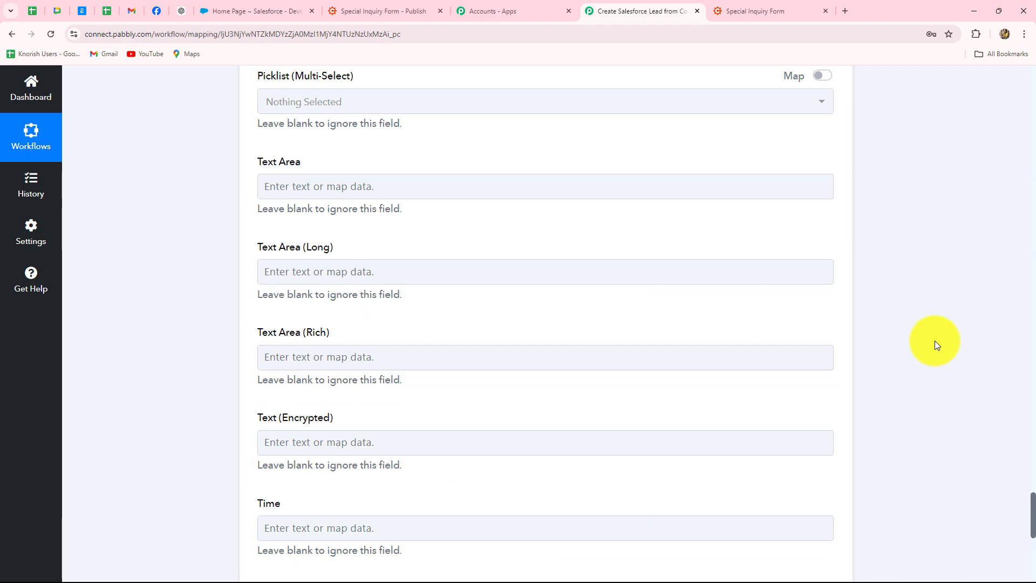
scroll(935, 341, up, 20)
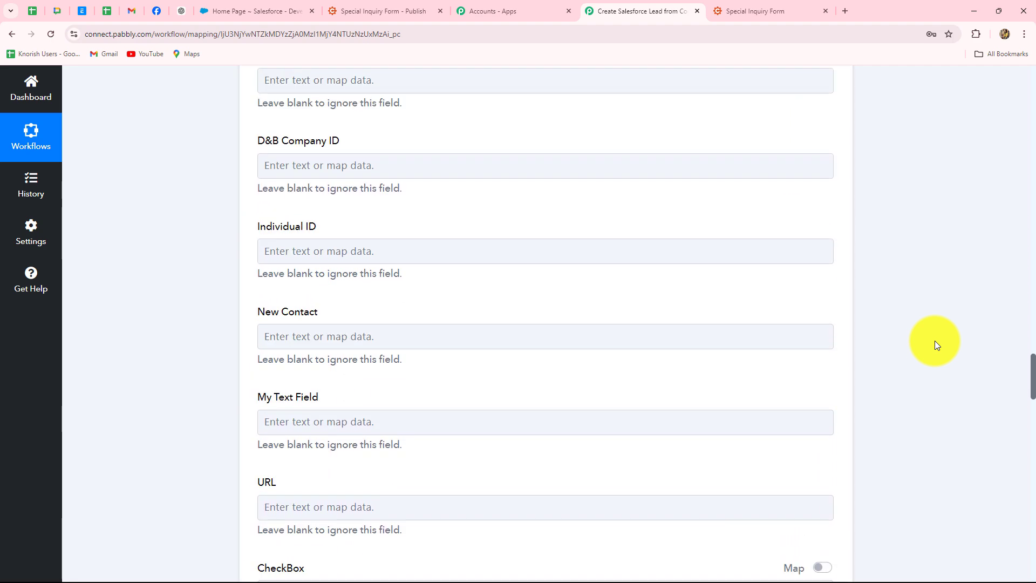
scroll(934, 341, up, 20)
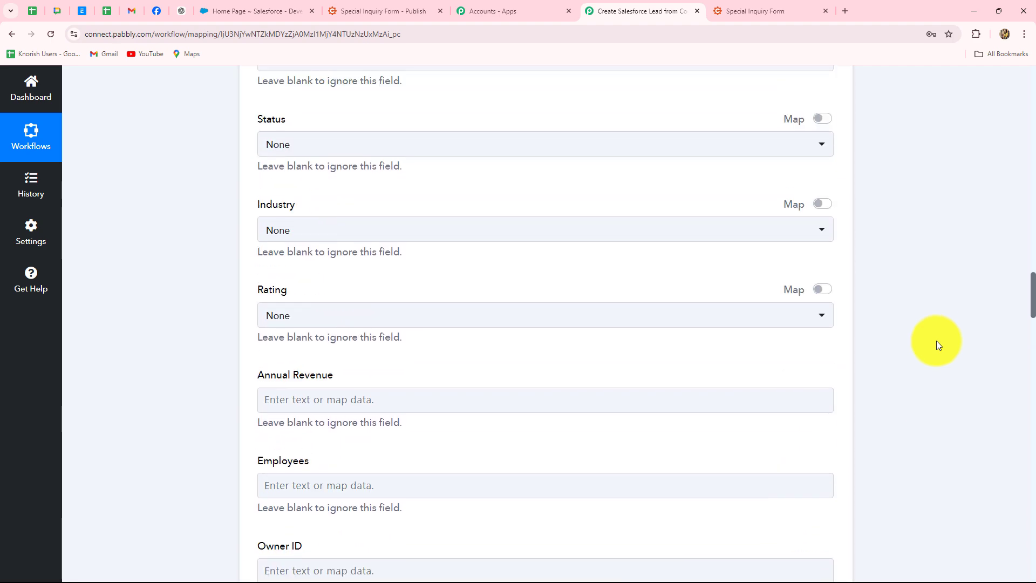
scroll(463, 358, up, 10)
scroll(463, 359, up, 6)
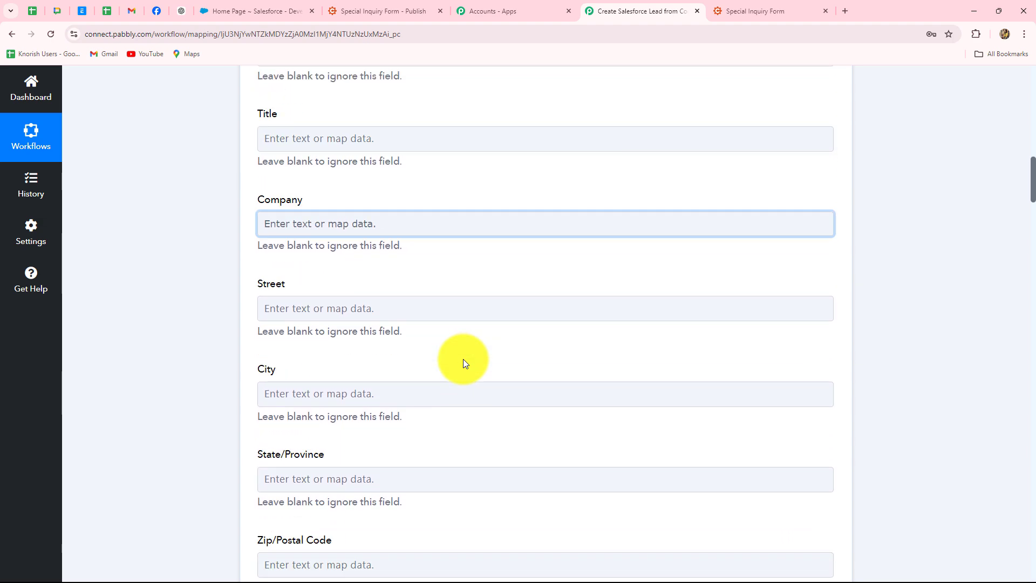
scroll(463, 359, up, 5)
scroll(463, 358, down, 3)
Enter 'none' as the lead's Company value.
click(399, 327)
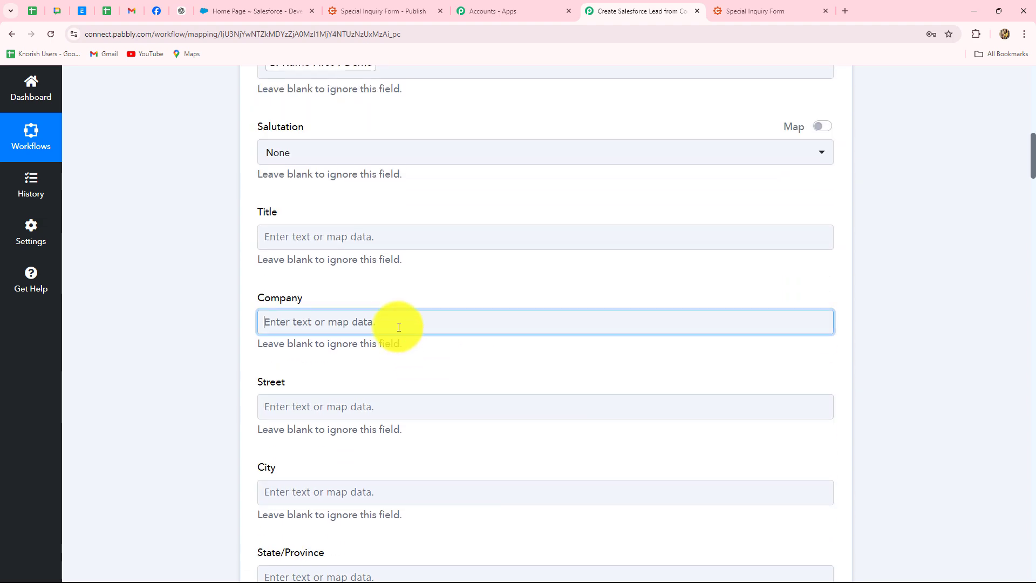
text(none)
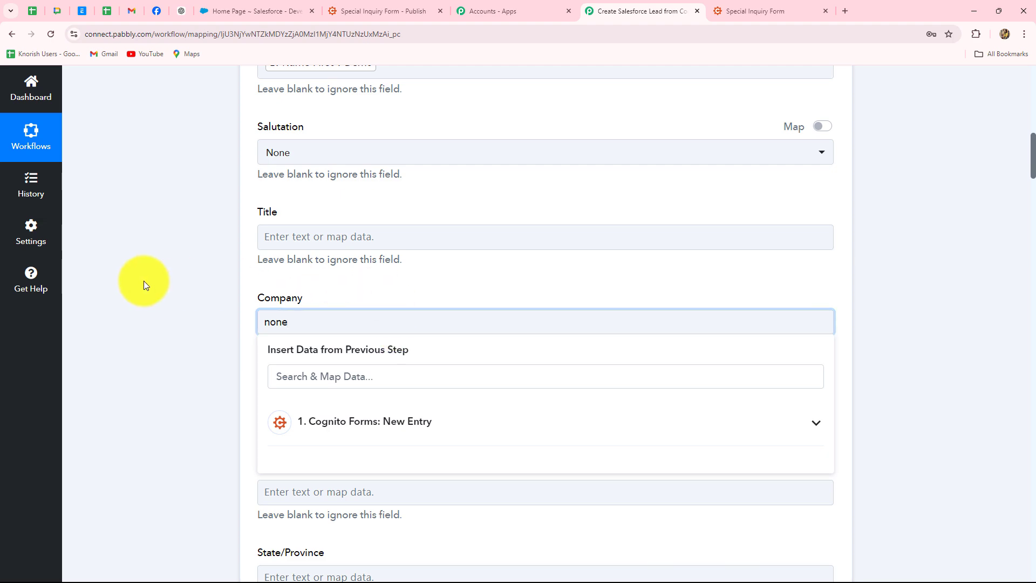
click(144, 280)
scroll(144, 280, down, 20)
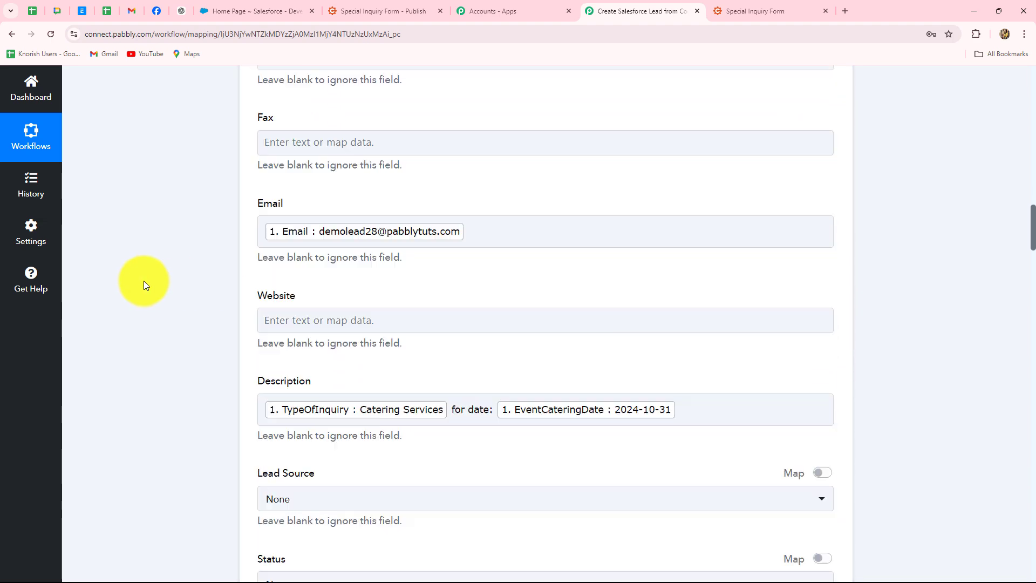
scroll(144, 281, down, 20)
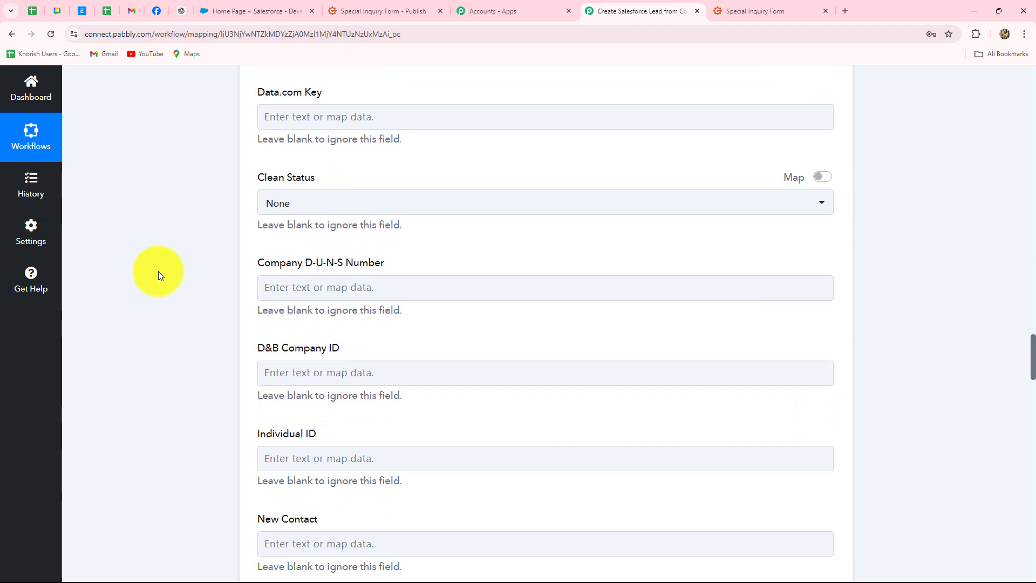
scroll(158, 274, down, 15)
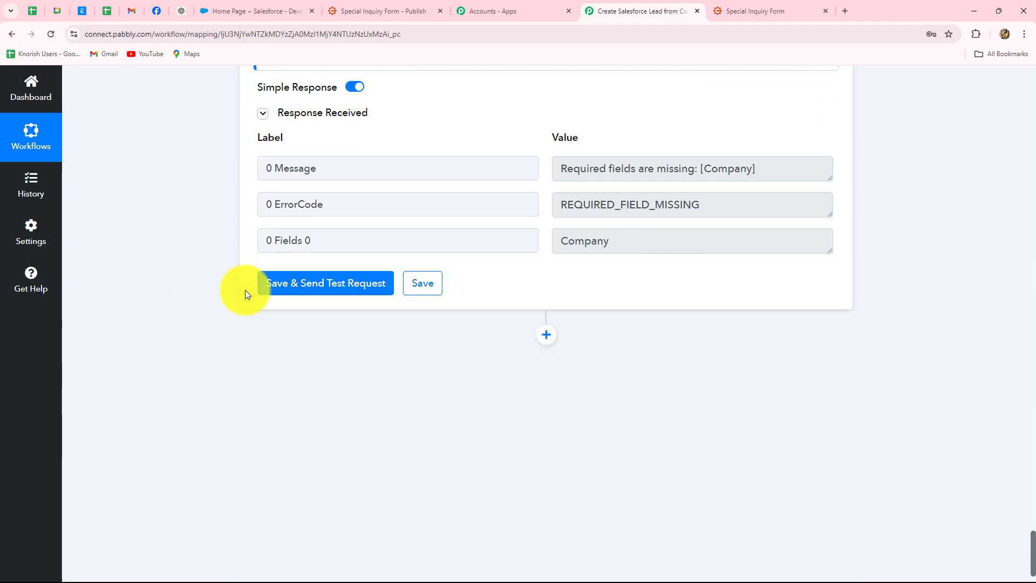
Resend the Salesforce test request and select the returned new lead Id from the successful response.
click(388, 289)
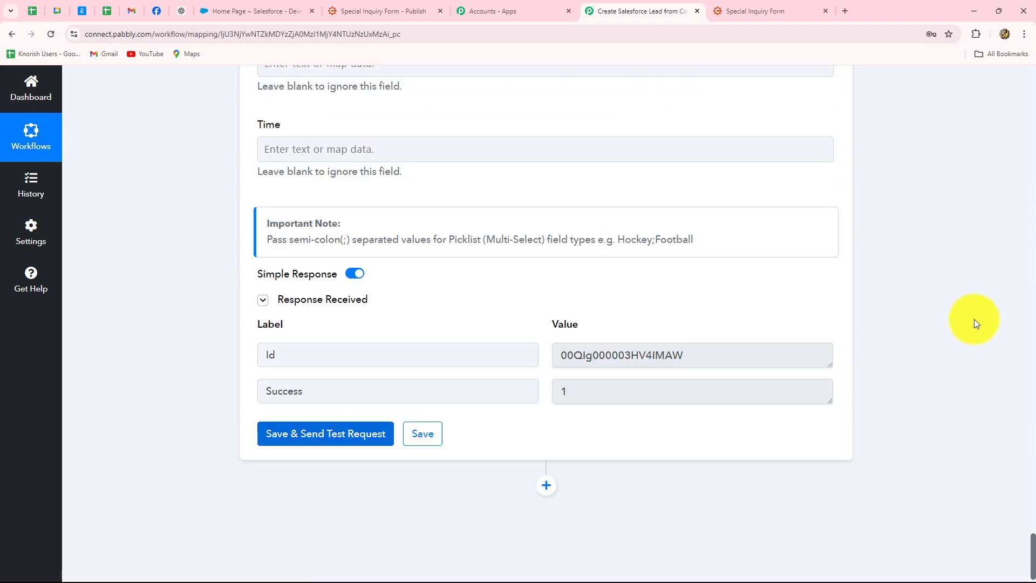
scroll(466, 527, up, 1)
double_click(597, 383)
click(770, 386)
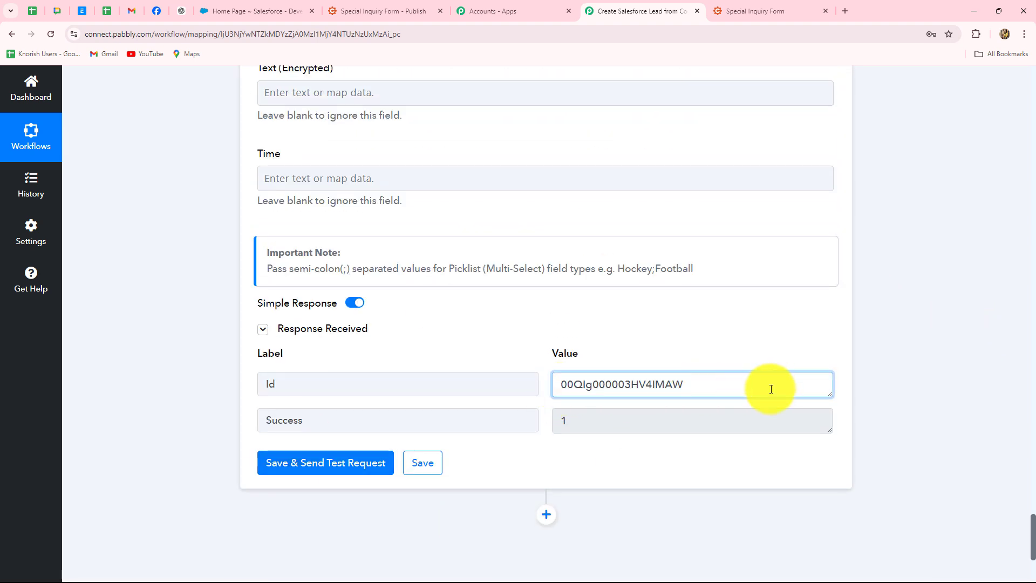
drag(716, 383, 536, 386)
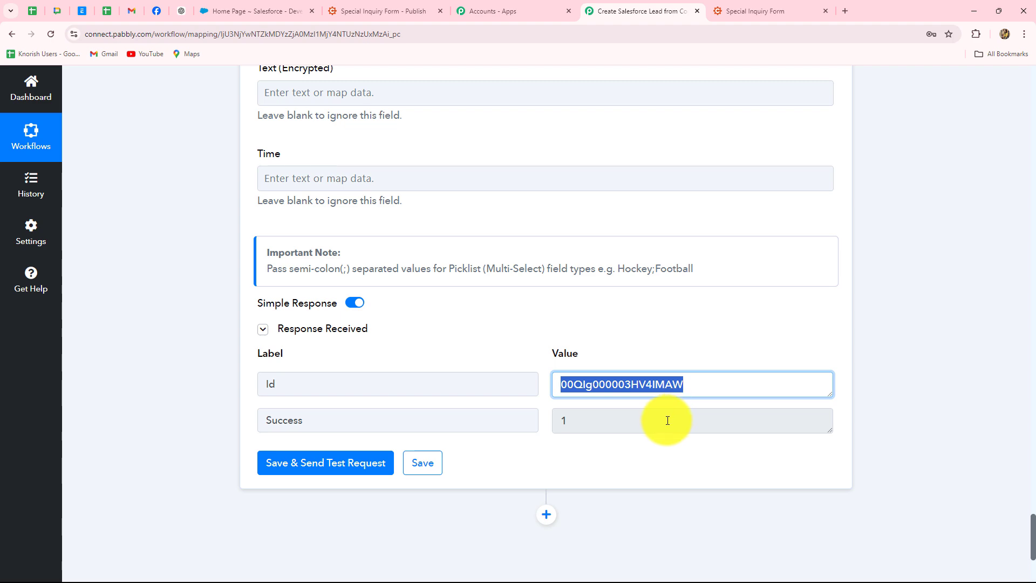
Open the Demo Lead record and check its Mobile, Email and Description 'Catering Services for date: 2024-10-31'.
click(270, 10)
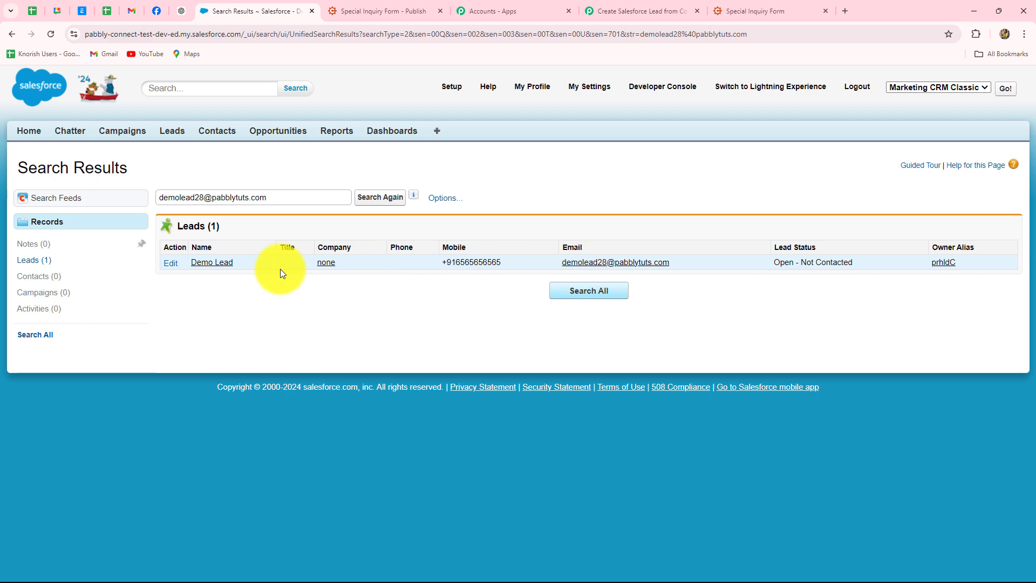
click(198, 265)
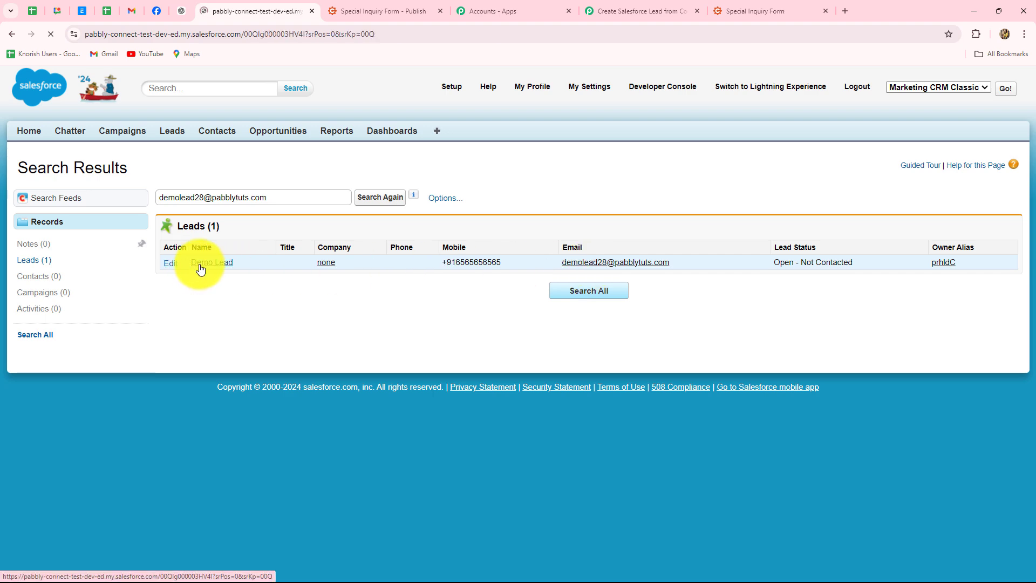
scroll(231, 312, down, 4)
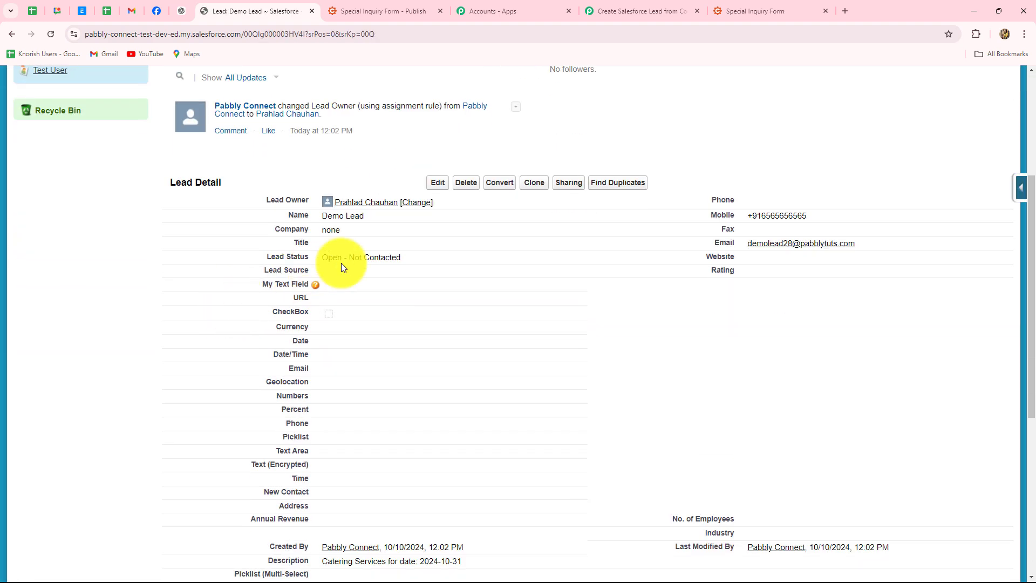
scroll(526, 280, down, 1)
scroll(527, 280, down, 1)
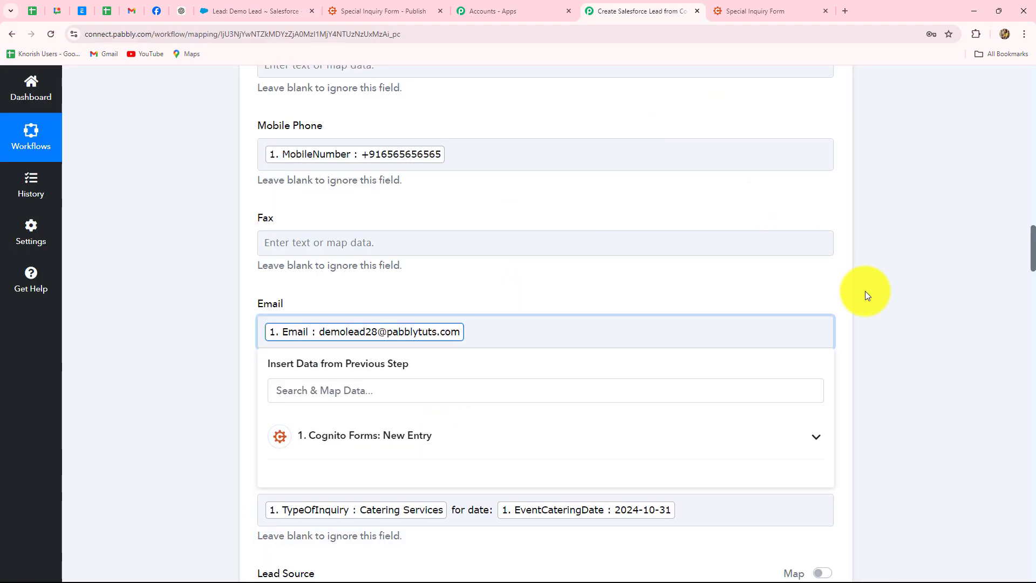
scroll(865, 294, up, 10)
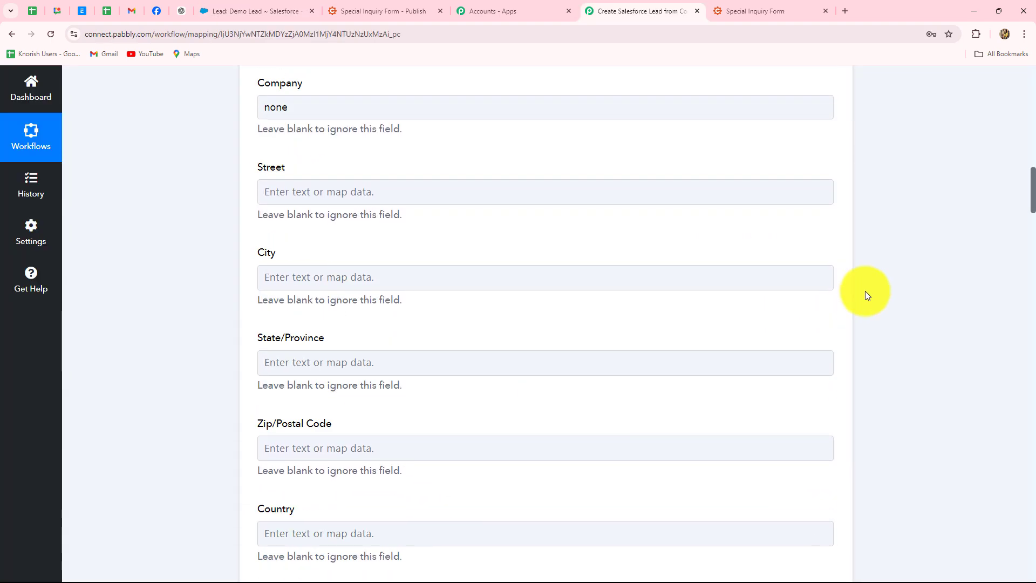
Collapse the Salesforce Create Record action at the top of the workflow.
scroll(866, 294, up, 10)
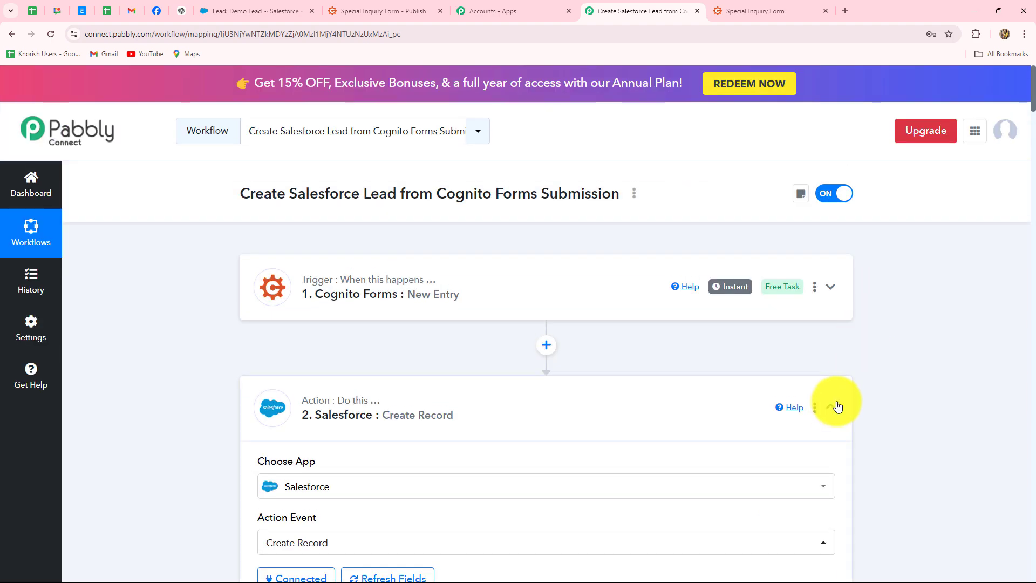
click(837, 406)
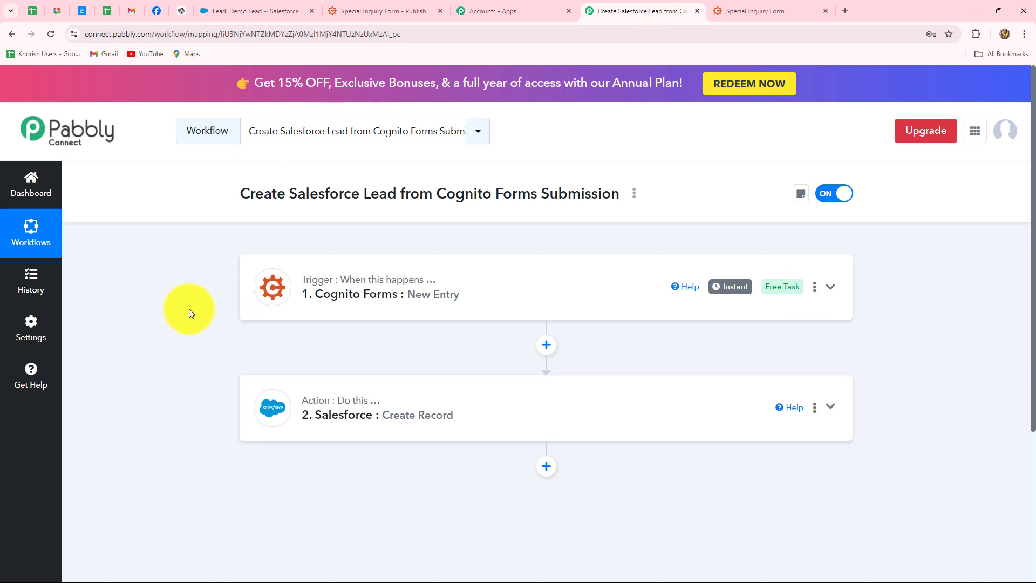
Copy the Special Inquiry Form's share link and open the live form in a new tab.
click(382, 9)
click(826, 11)
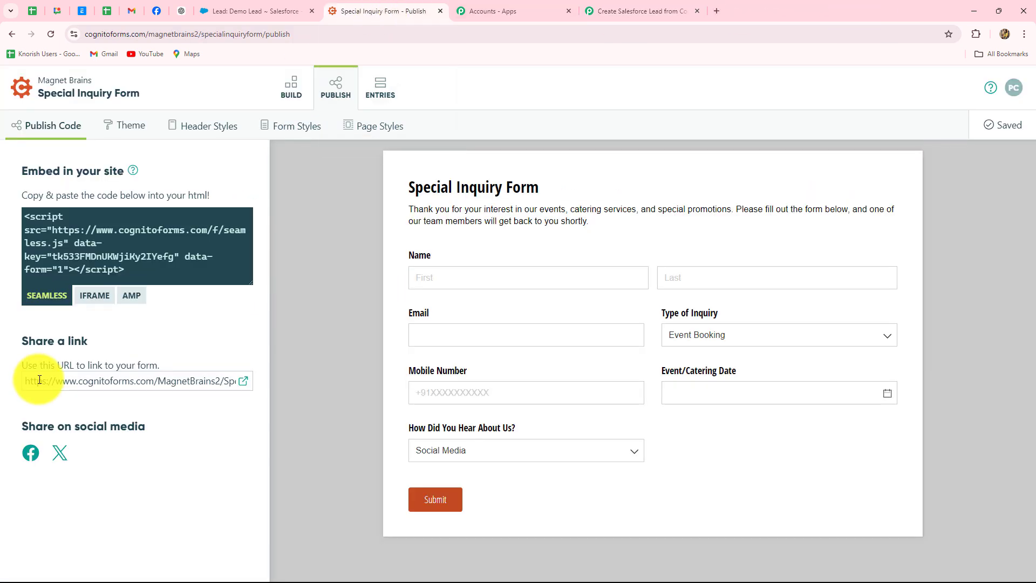
click(26, 380)
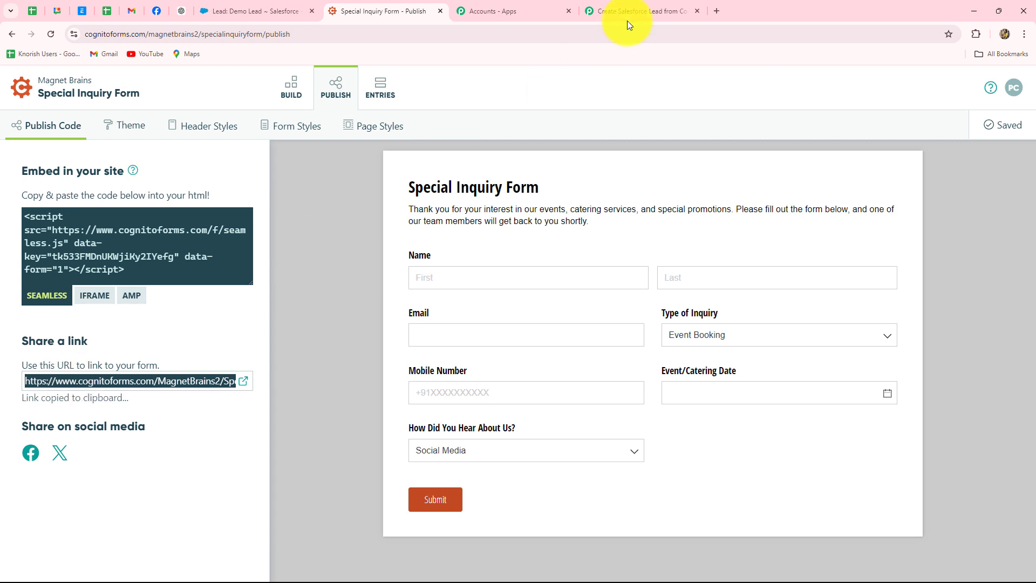
click(720, 11)
key(ctrl+v)
key(Return)
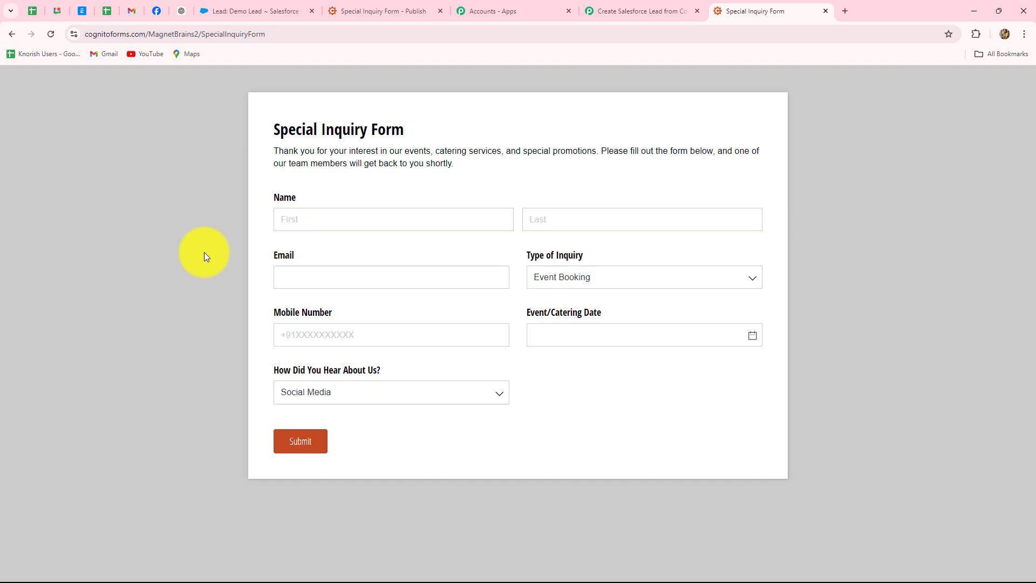
Fill in the test entry's first name, last name and e-mail address.
click(312, 220)
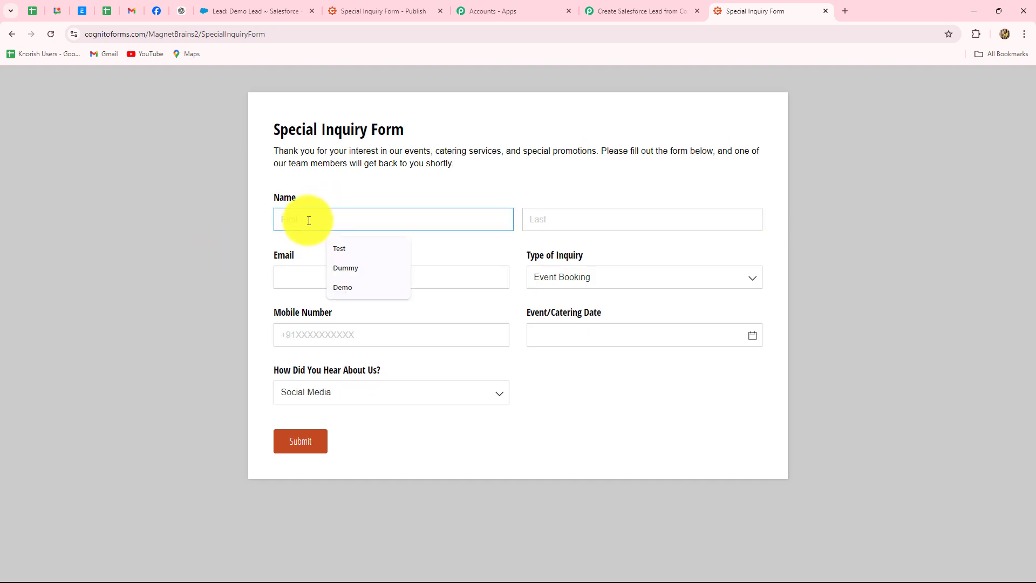
text(Latest)
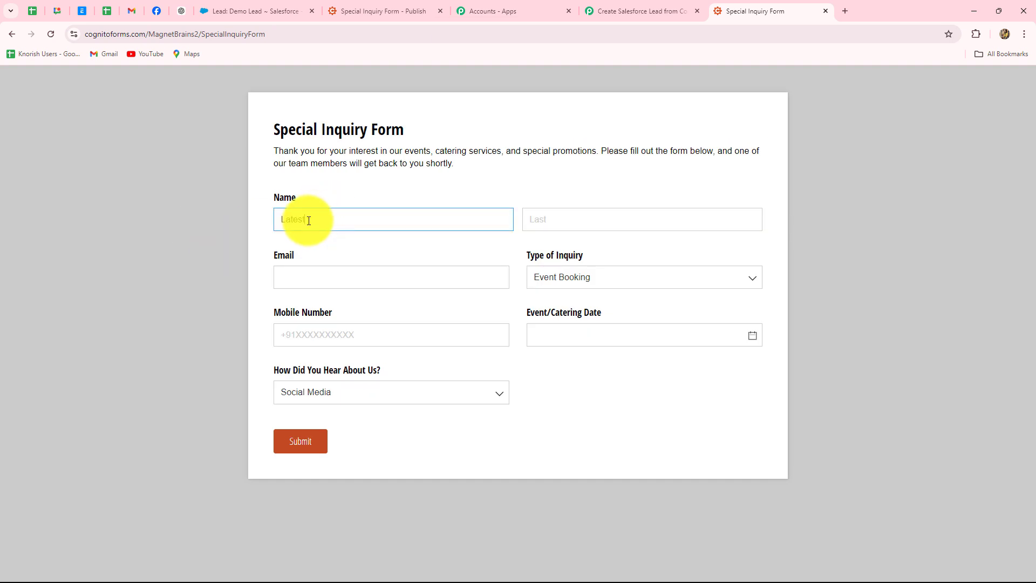
click(555, 221)
key(Caps_Lock)
text(L)
key(Caps_Lock)
text(ead)
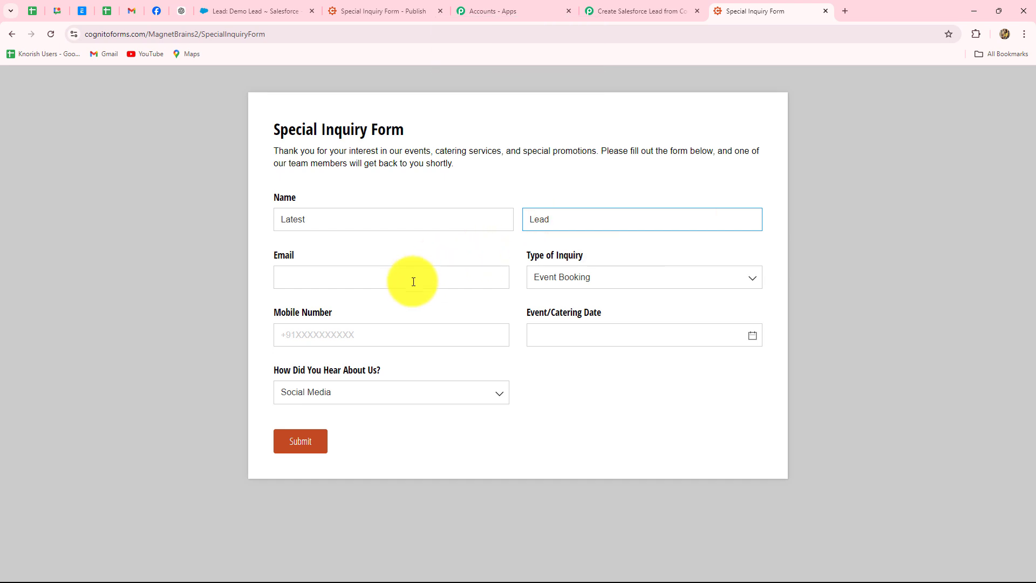
click(414, 283)
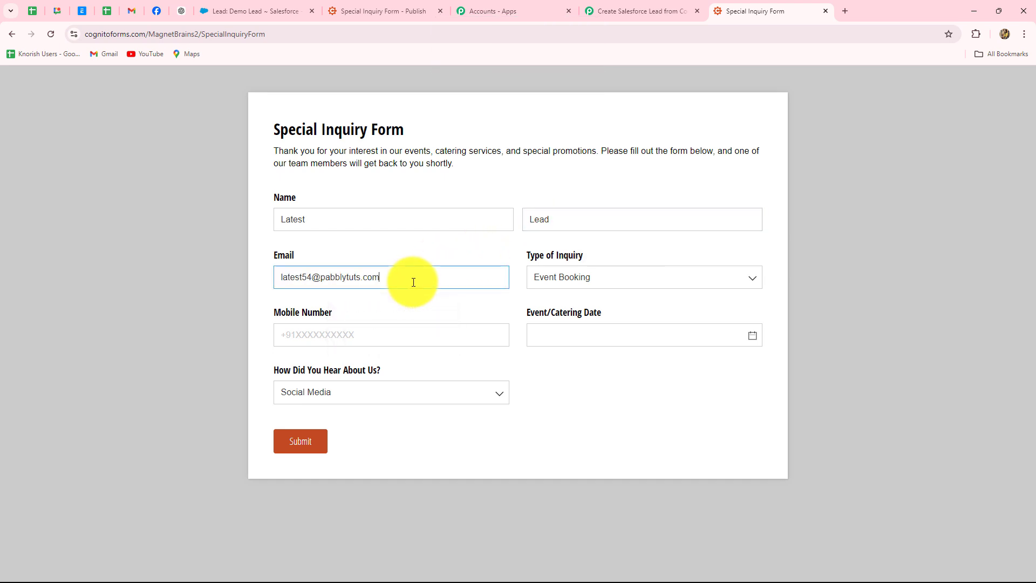
Choose Event Booking, enter the mobile number, date 27-10-2024, referral Friend, and submit.
click(594, 277)
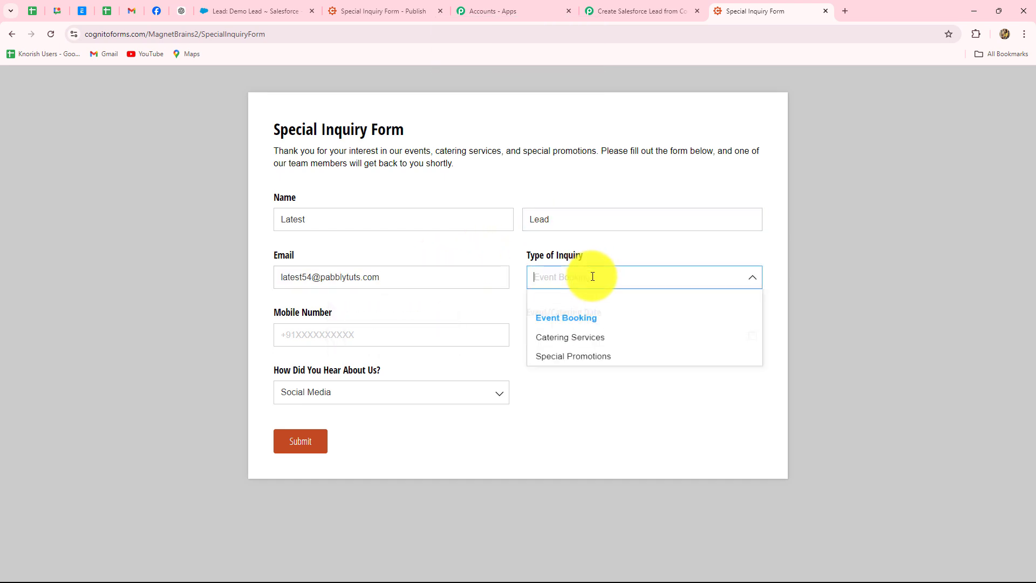
click(560, 321)
click(327, 339)
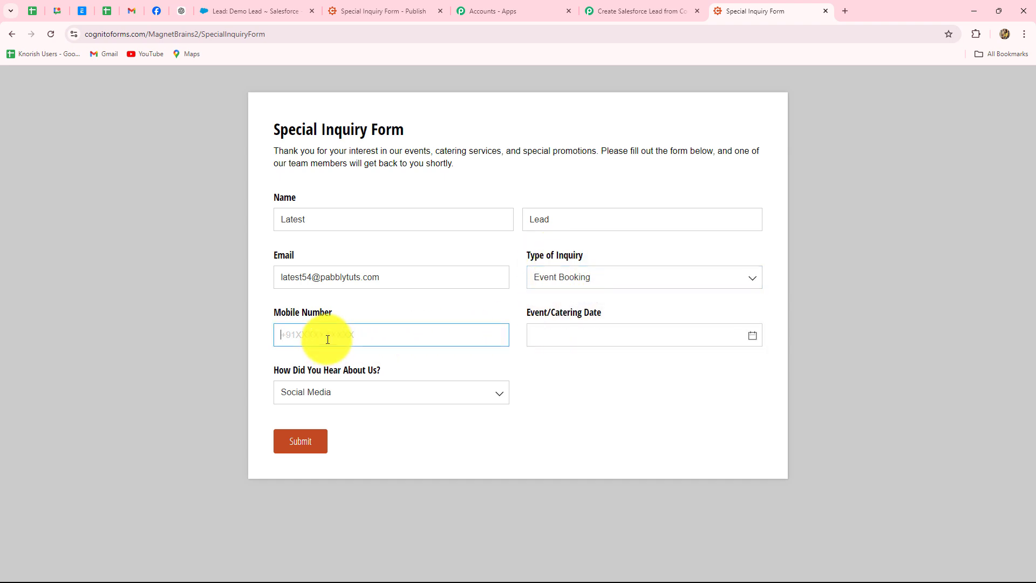
text(+914343434343)
key(Tab)
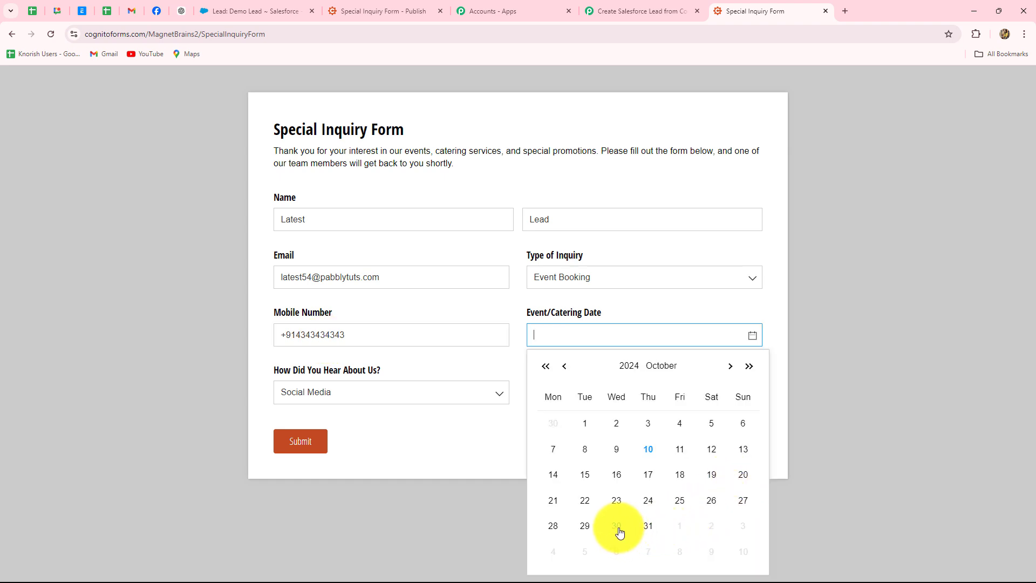
click(744, 504)
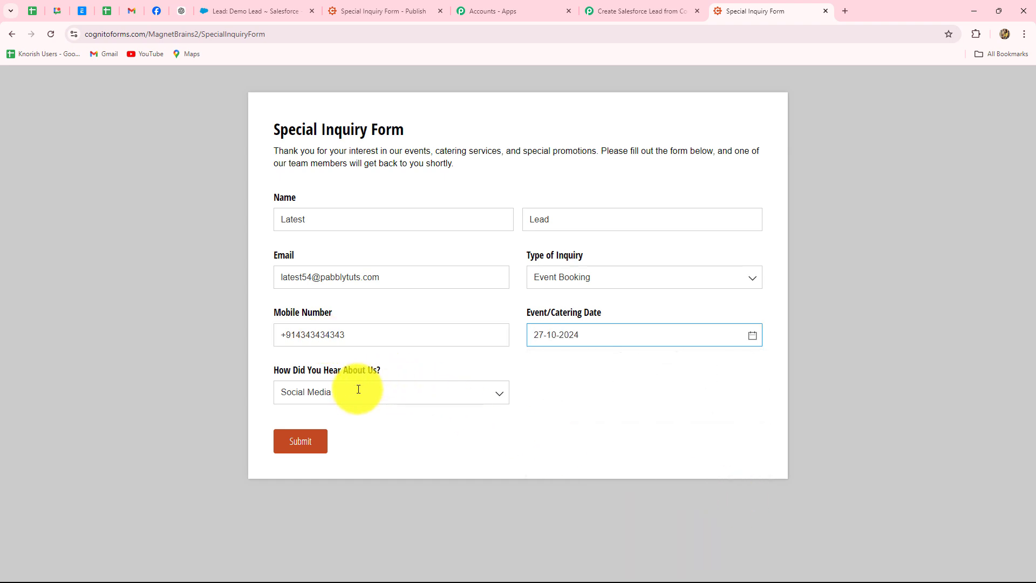
click(340, 397)
click(299, 455)
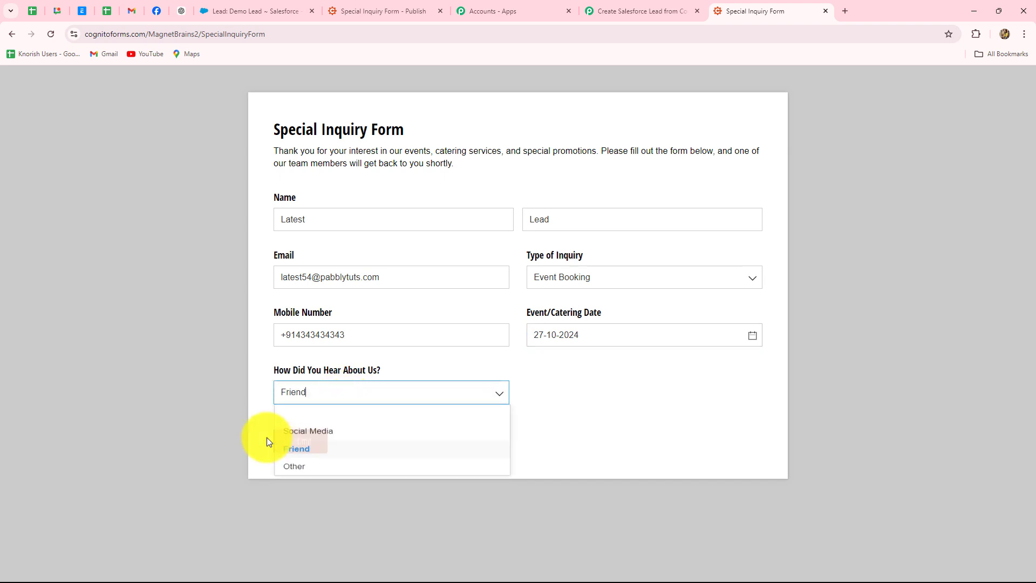
click(301, 442)
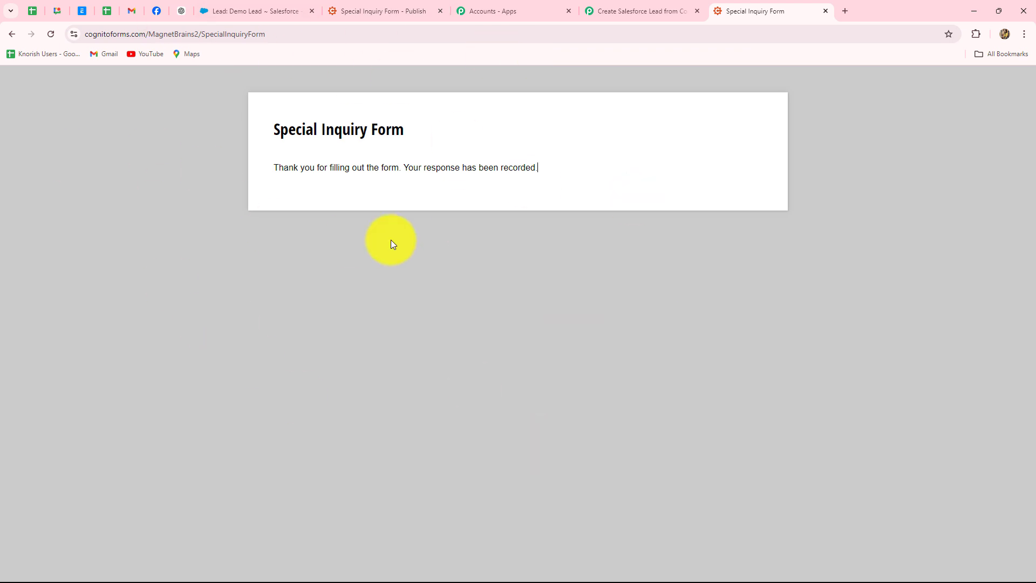
Confirm the new lead's Description 'Event Booking for date: 2024-10-27', then collapse Pabbly's Cognito Forms trigger.
click(234, 11)
click(15, 31)
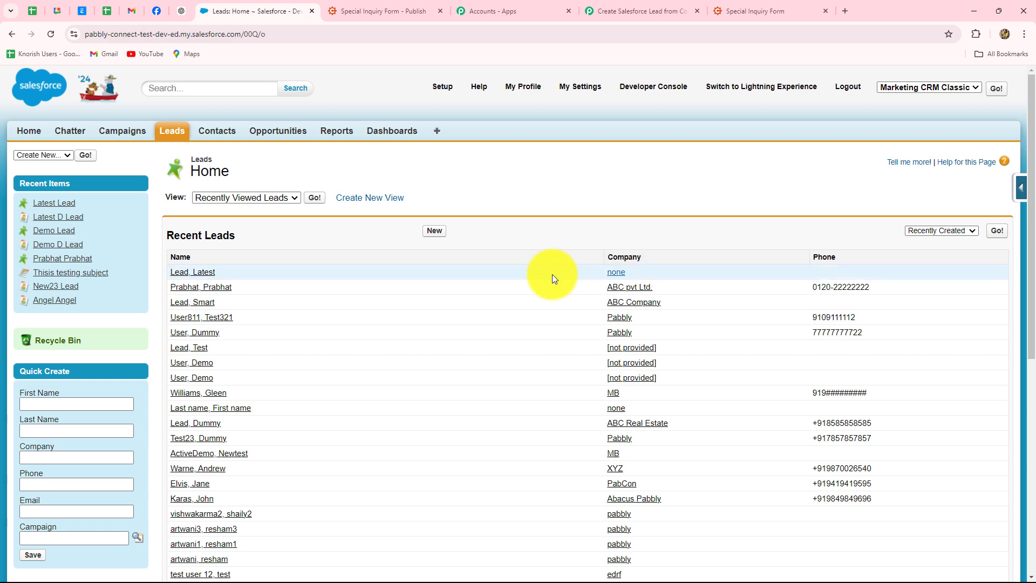
click(207, 278)
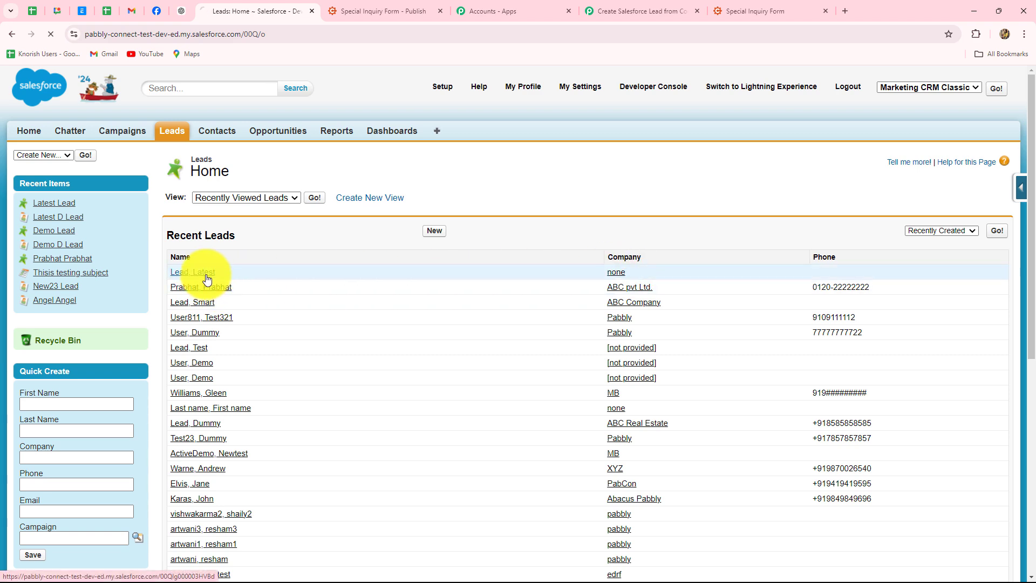
scroll(257, 343, down, 3)
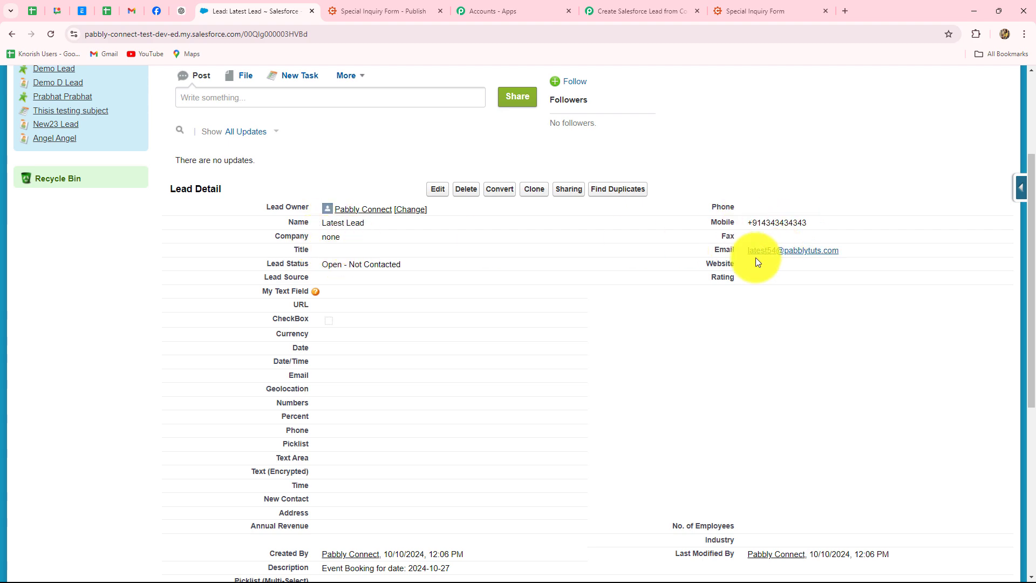
scroll(558, 370, down, 2)
scroll(556, 366, down, 2)
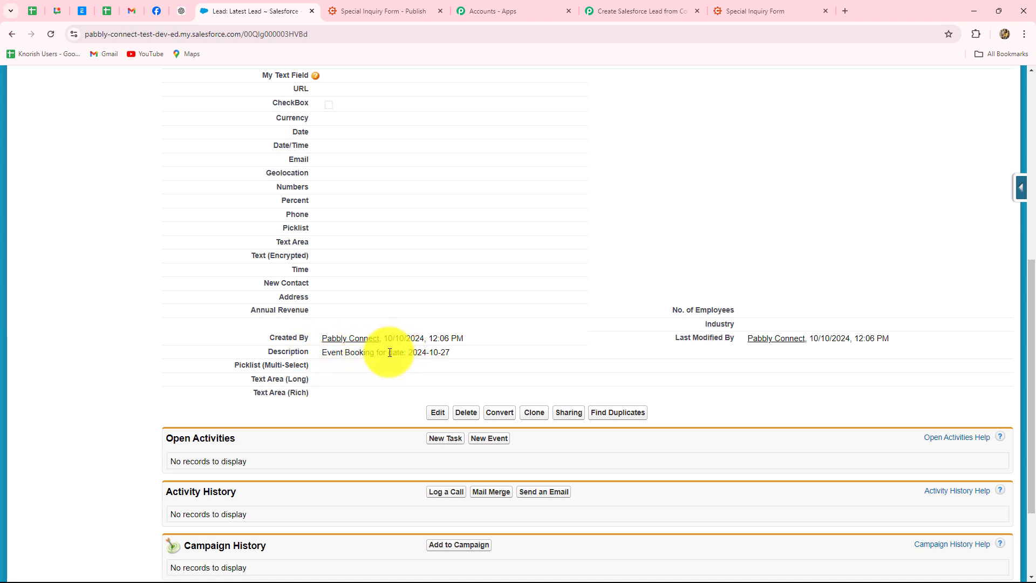
click(620, 11)
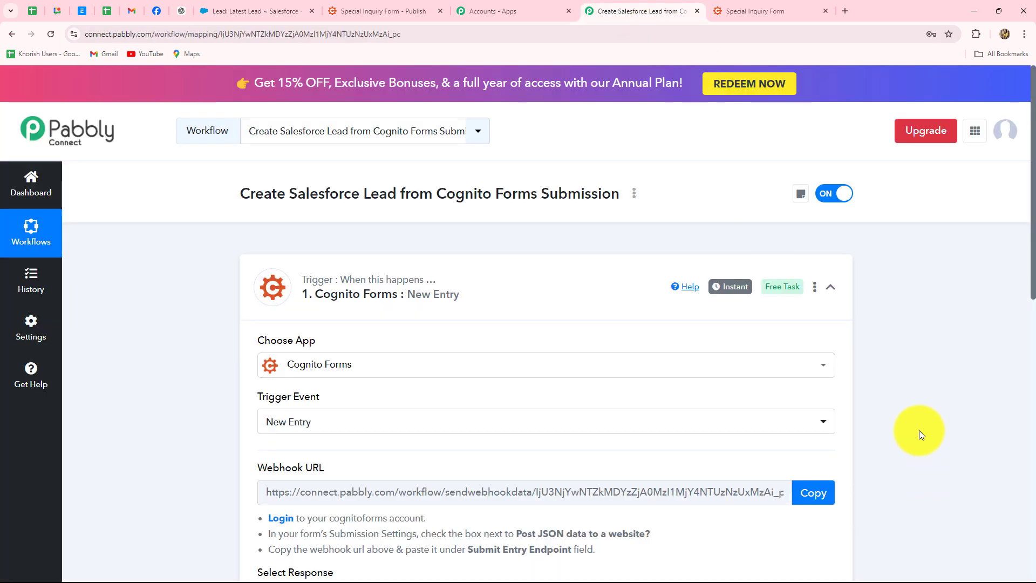
click(831, 288)
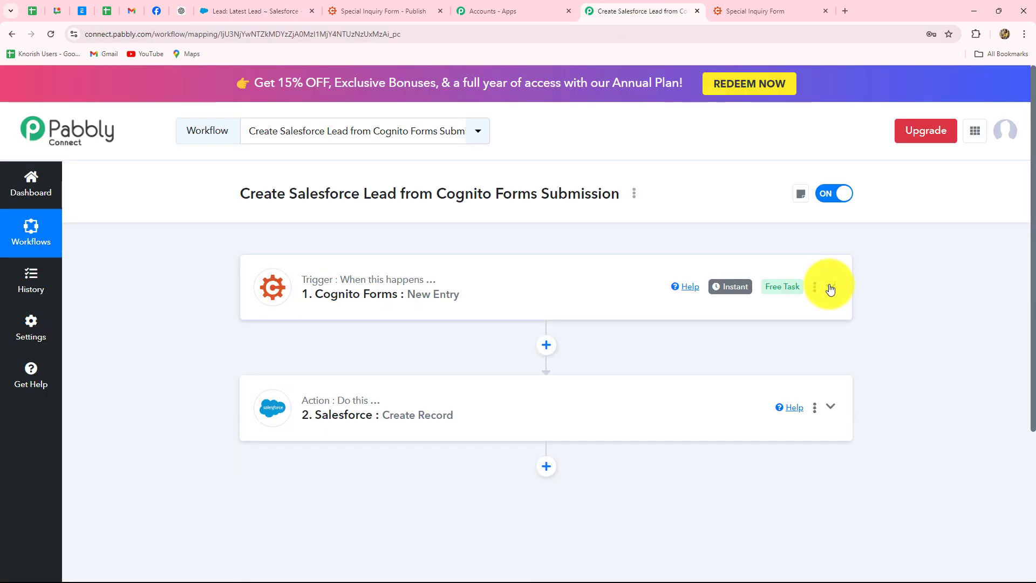